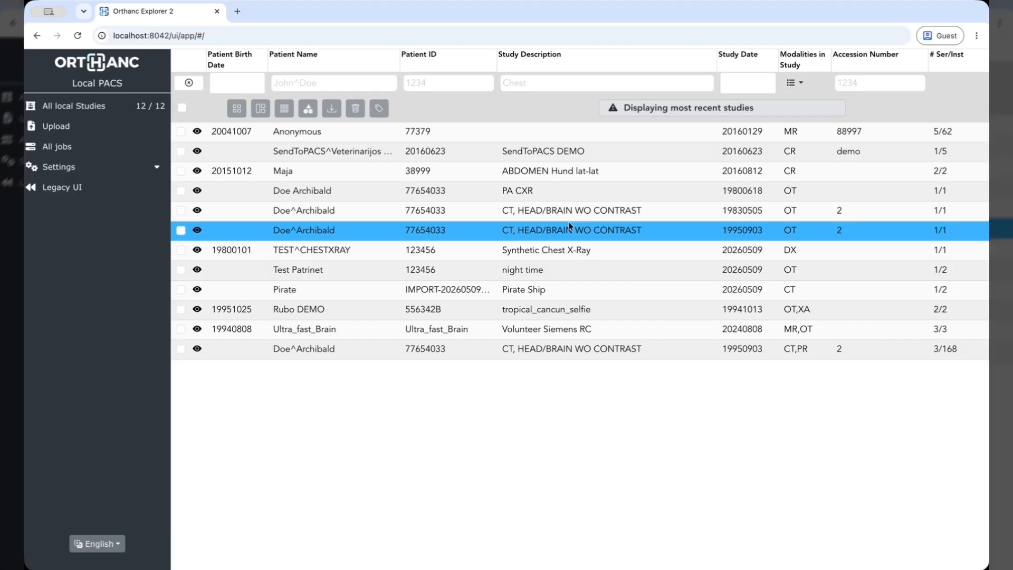
Filter the study list by the patient's surname and clear the name filter again
click(442, 175)
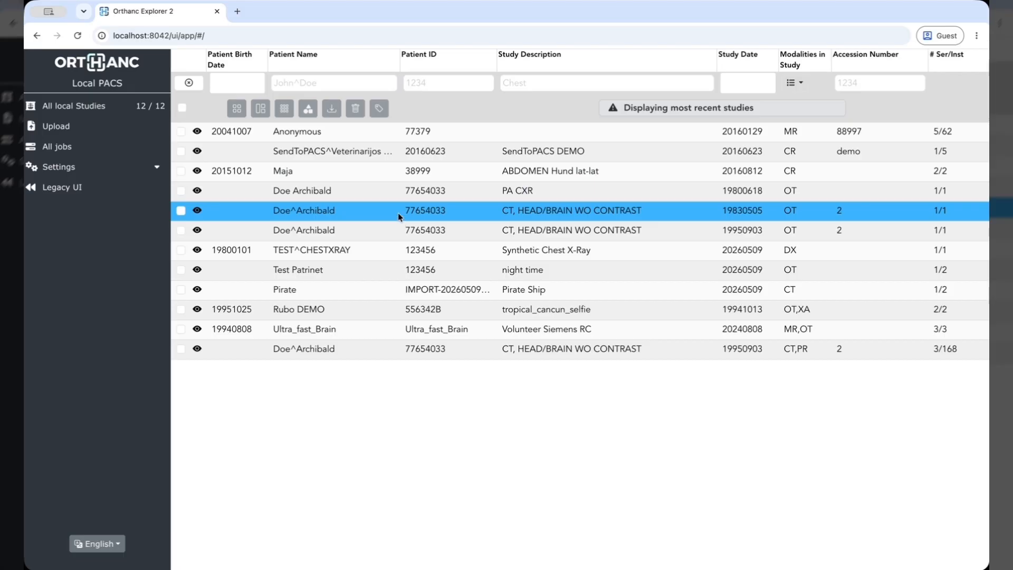
click(309, 82)
text(Doe)
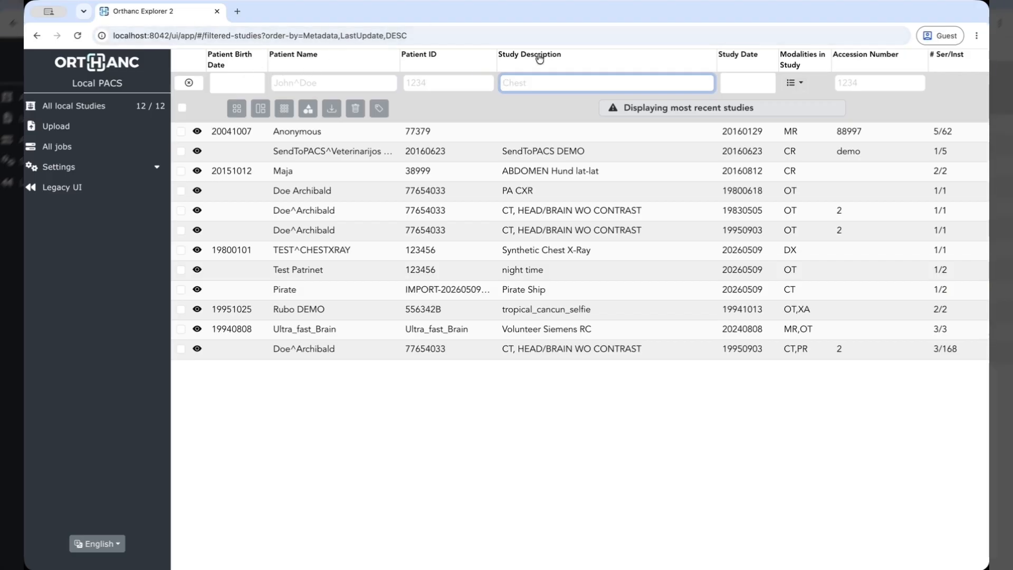
click(230, 83)
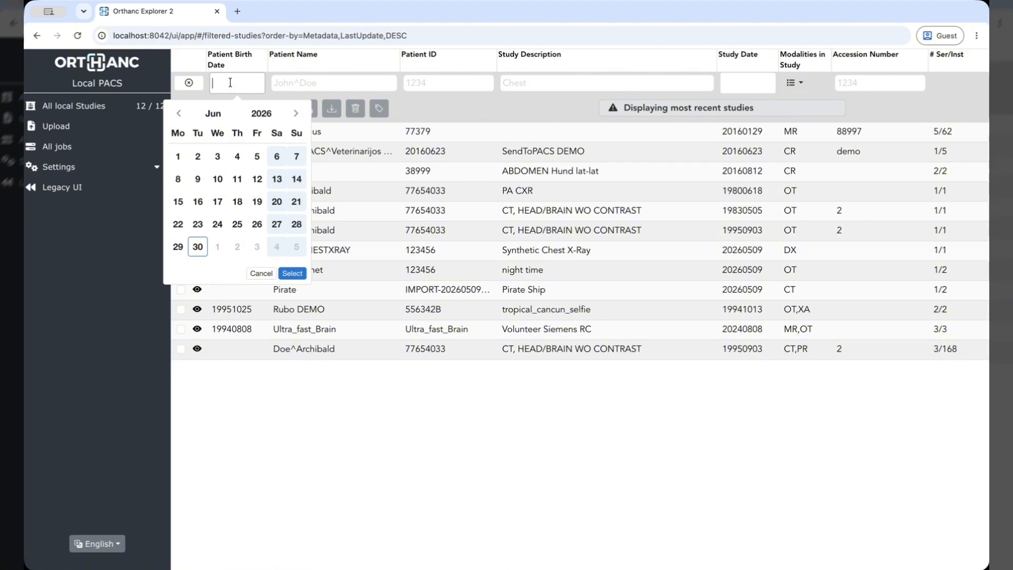
click(293, 83)
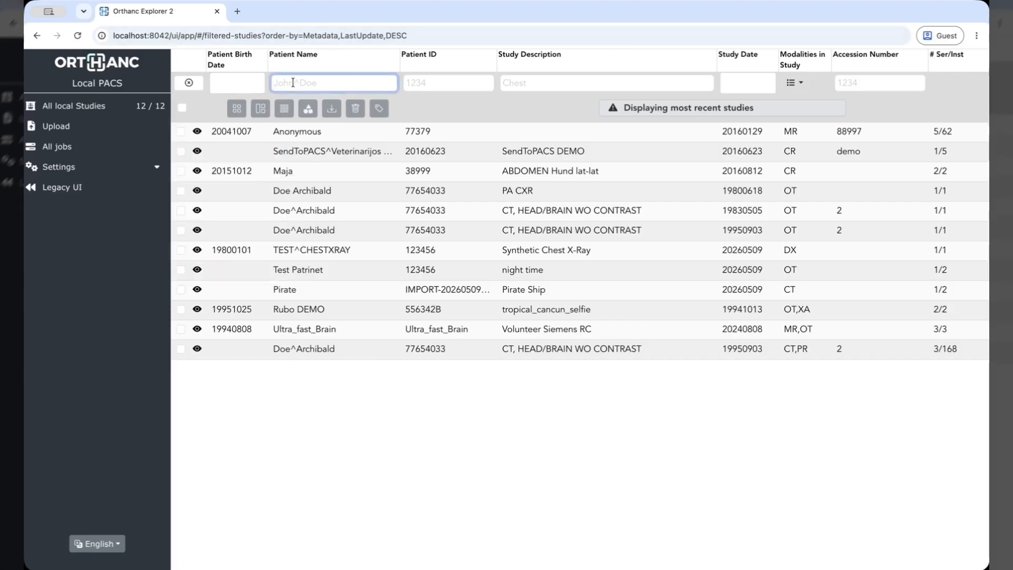
text(Doe)
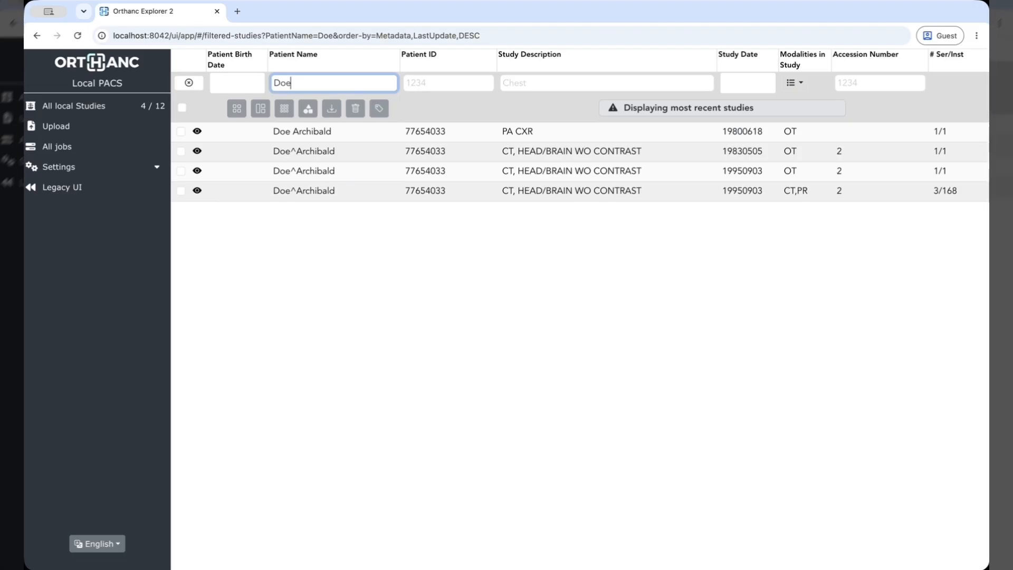
key(BackSpace)
key(BackSpace)
key(BackSpace)
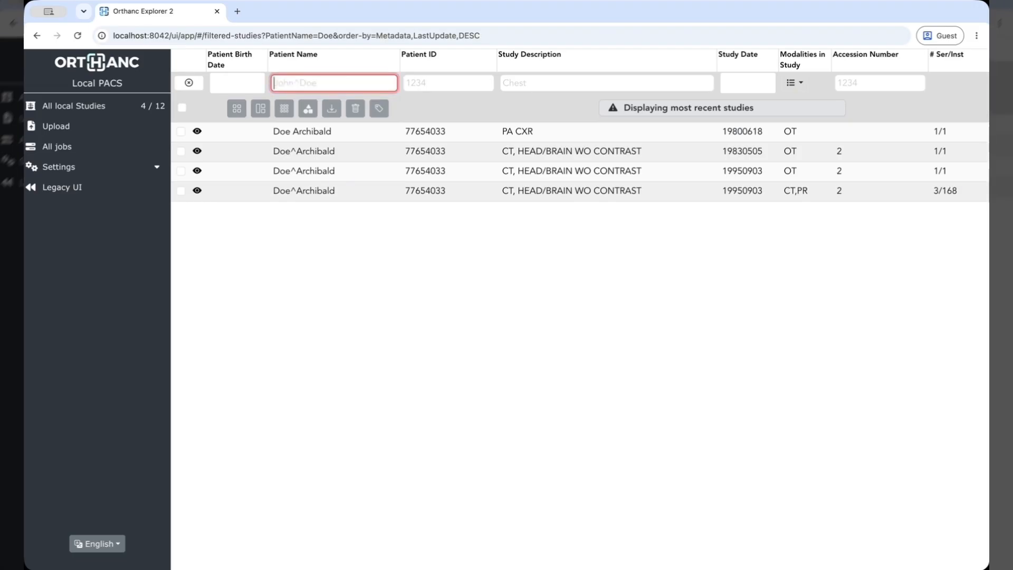
Filter the study list by the first study's full patient ID and clear the ID filter again
click(423, 80)
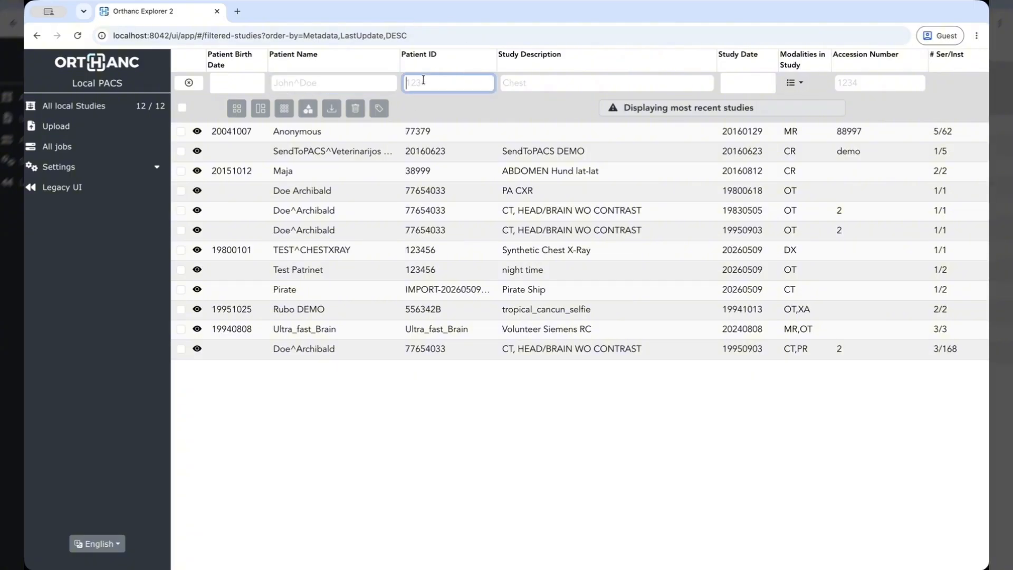
text(77)
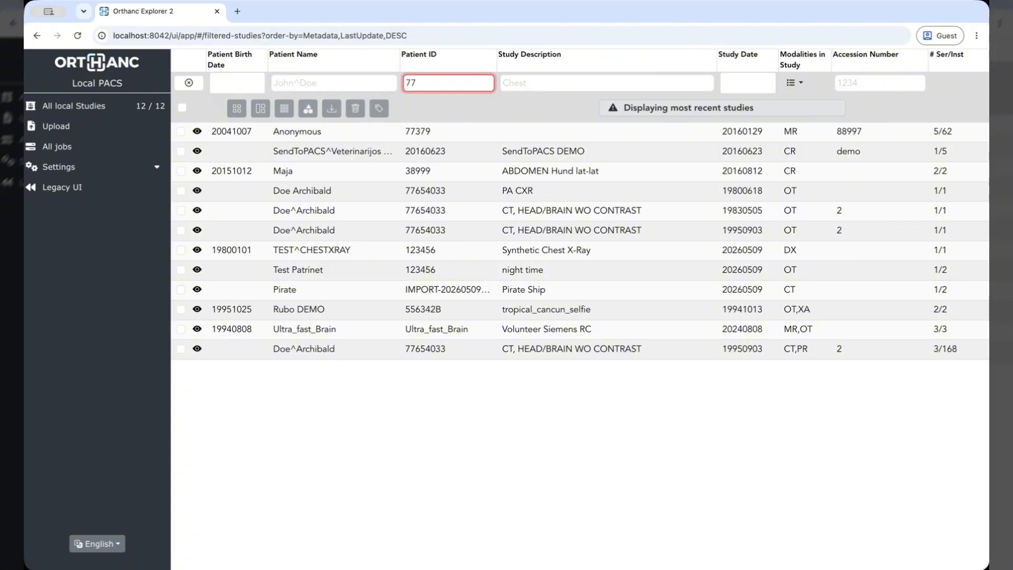
text(379)
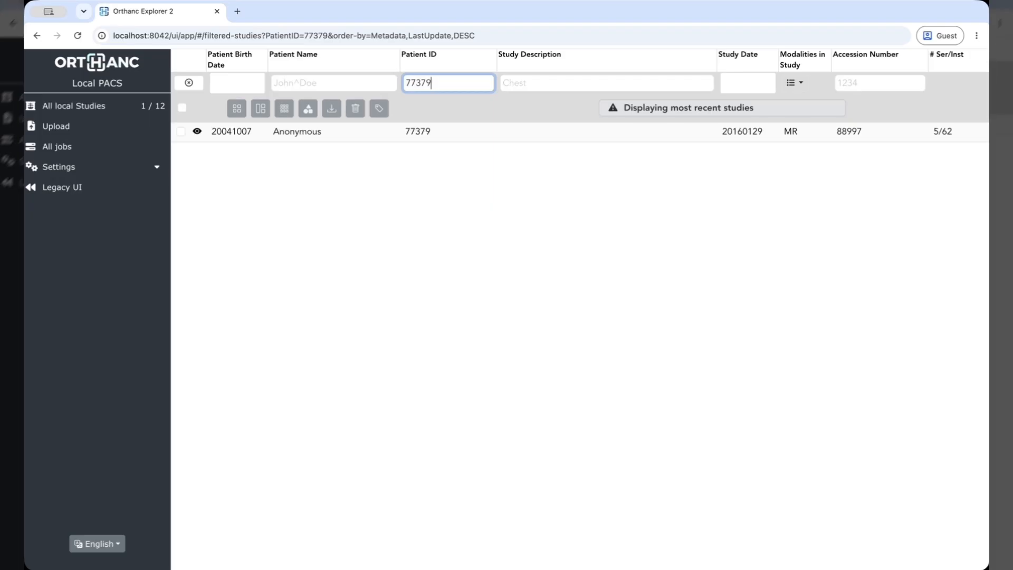
key(BackSpace)
key(BackSpace)
key(BackSpace)
key(BackSpace)
key(BackSpace)
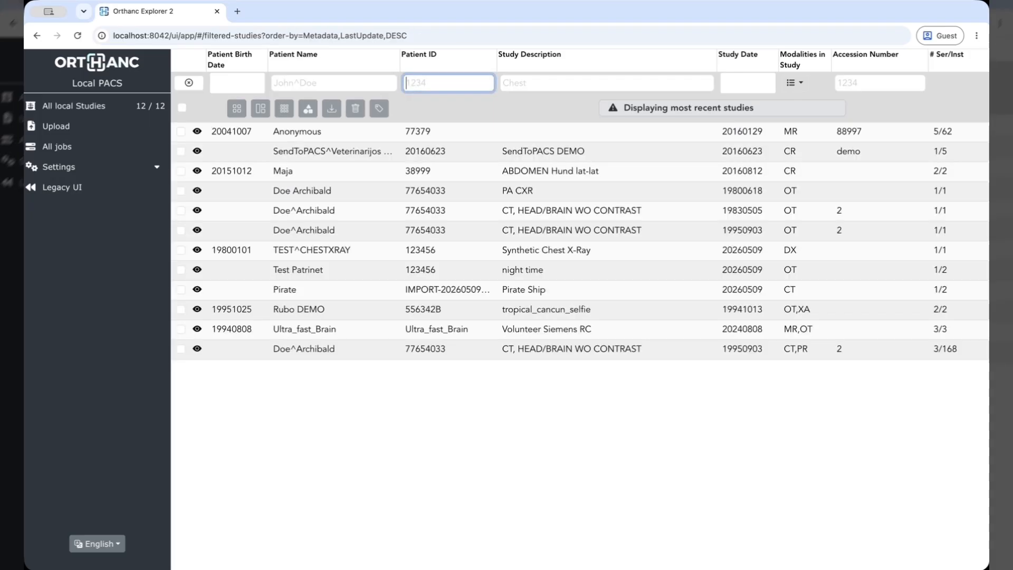
Filter the study list by the description CXR and expand the details of the PA CXR study
click(522, 84)
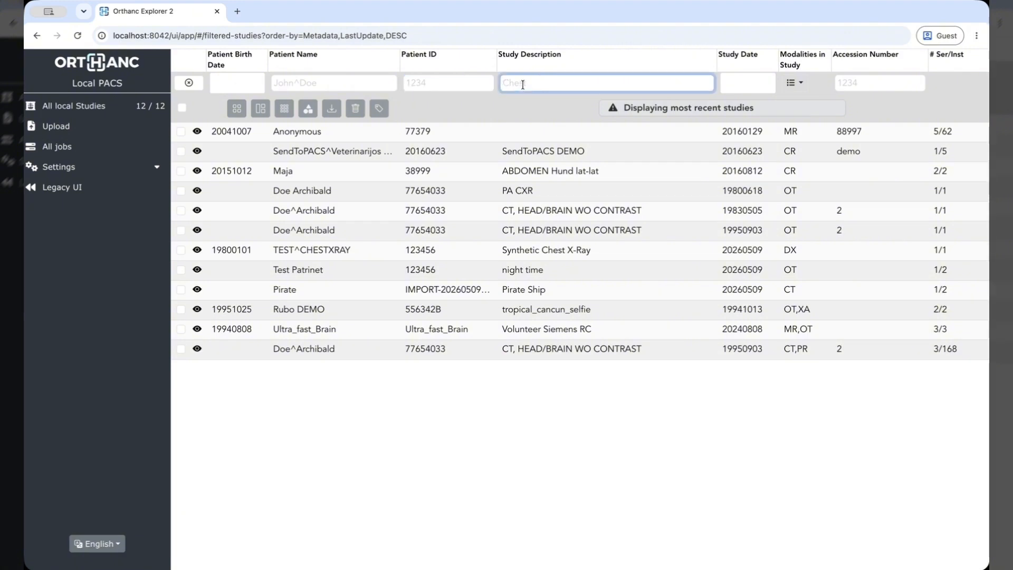
text(CXR)
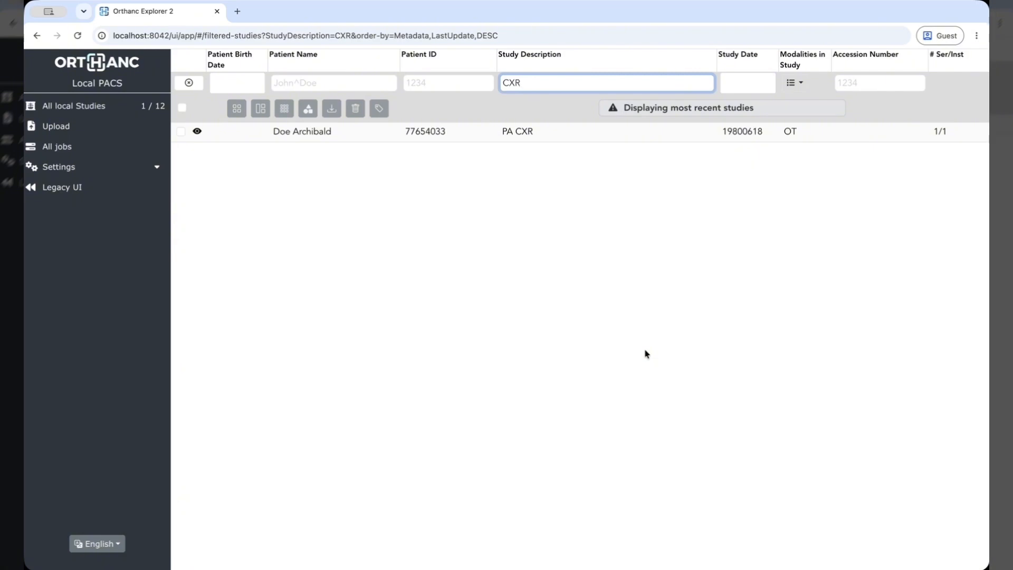
click(456, 131)
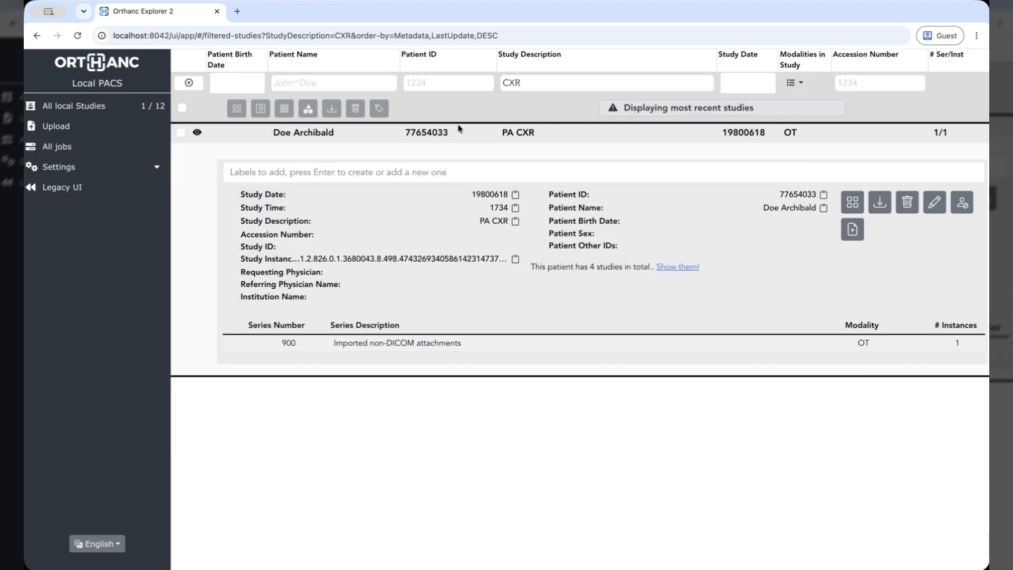
scroll(423, 128, down, 1)
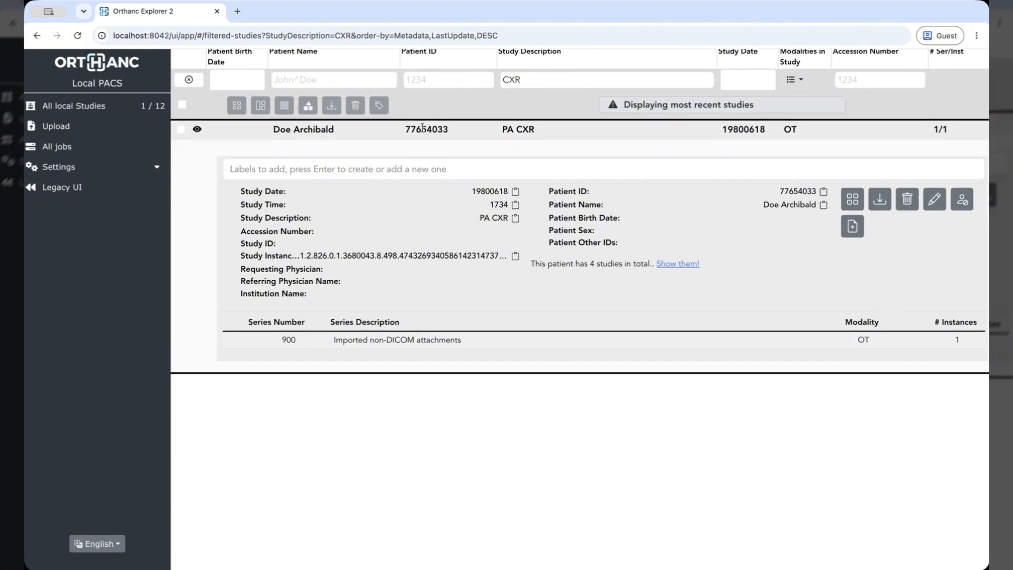
scroll(531, 165, up, 1)
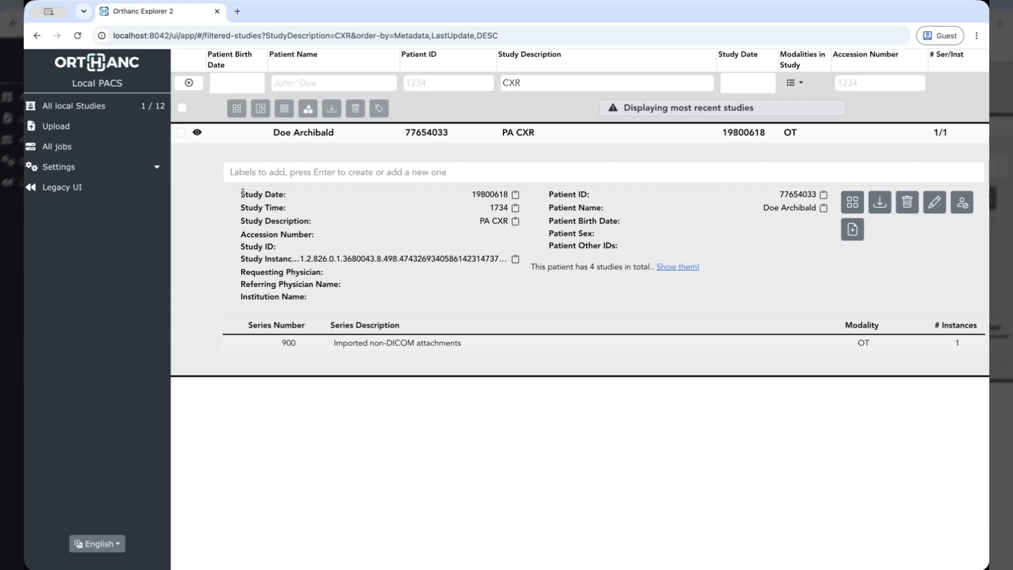
Review the study's date, time and description fields and expand its Imported non-DICOM attachments series
drag(240, 195, 287, 198)
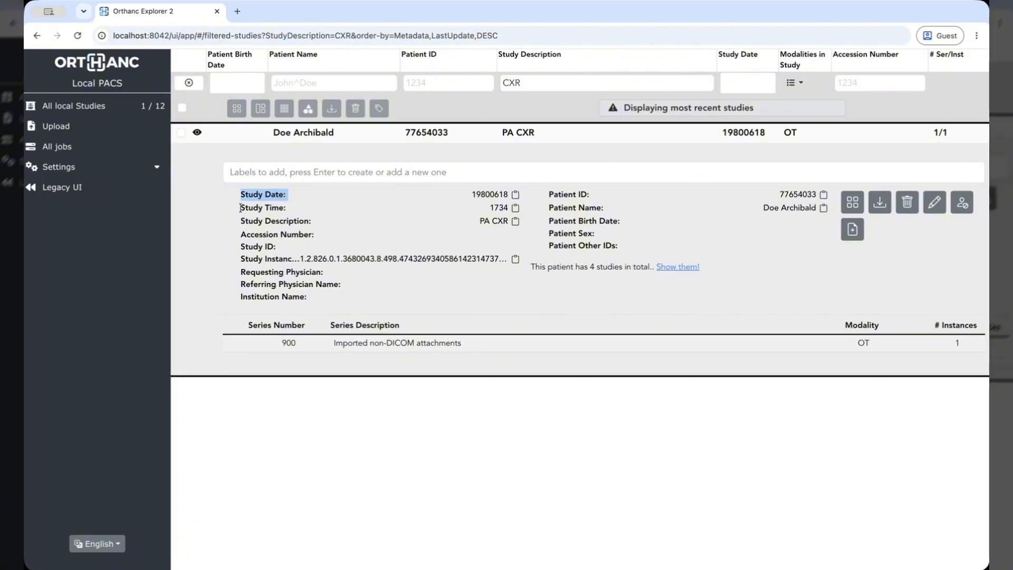
drag(242, 205, 318, 227)
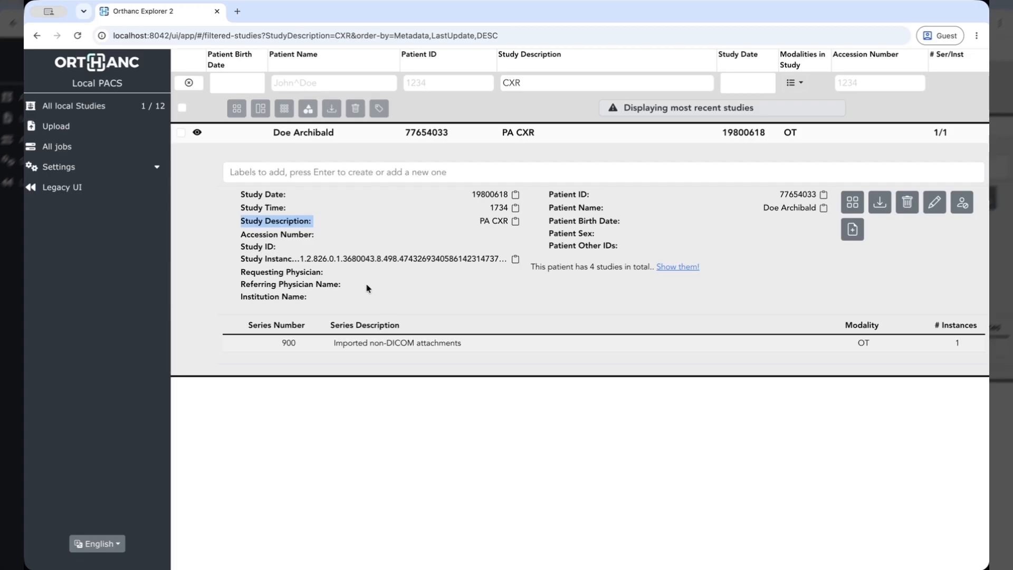
click(382, 350)
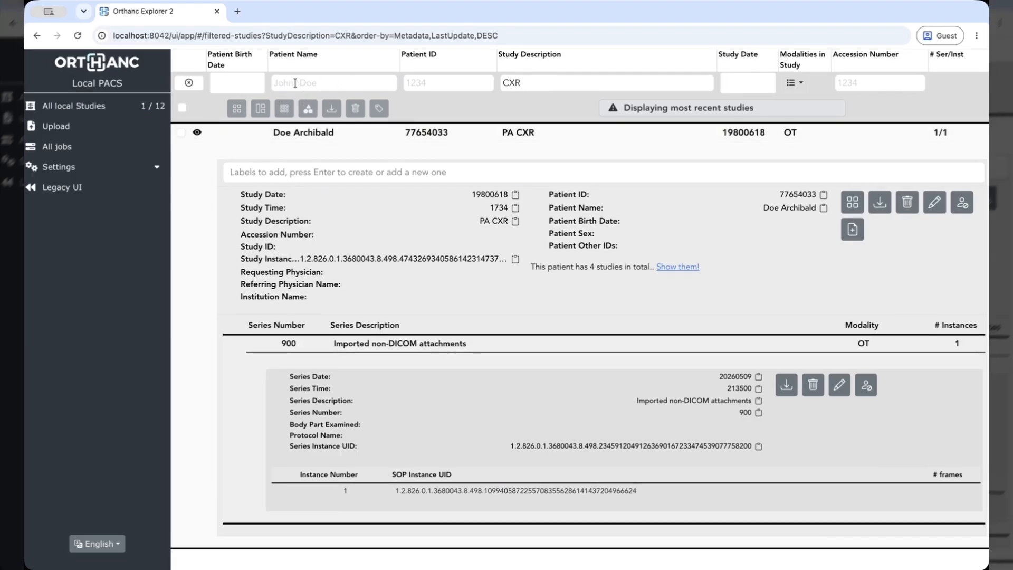
Clear the CXR description filter, expand the Anonymous MR study and highlight its study-level fields
drag(528, 84, 481, 74)
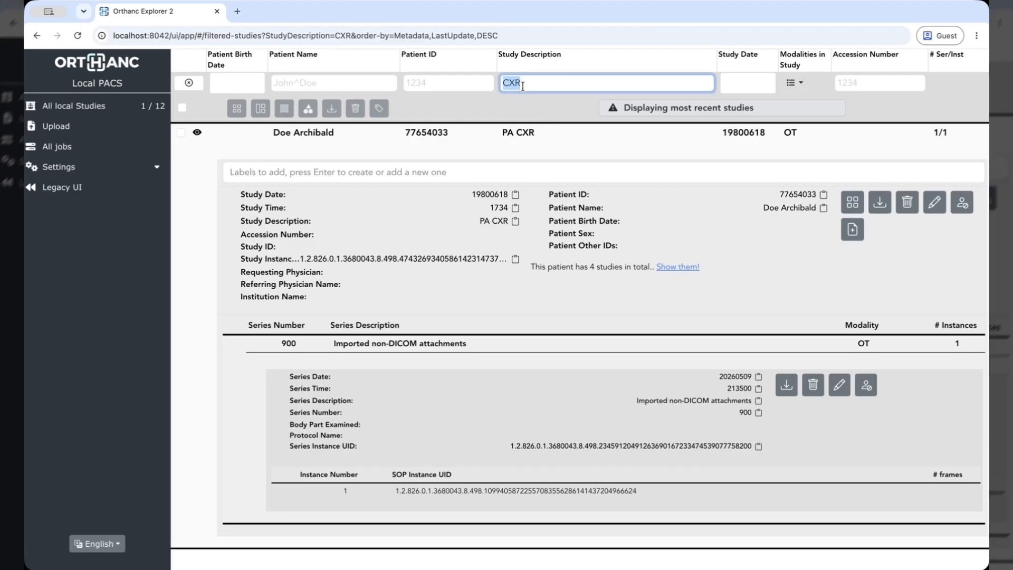
key(BackSpace)
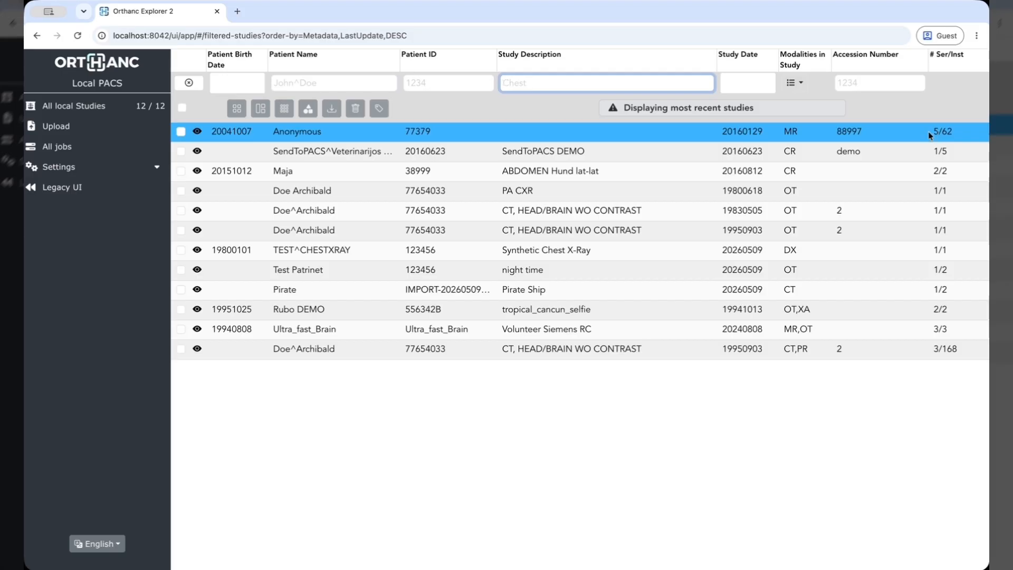
click(635, 137)
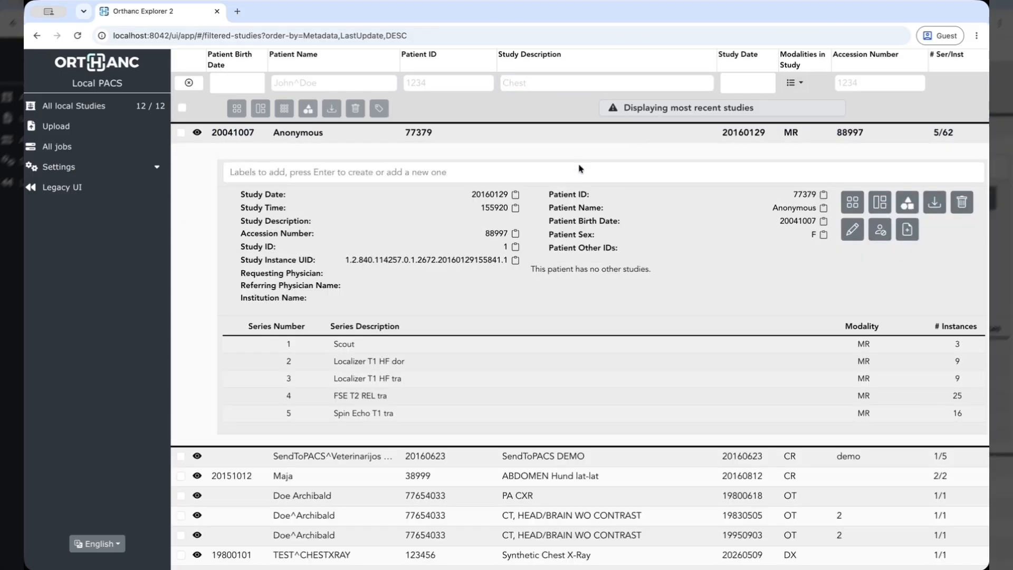
drag(239, 191, 327, 303)
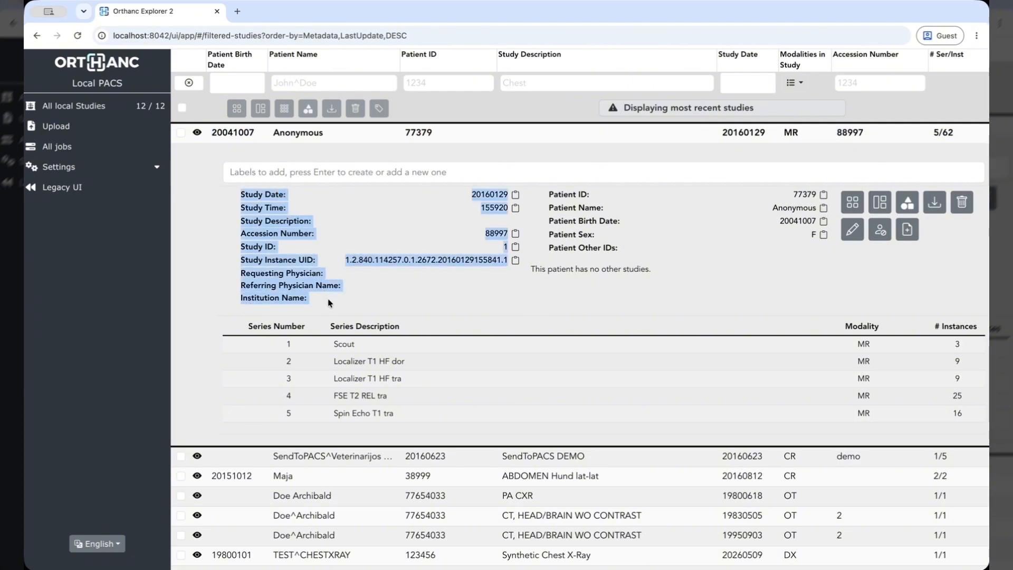
Expand the Scout series of the Anonymous MR study to view its details and collapse it again
scroll(333, 295, down, 2)
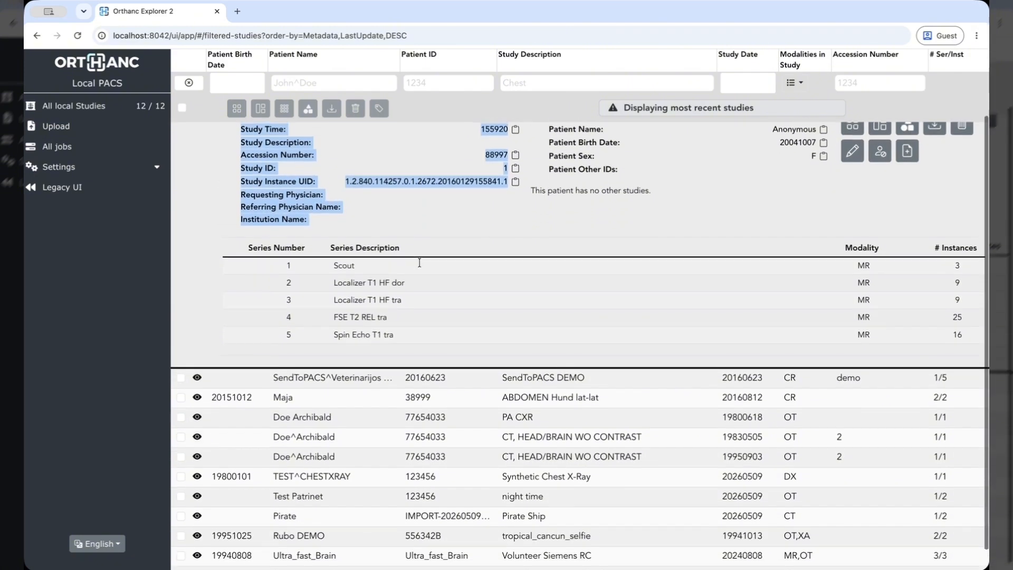
click(353, 247)
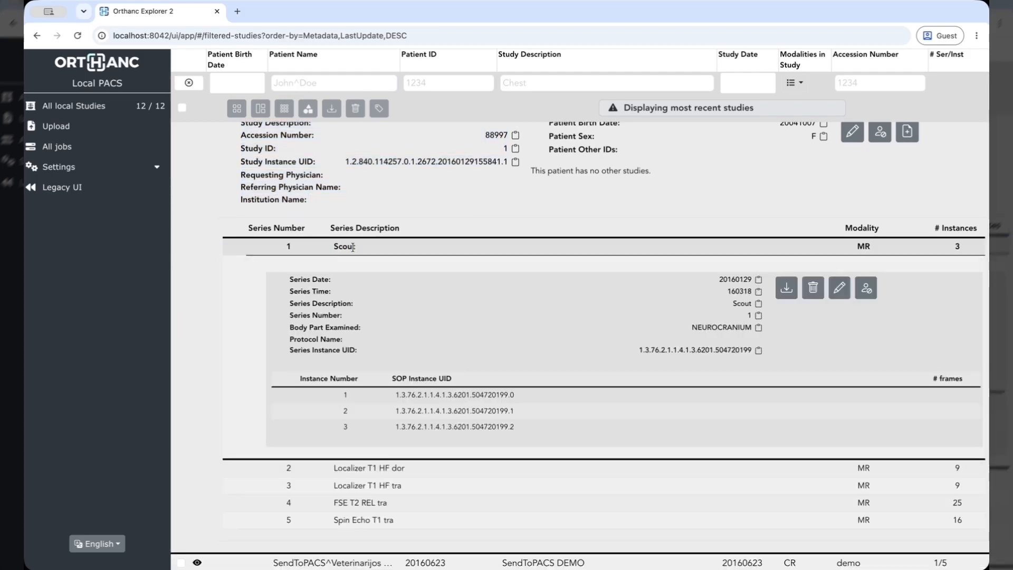
click(332, 245)
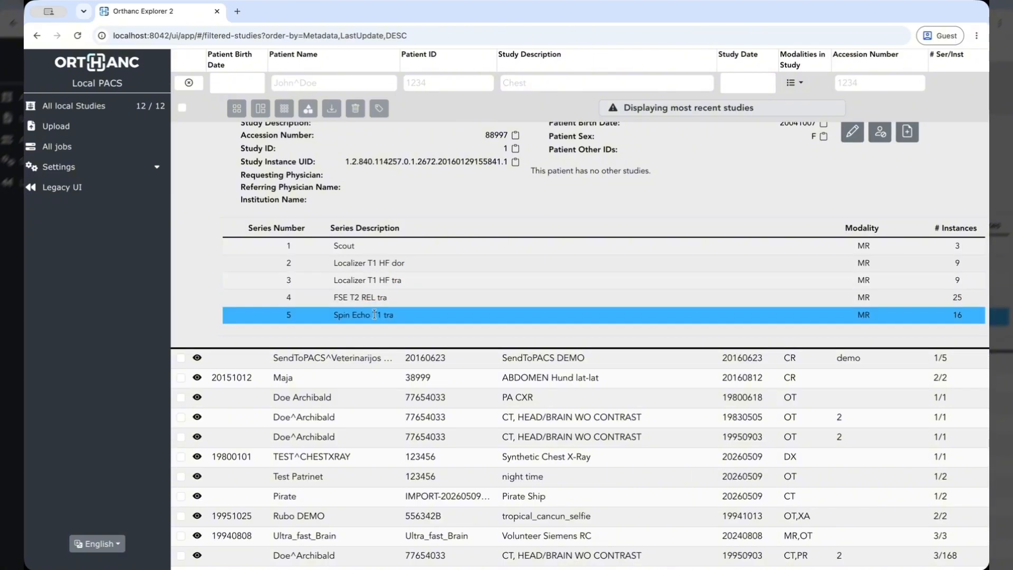
Expand the FSE T2 REL tra series and review its series-level fields and list of instances
click(359, 298)
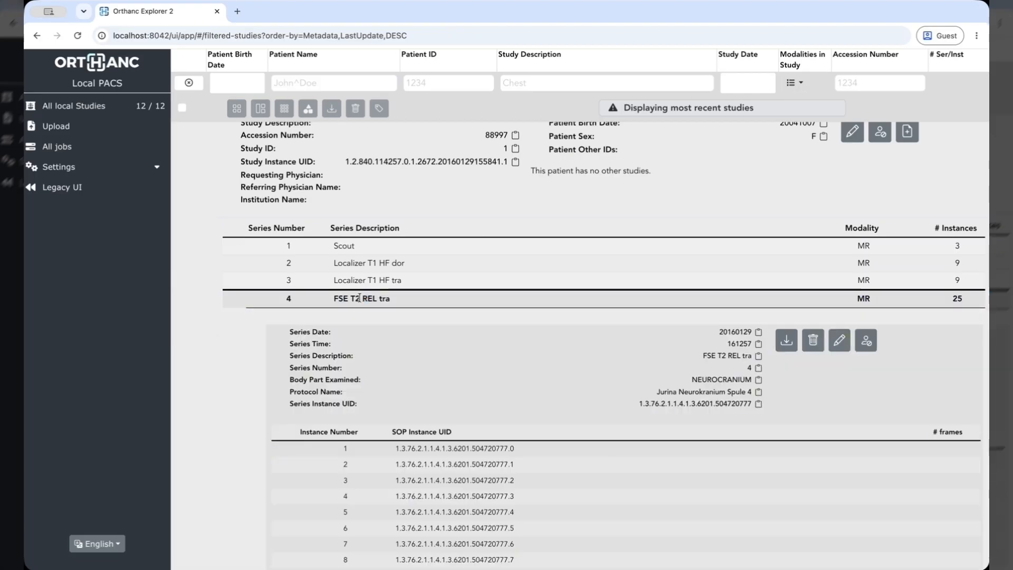
scroll(360, 300, down, 2)
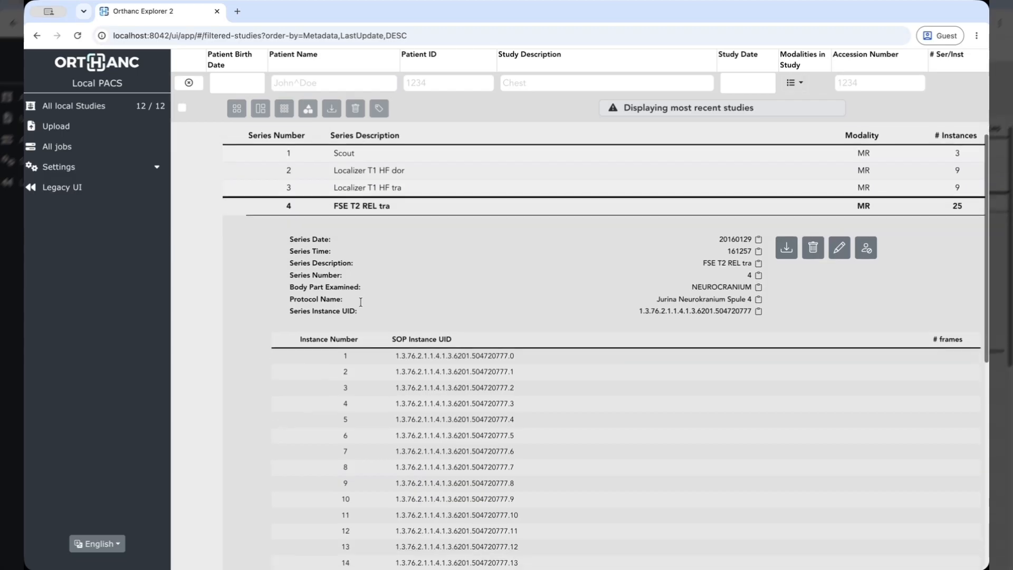
scroll(361, 301, down, 1)
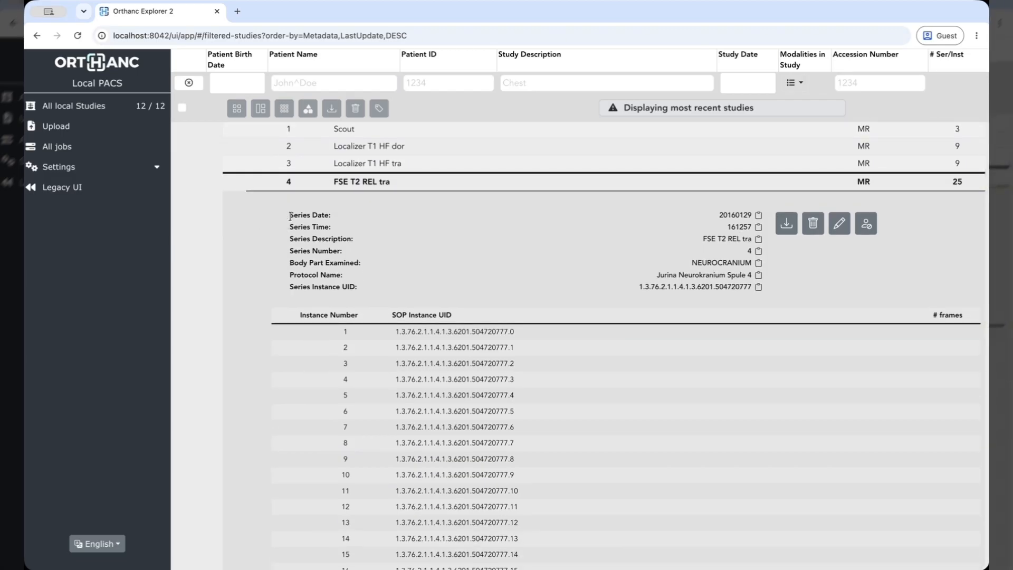
drag(290, 217, 366, 288)
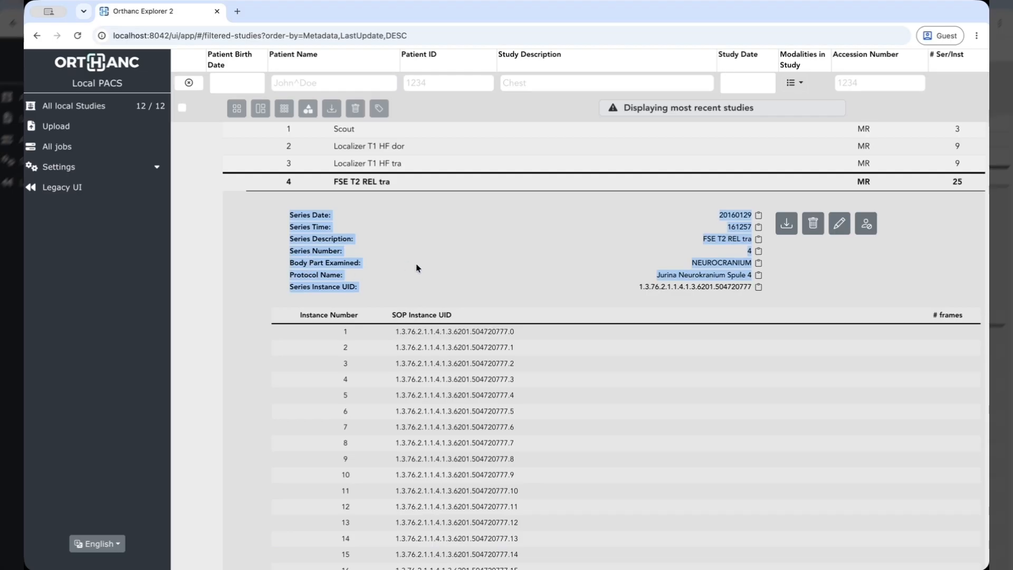
scroll(417, 267, up, 4)
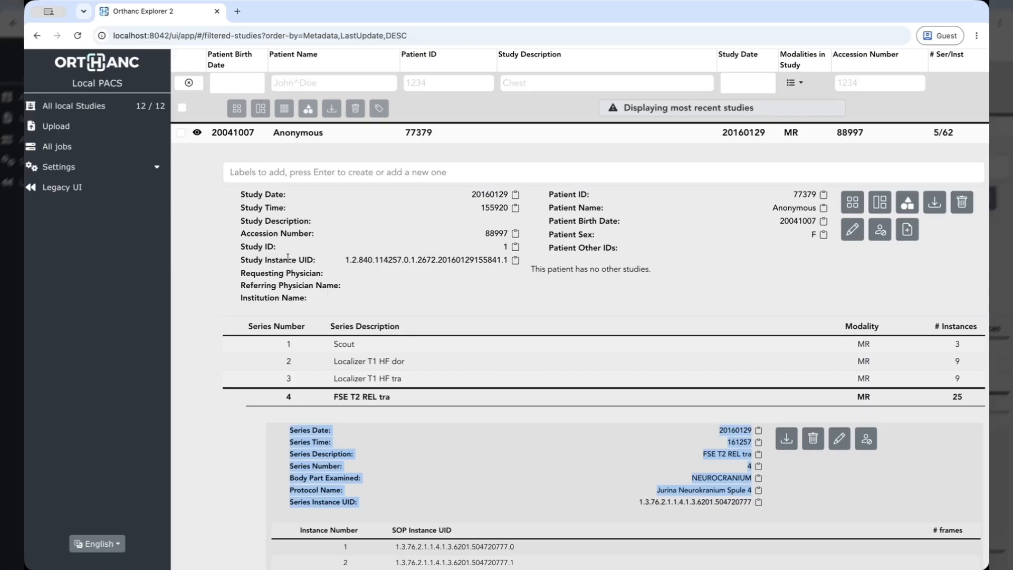
scroll(296, 211, down, 5)
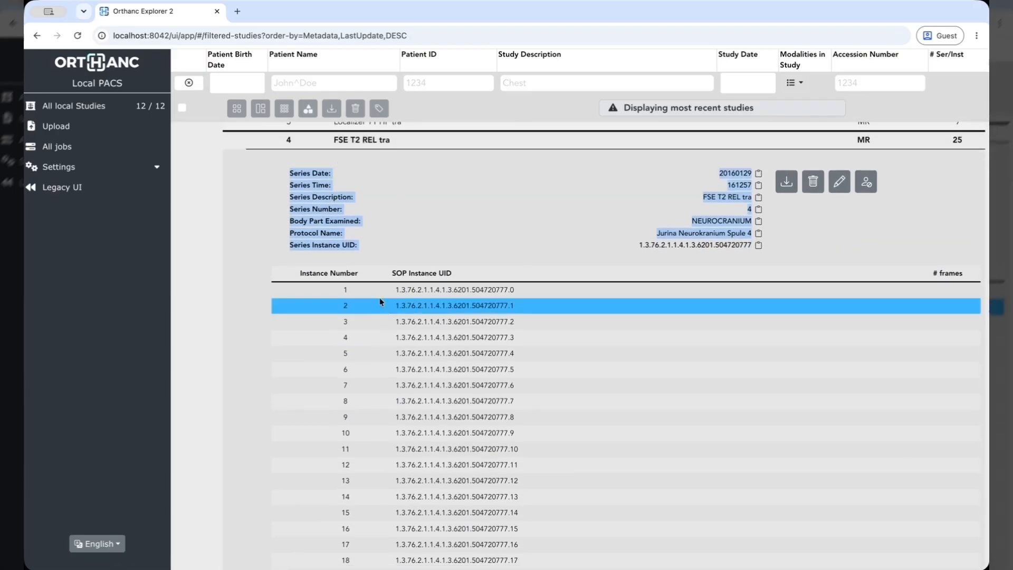
scroll(380, 285, down, 2)
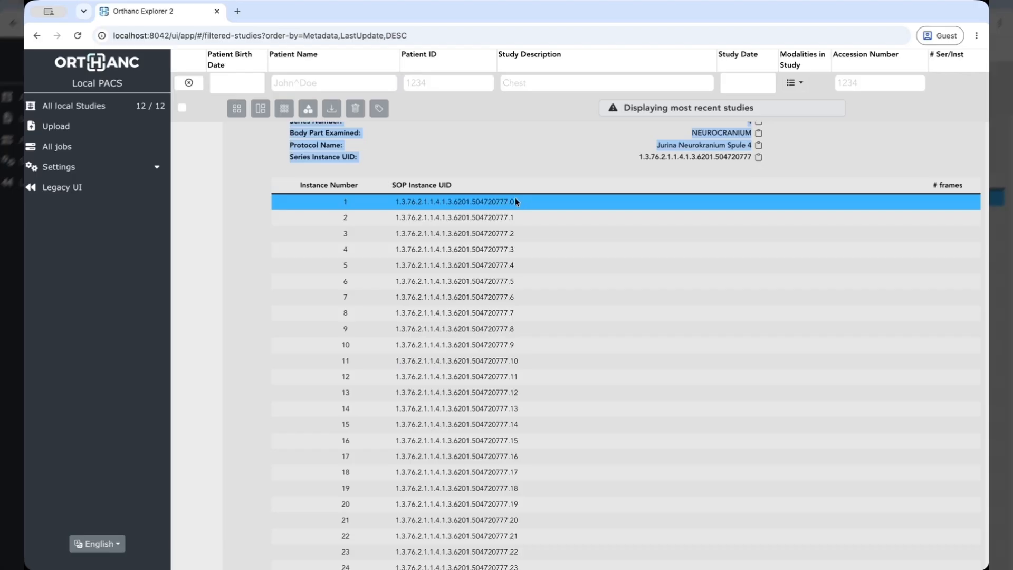
Expand instance 1 of the FSE T2 REL tra series and read through its DICOM tags
click(509, 201)
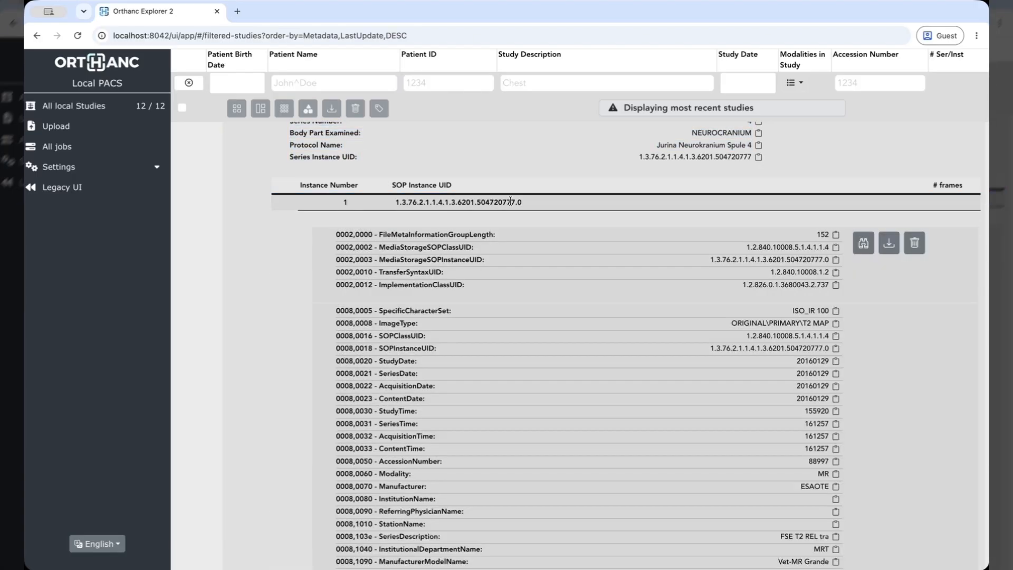
scroll(481, 352, down, 1)
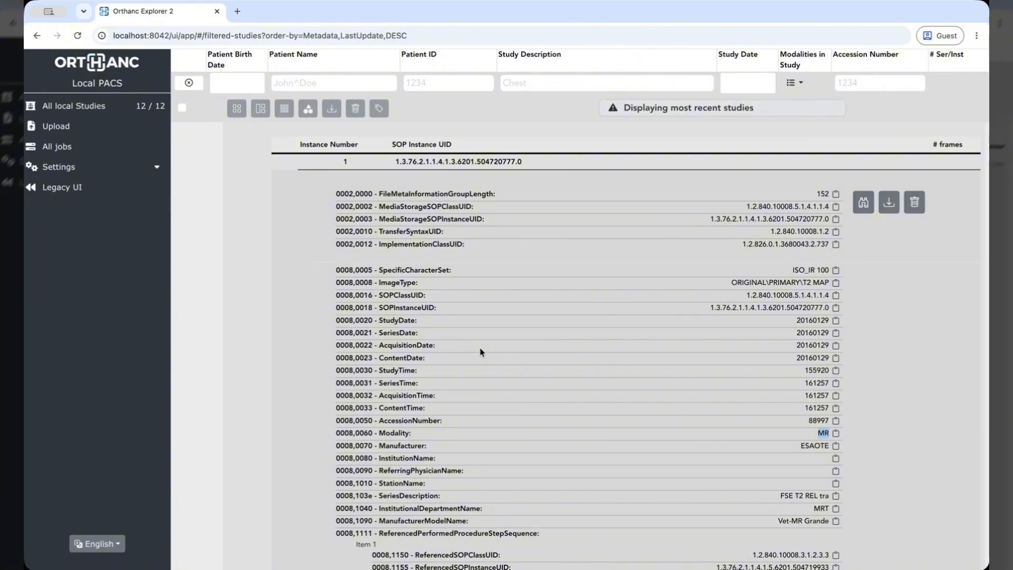
scroll(474, 250, down, 2)
scroll(474, 250, down, 6)
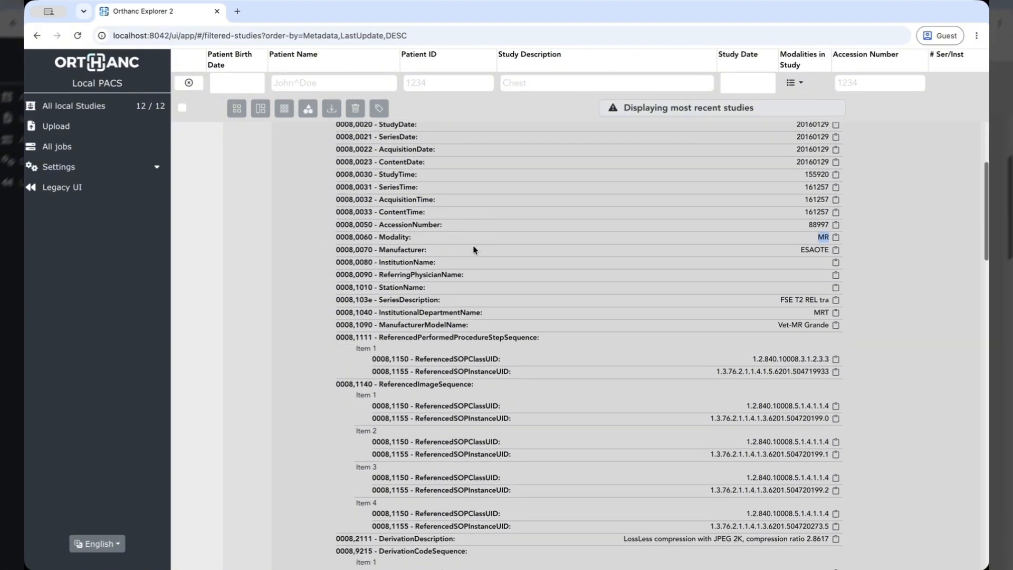
In the instance's DICOM tags, highlight the Modality entry's tag number 0008,0060, its name and its value in turn
scroll(473, 250, up, 8)
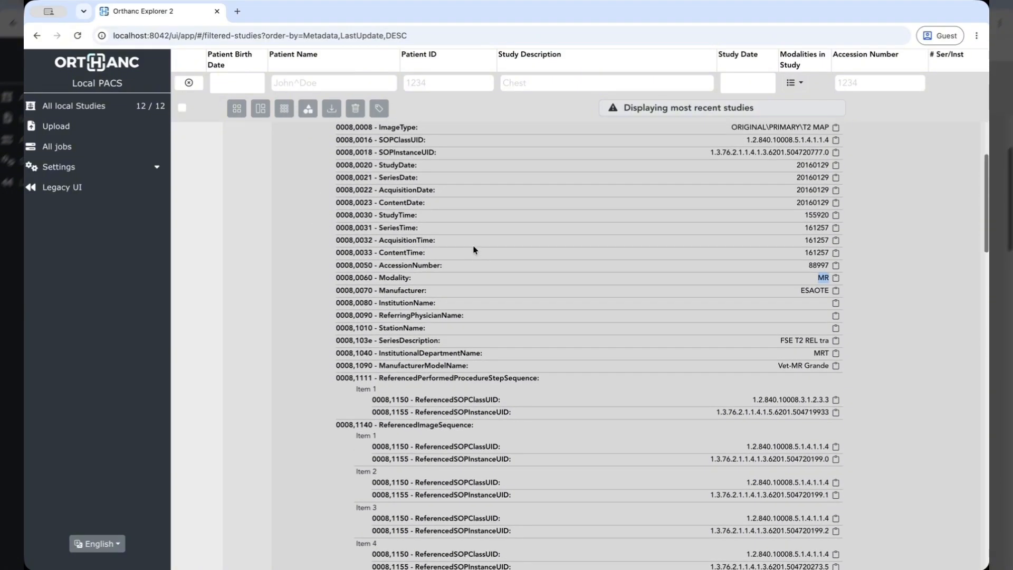
scroll(473, 250, down, 2)
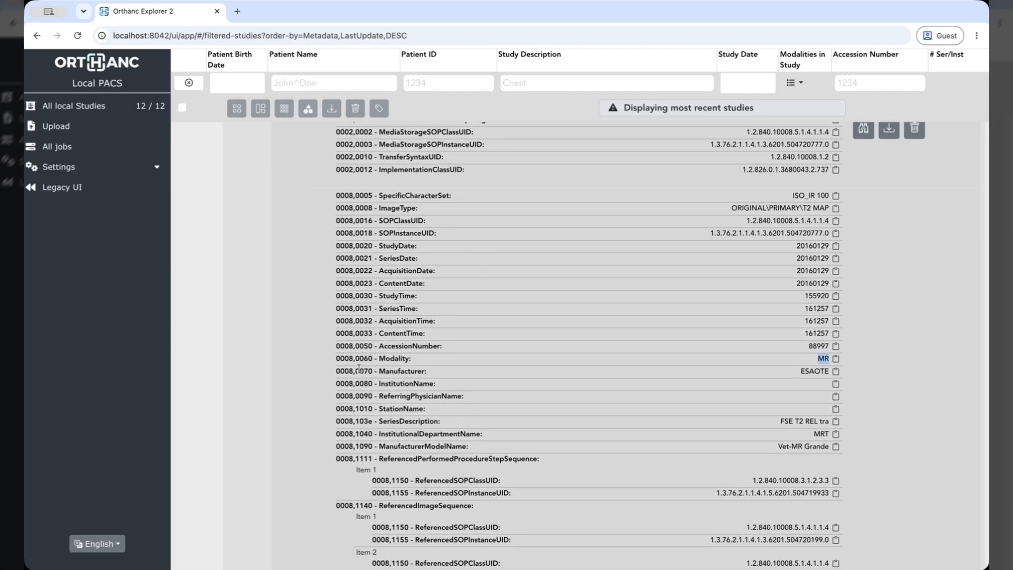
drag(337, 359, 427, 363)
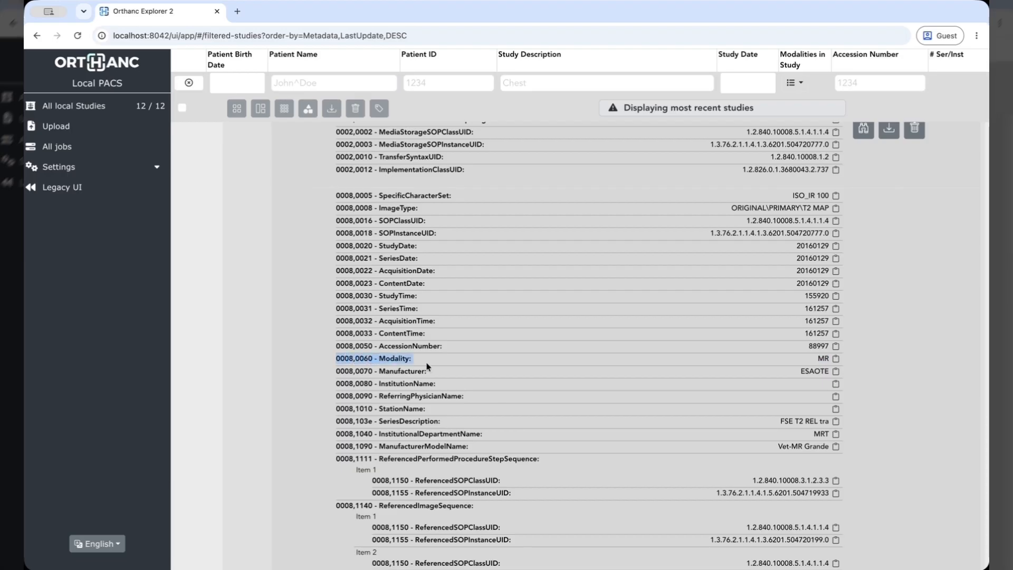
click(348, 355)
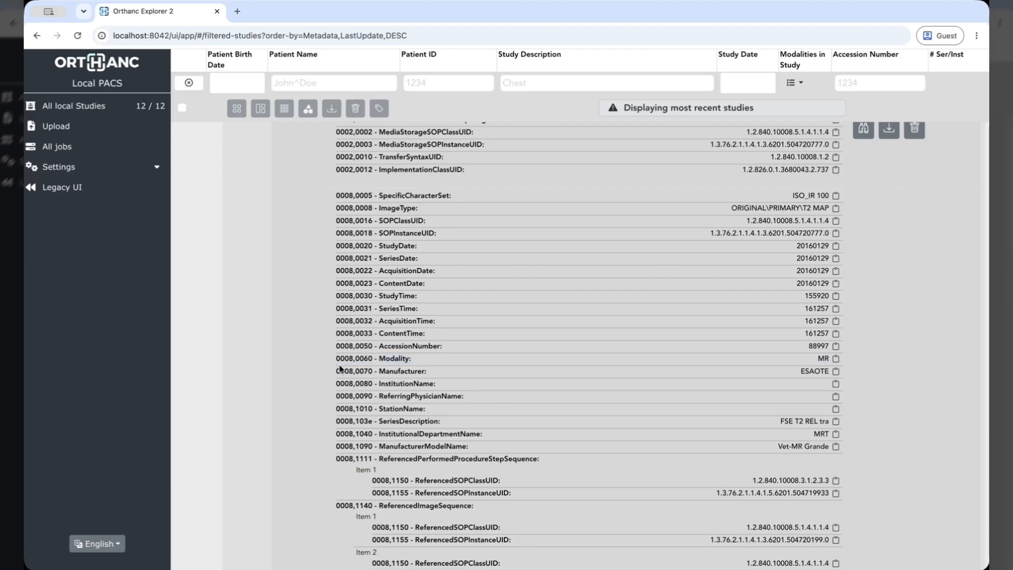
drag(337, 359, 372, 362)
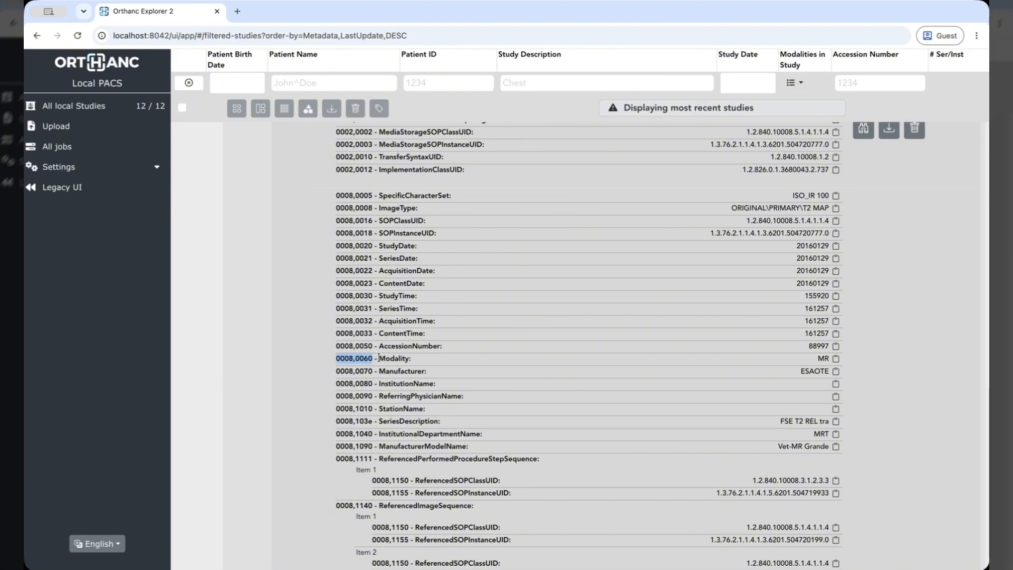
drag(378, 358, 402, 358)
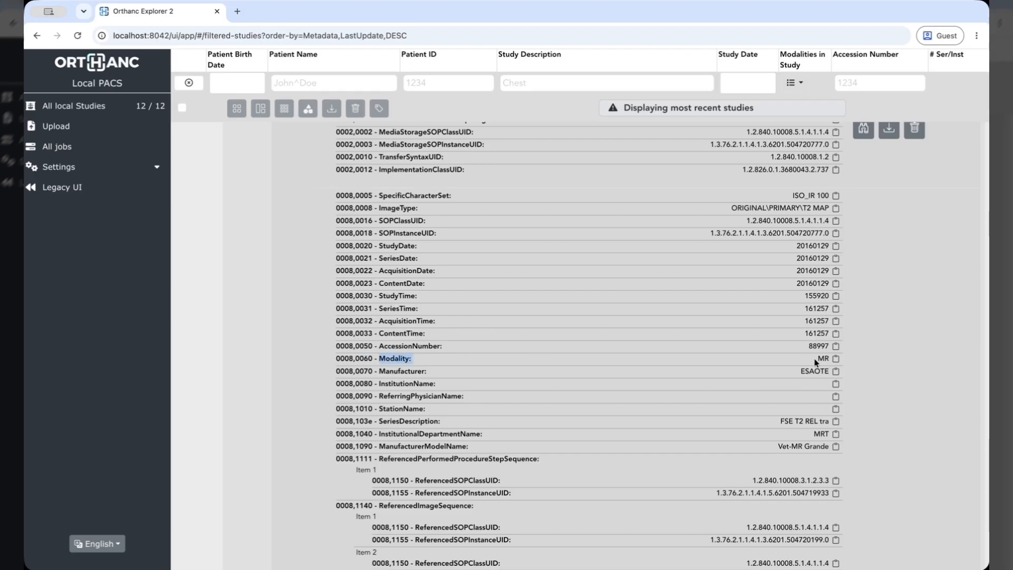
drag(817, 359, 841, 364)
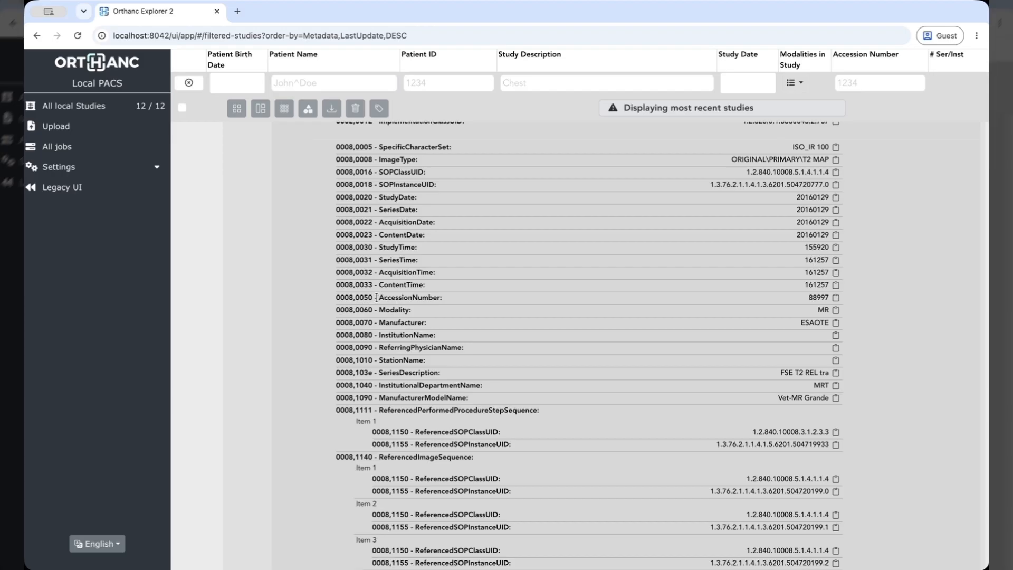
Copy the value of the AccessionNumber tag 0008,0050 and filter the study list by that accession number
drag(338, 295, 373, 297)
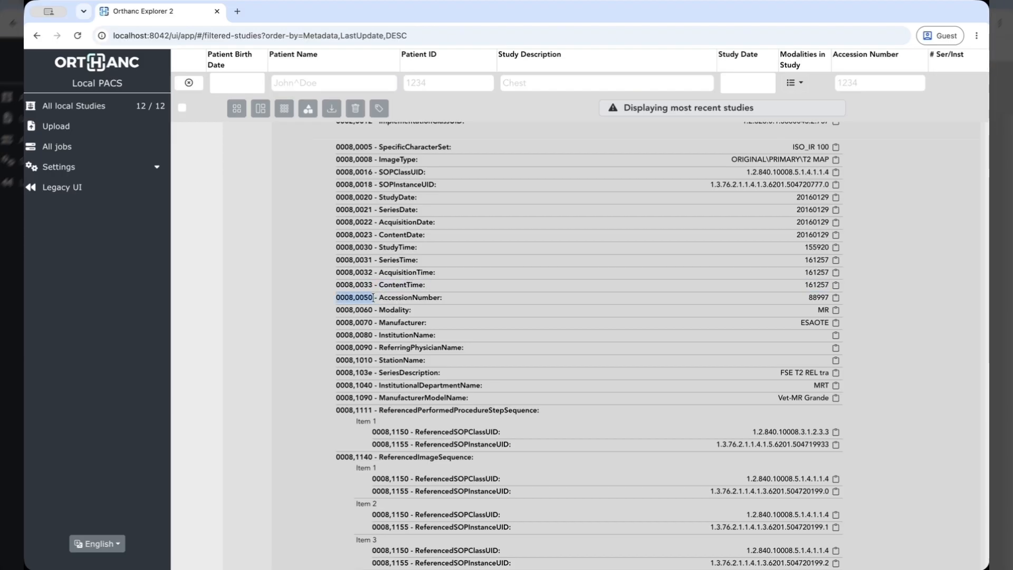
click(836, 299)
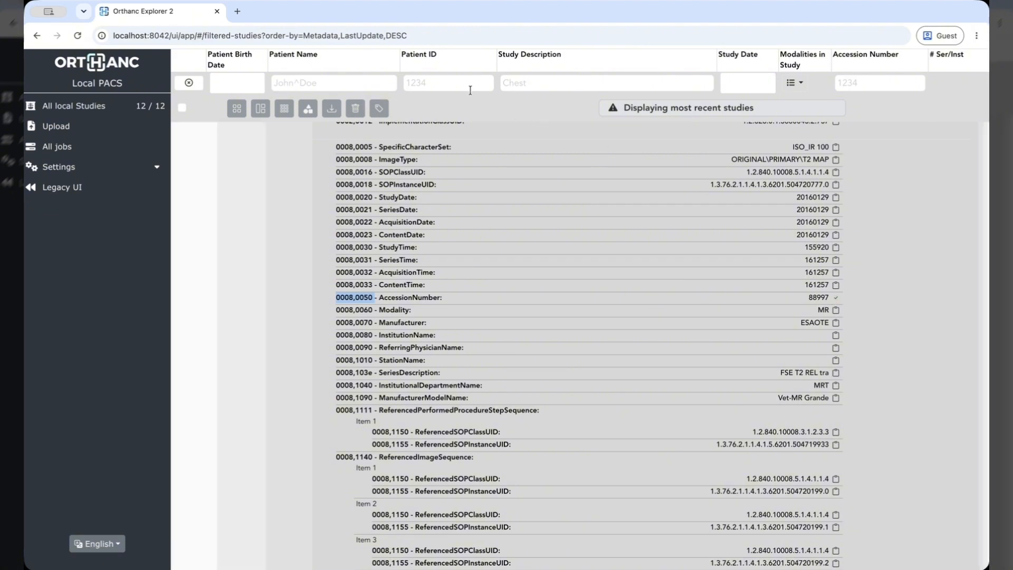
click(851, 80)
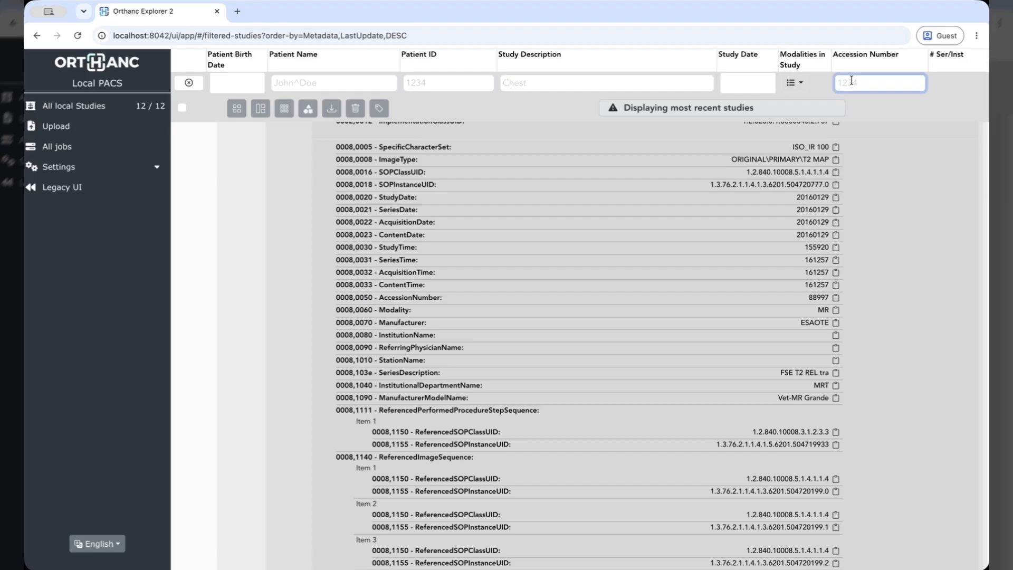
key(ctrl+v)
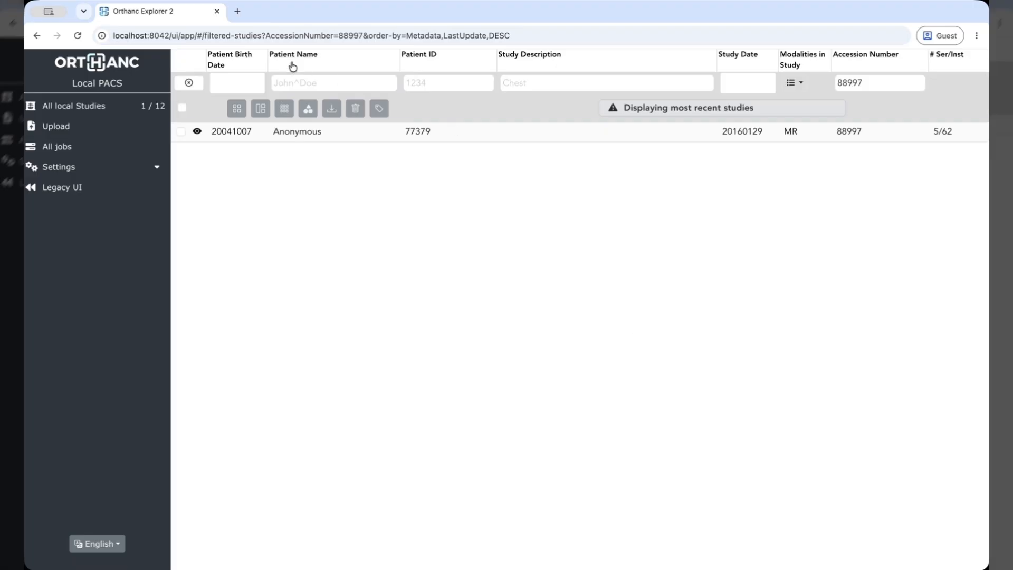
Open the filtered MR study in the OHIF Viewer, look through its Scout images and return to Orthanc Explorer 2
click(198, 133)
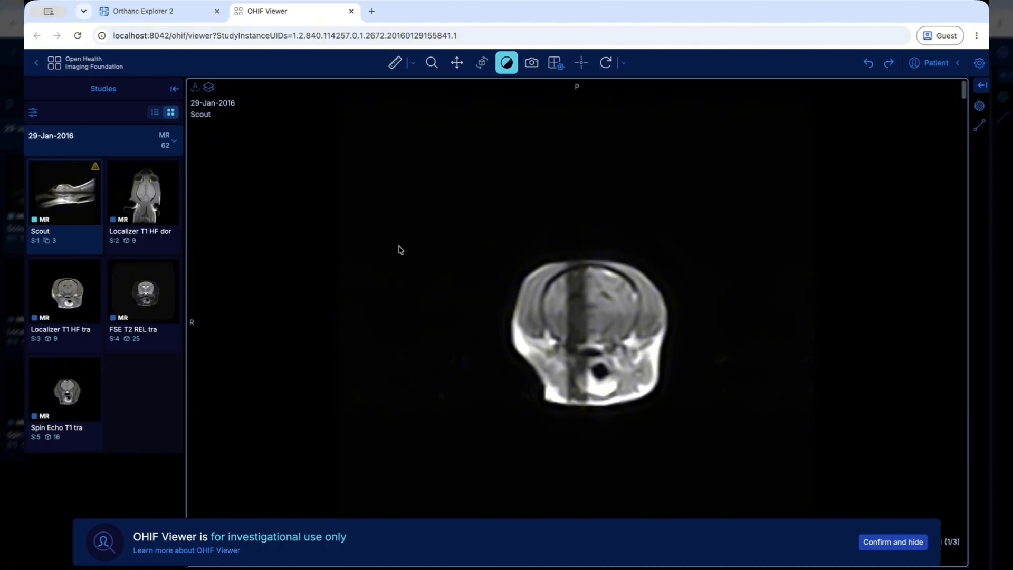
scroll(401, 250, down, 2)
scroll(400, 250, up, 2)
click(145, 11)
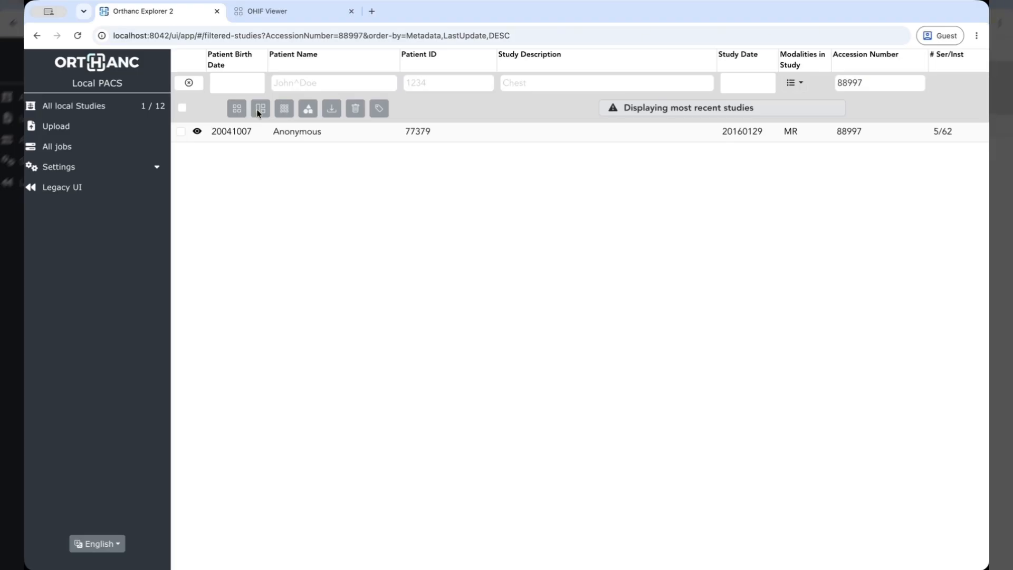
Select the Anonymous MR study, clear all its labels and add a new label named Test
click(181, 132)
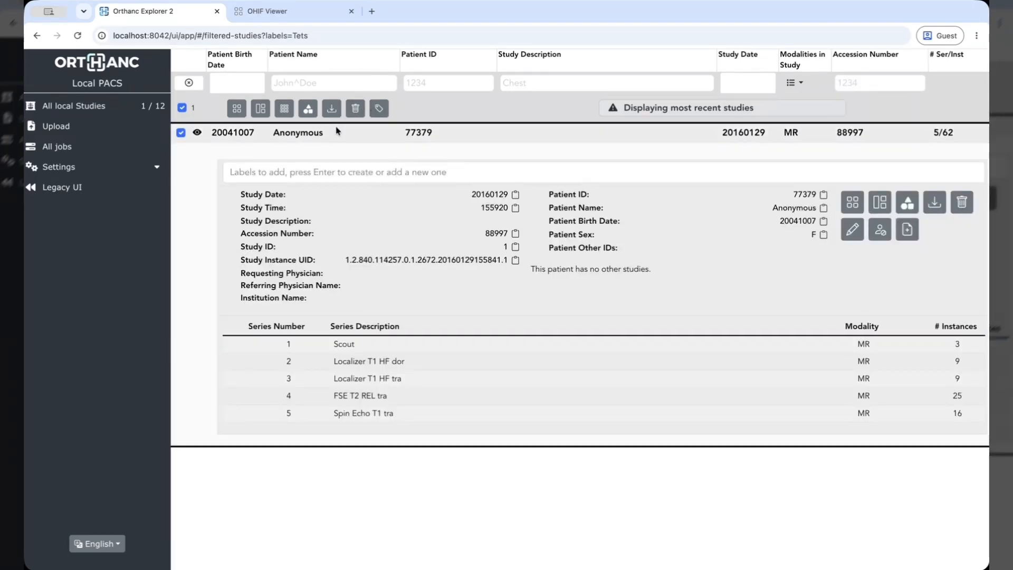
click(363, 134)
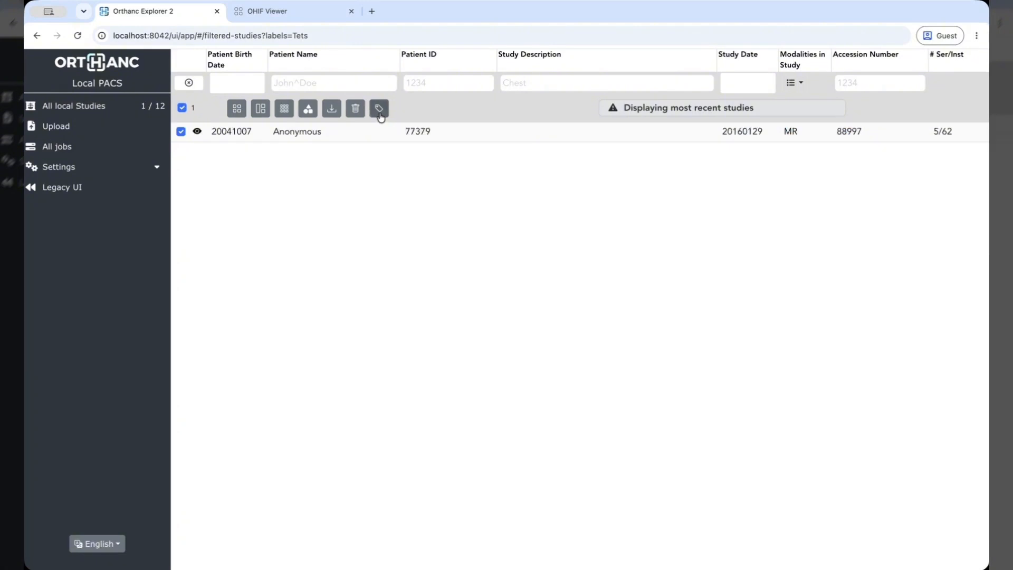
click(378, 109)
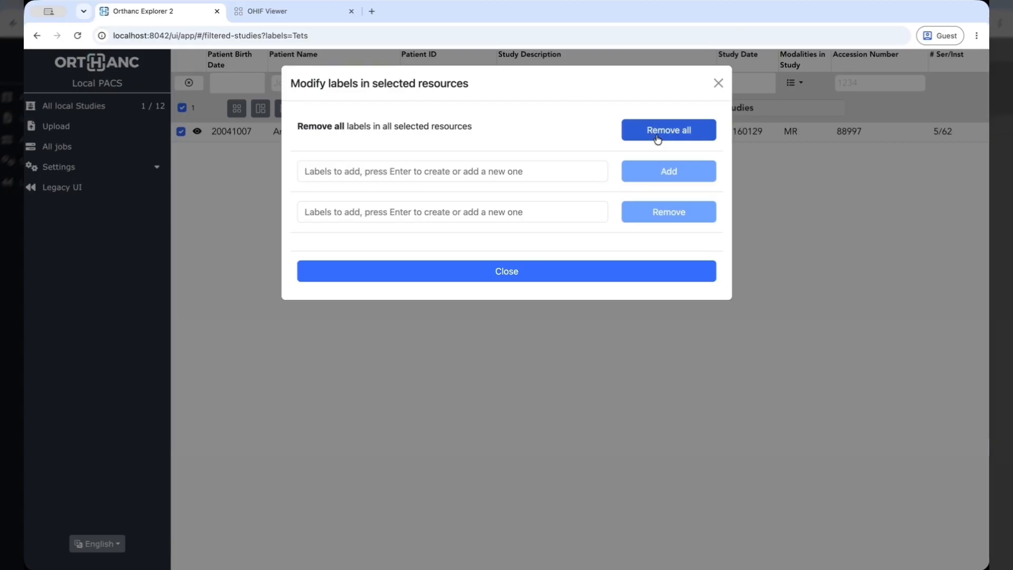
click(657, 138)
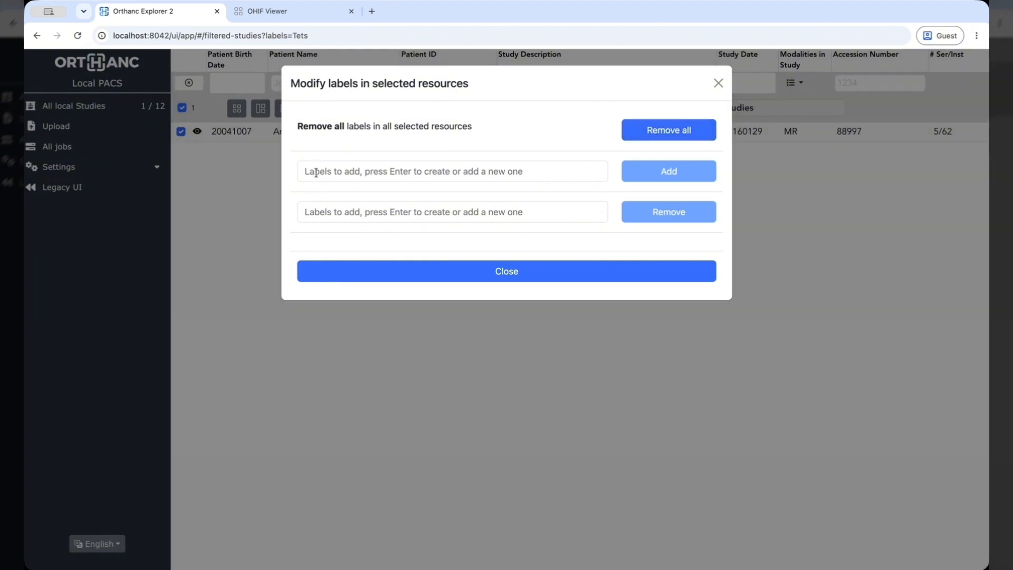
click(316, 172)
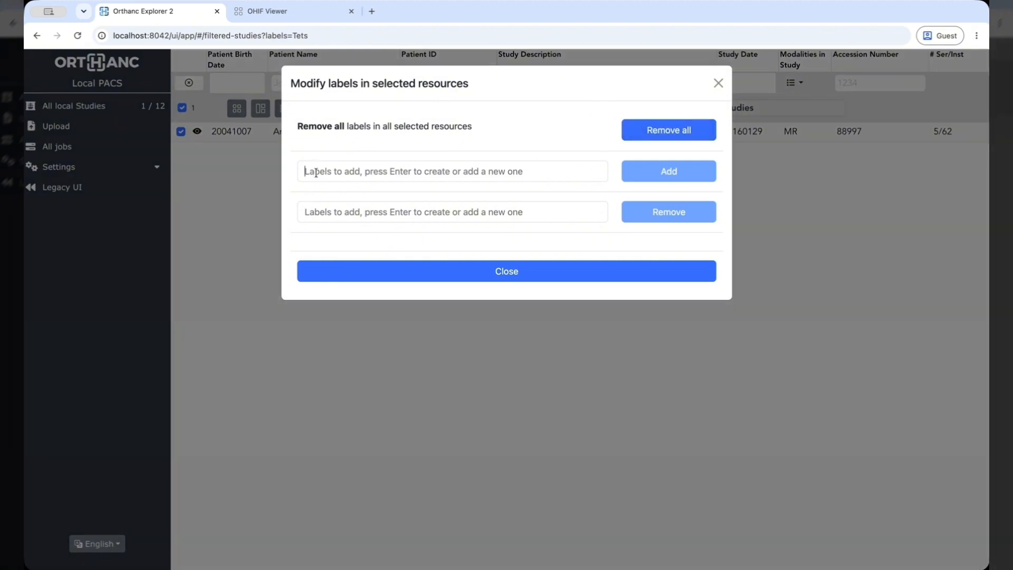
text(Test)
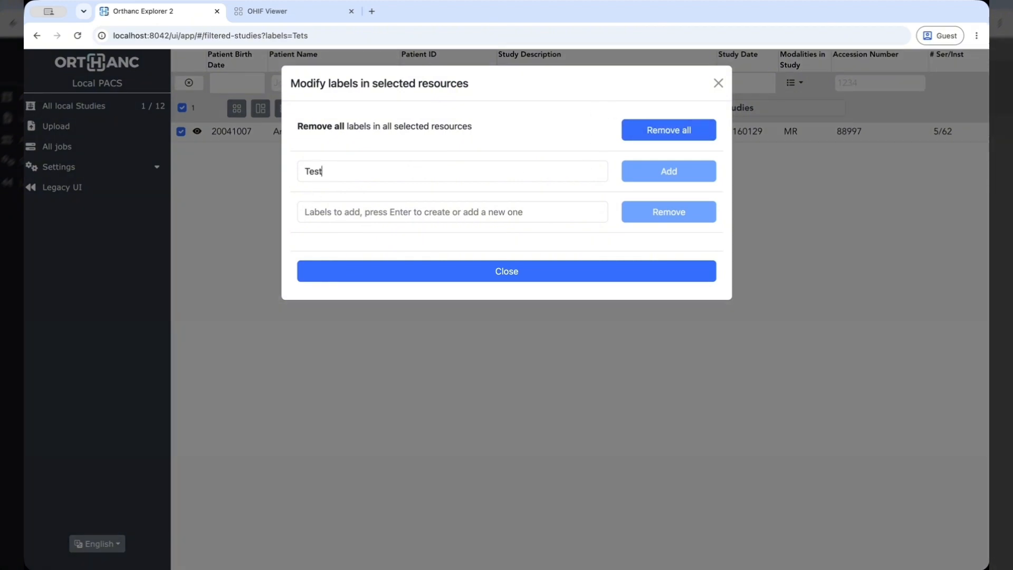
key(Return)
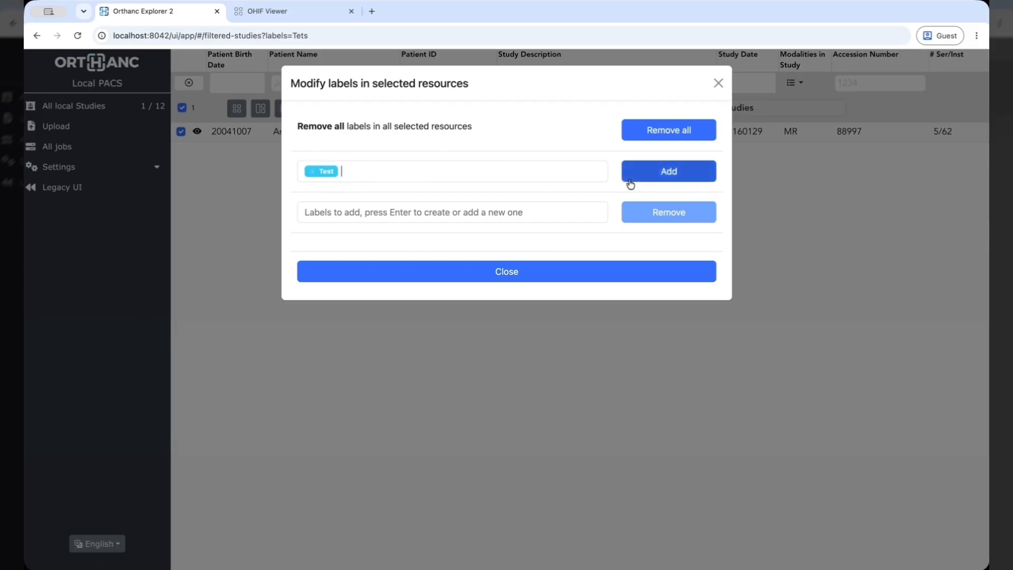
click(648, 179)
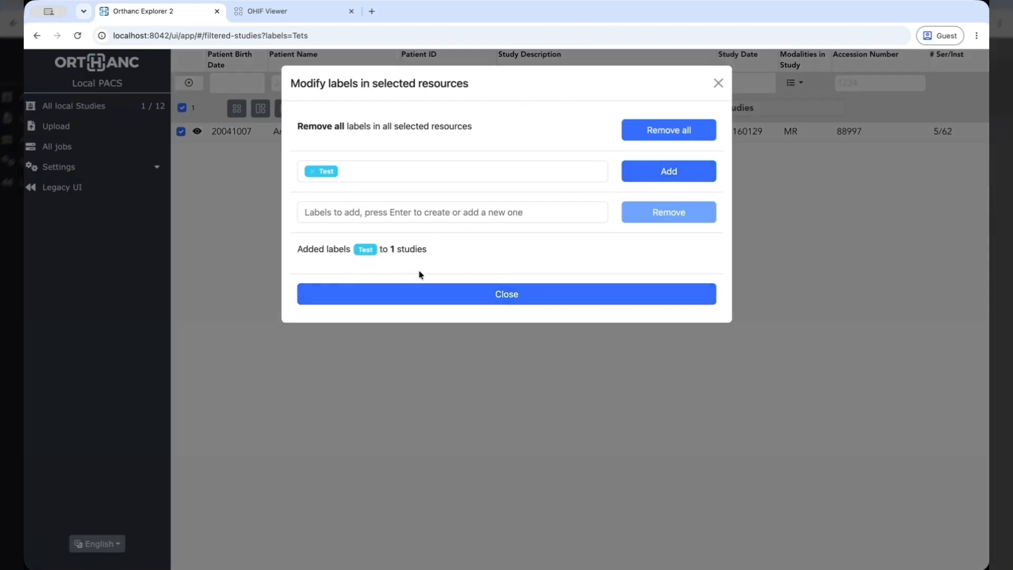
click(444, 297)
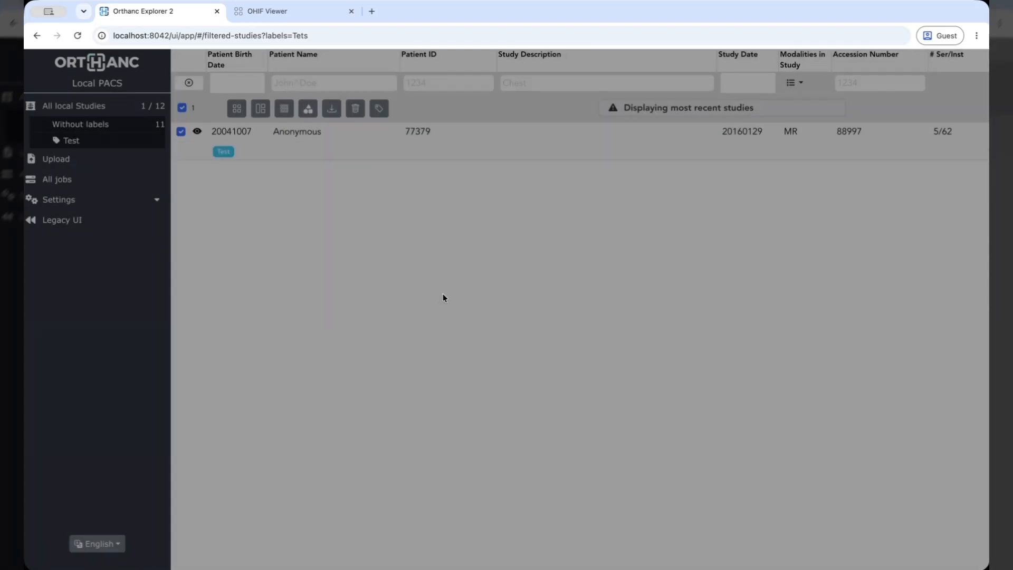
Compare the list of studies without labels with the list labelled Test, ending on the studies without labels
click(85, 126)
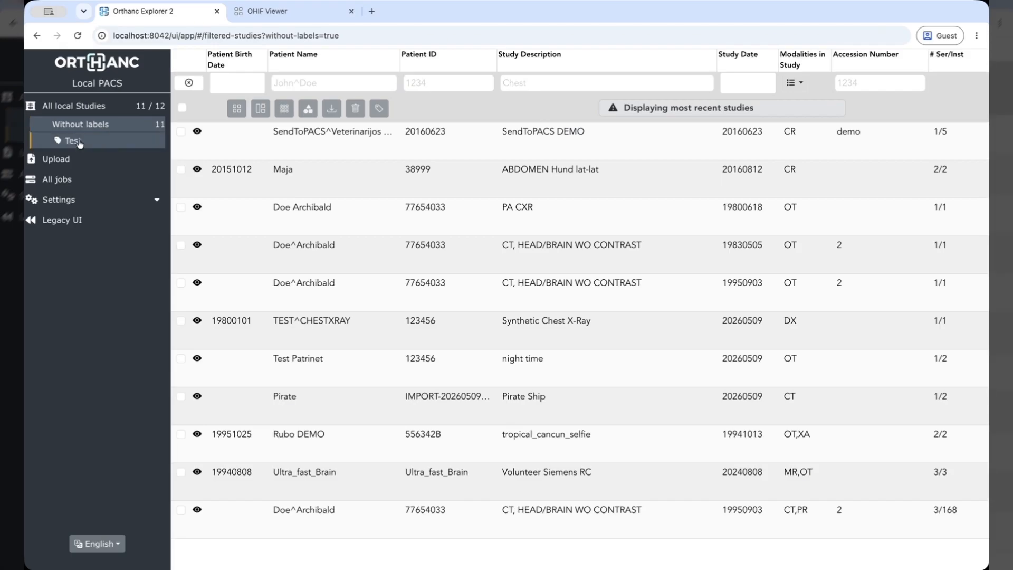
click(79, 143)
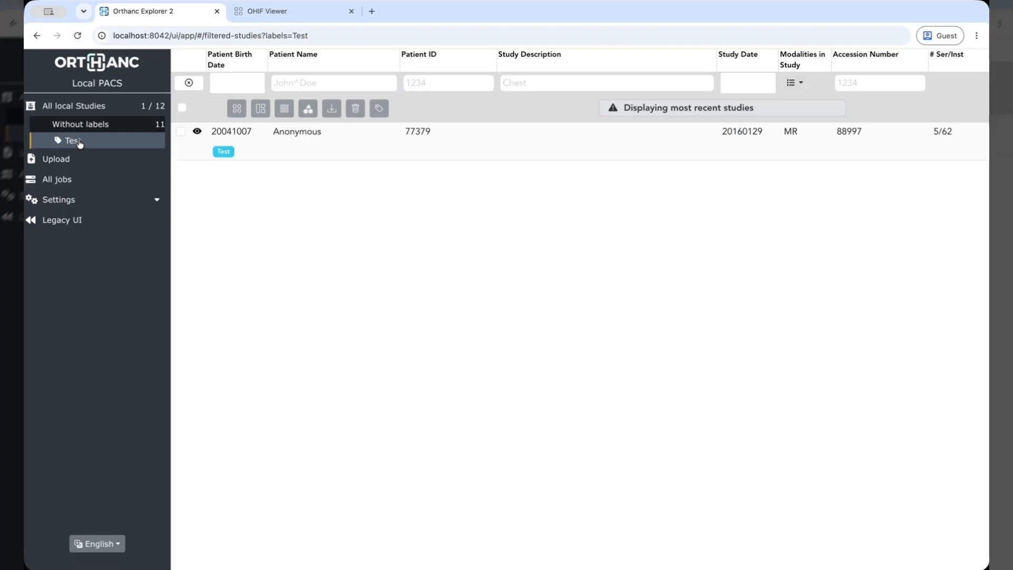
click(81, 124)
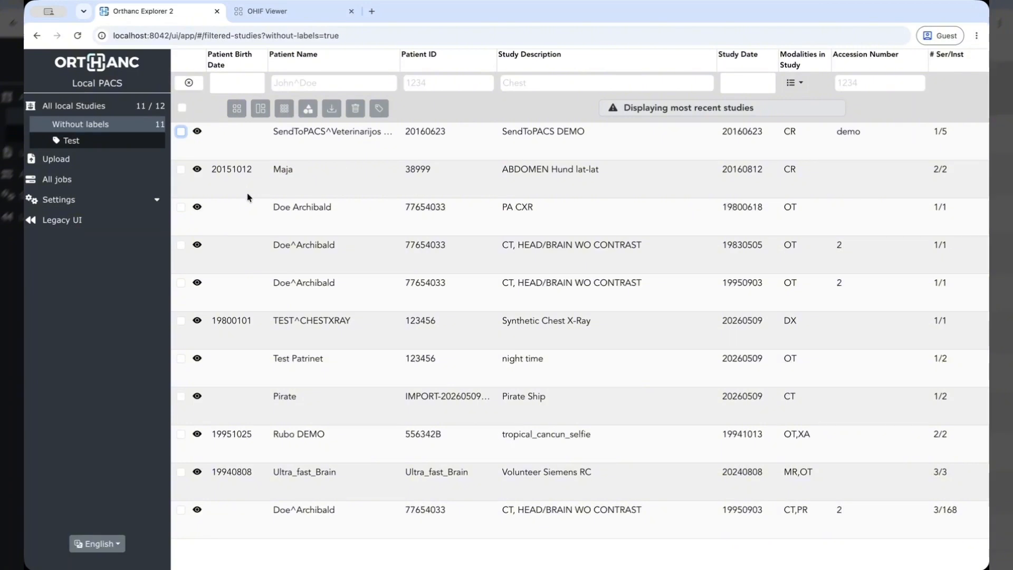
Select the ABDOMEN Hund lat-lat study and add the existing label Test to it
click(183, 169)
click(181, 169)
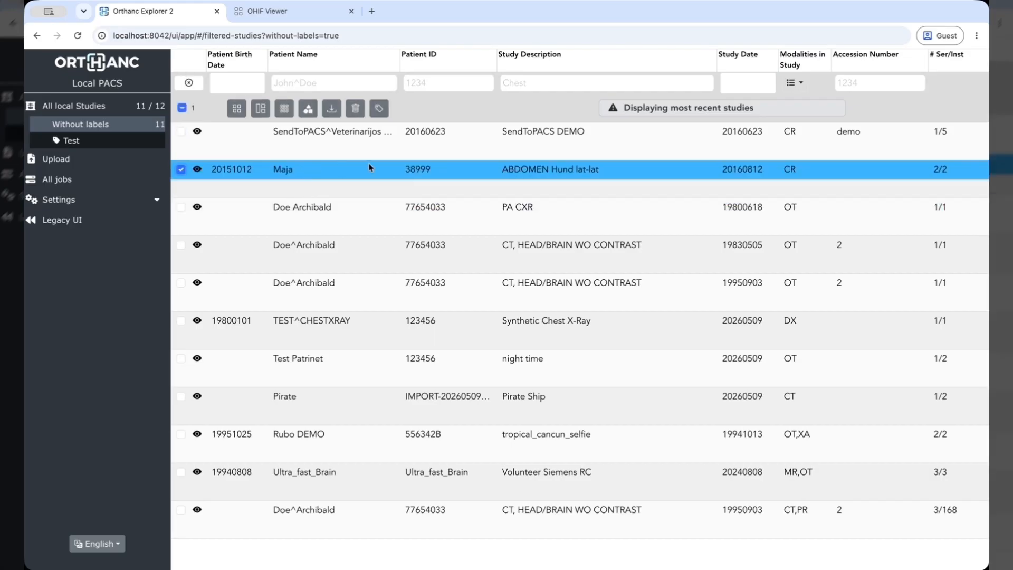
click(379, 109)
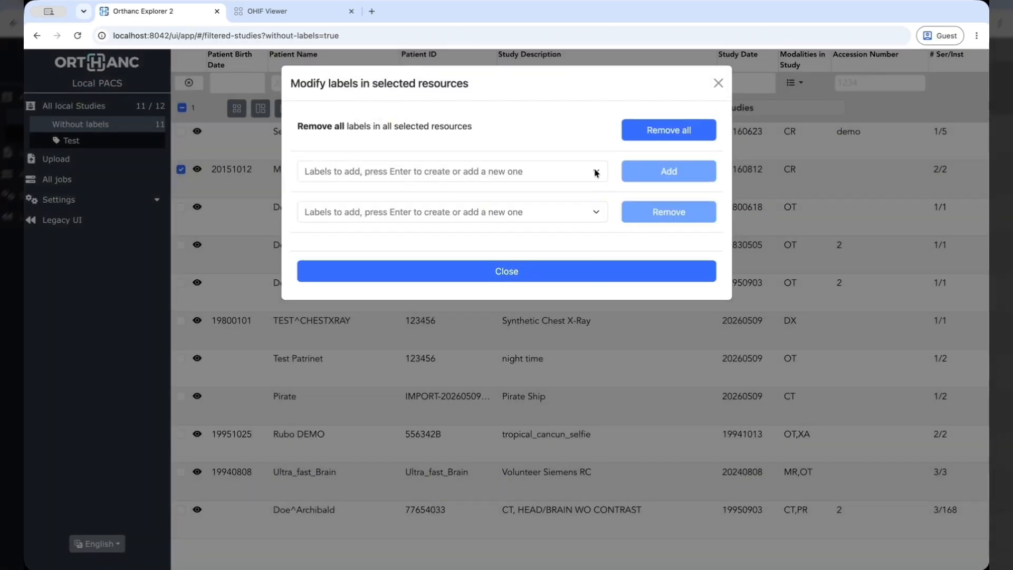
click(596, 172)
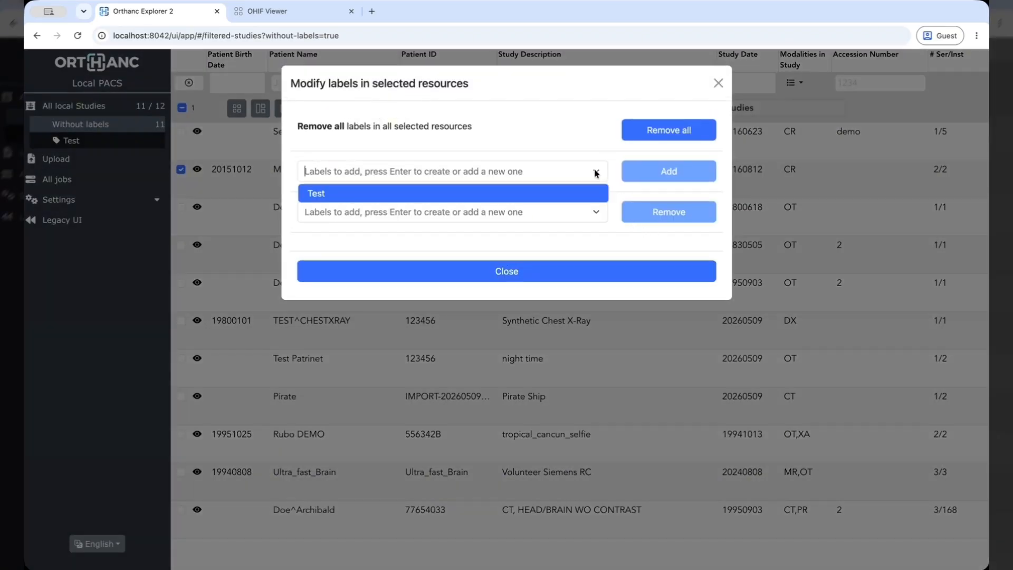
click(384, 199)
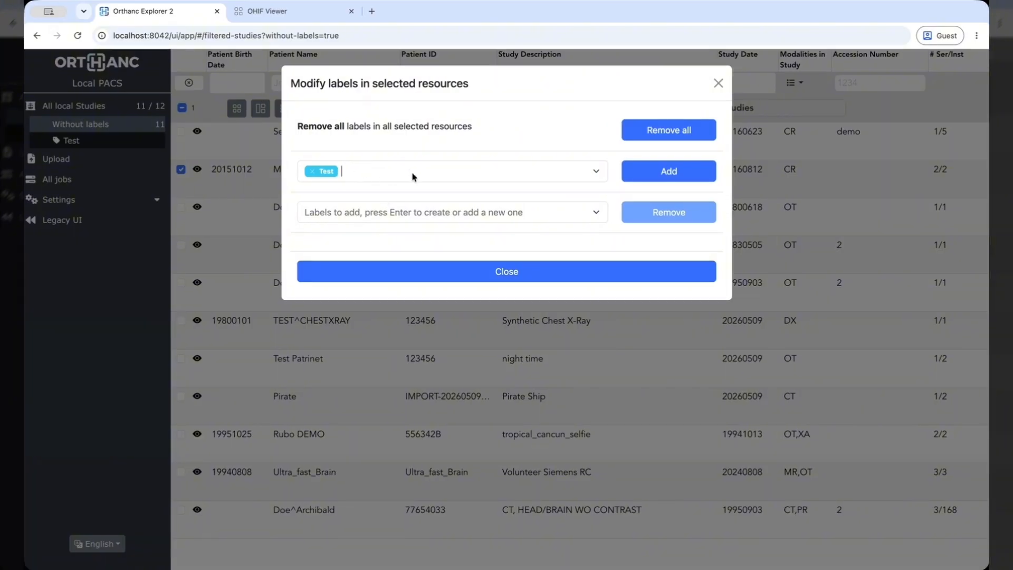
click(676, 175)
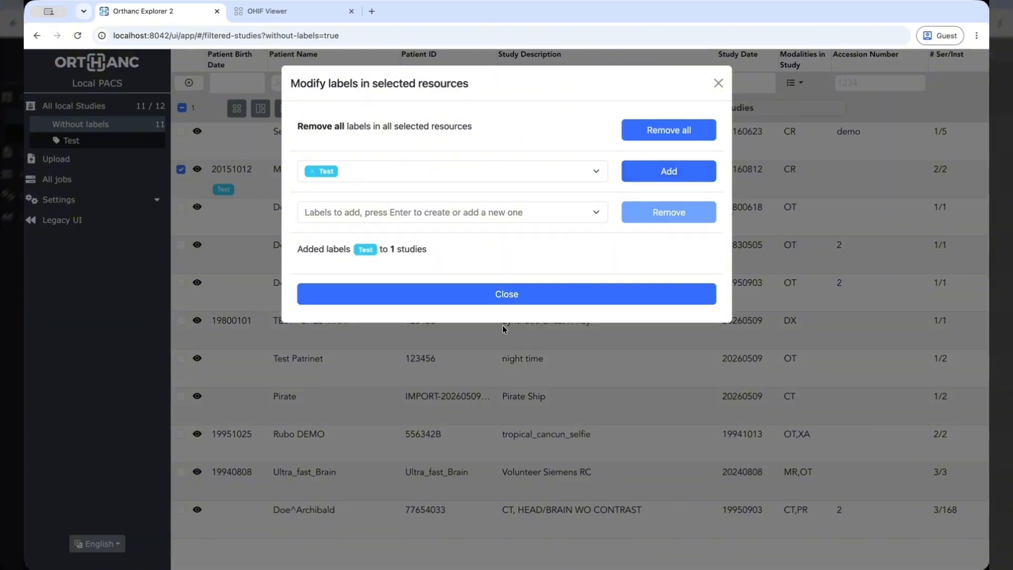
click(525, 291)
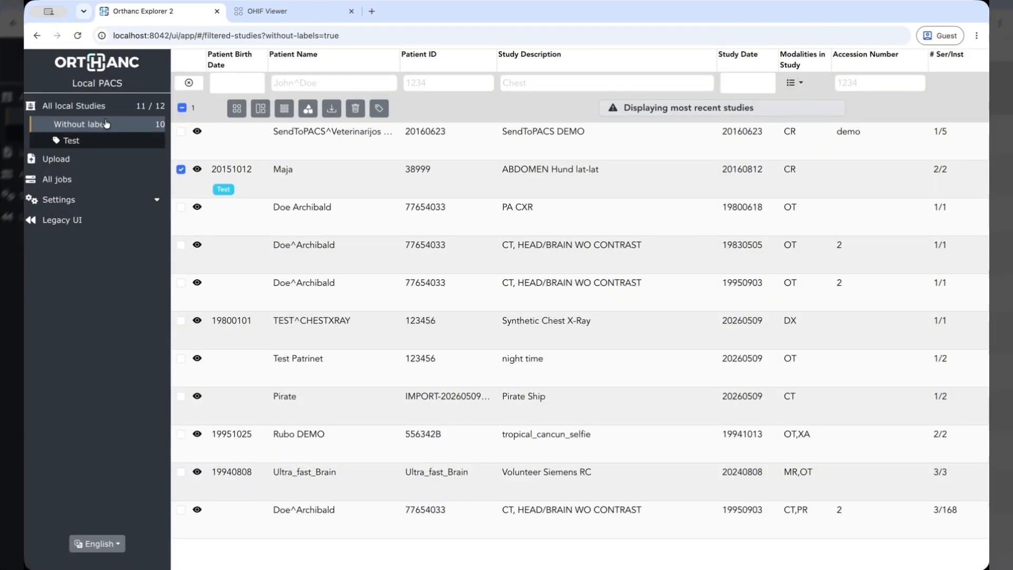
List the studies labelled Test and remove all labels from the Anonymous MR study
click(90, 142)
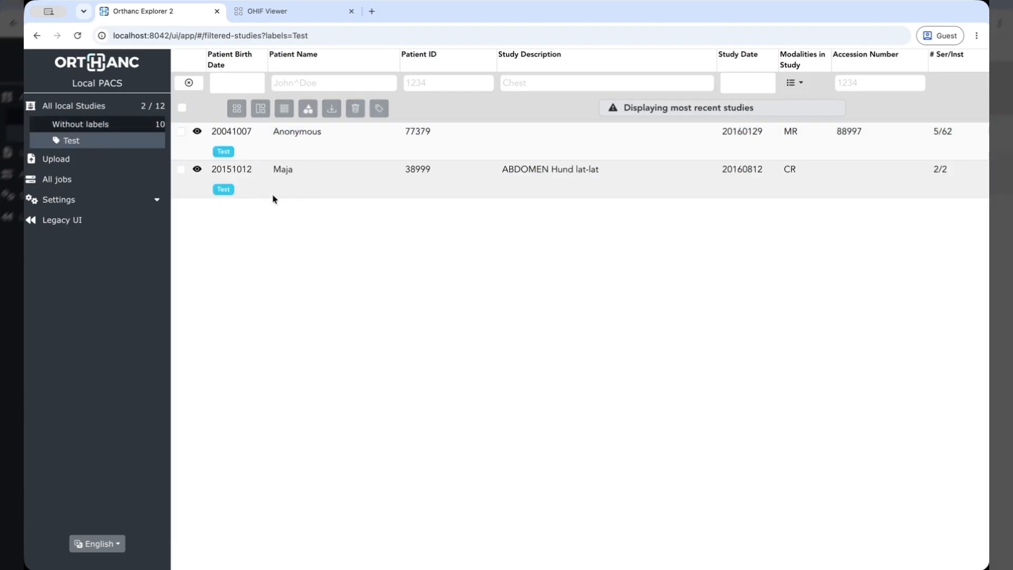
click(181, 132)
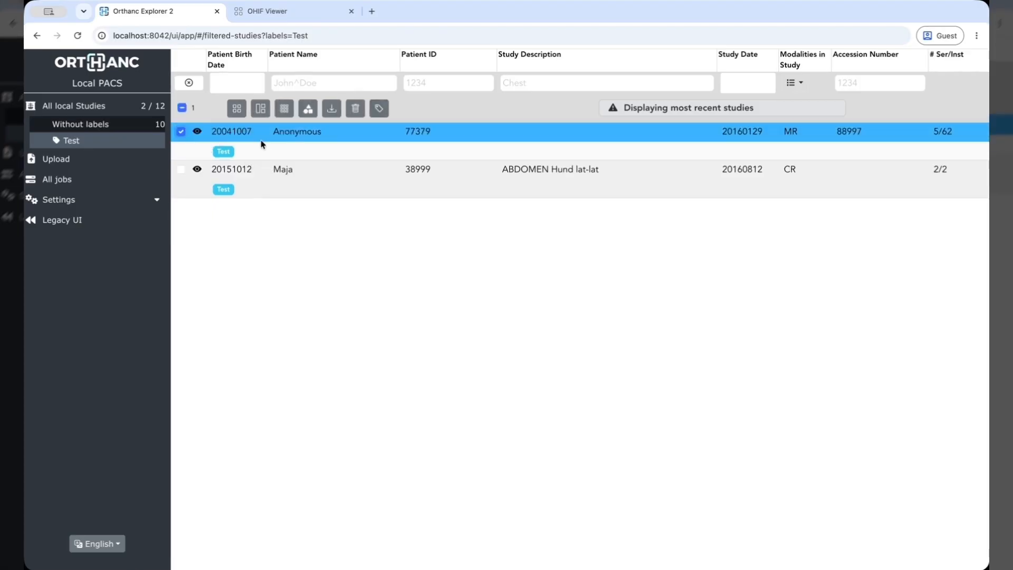
click(380, 109)
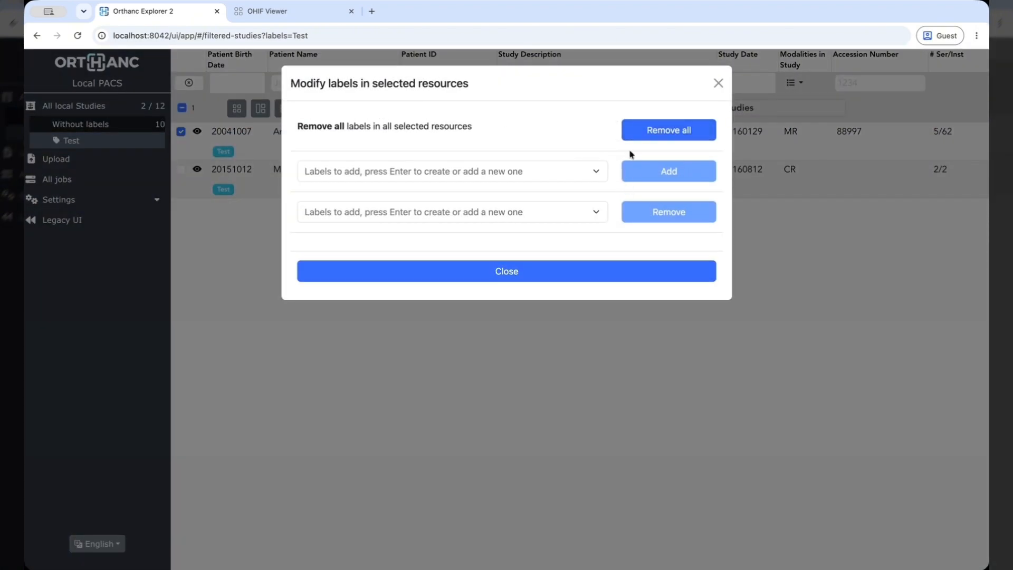
click(597, 177)
click(686, 132)
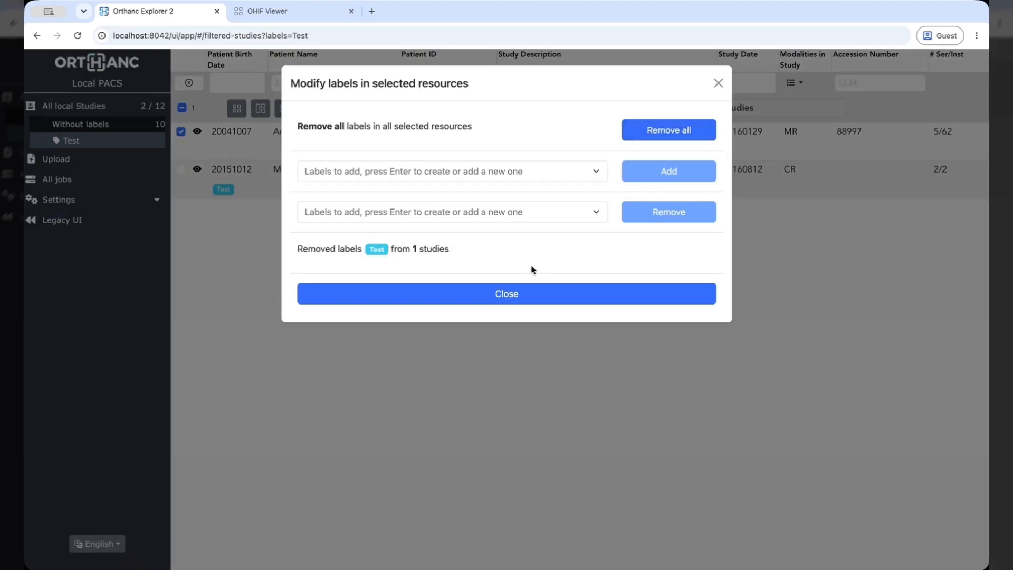
Close the label dialog and refresh the list of studies labelled Test
click(519, 299)
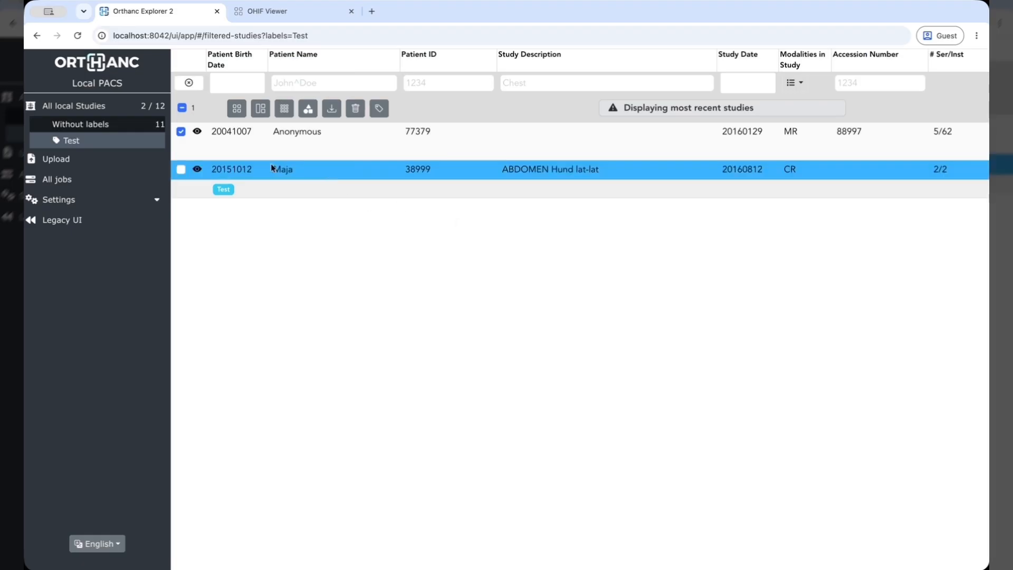
click(115, 125)
click(115, 144)
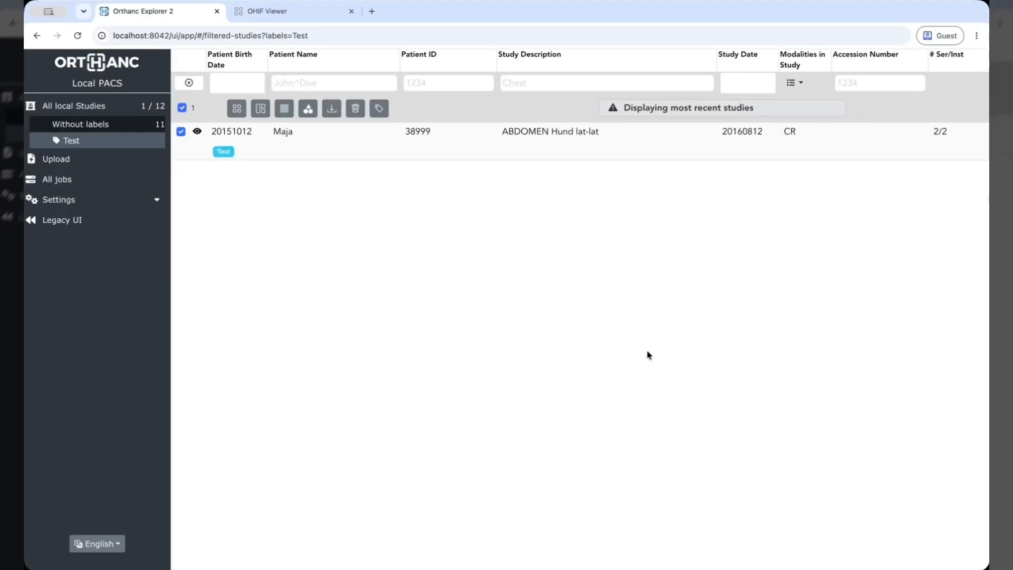
Create a new label named Research and add it to the ABDOMEN Hund lat-lat study
click(377, 110)
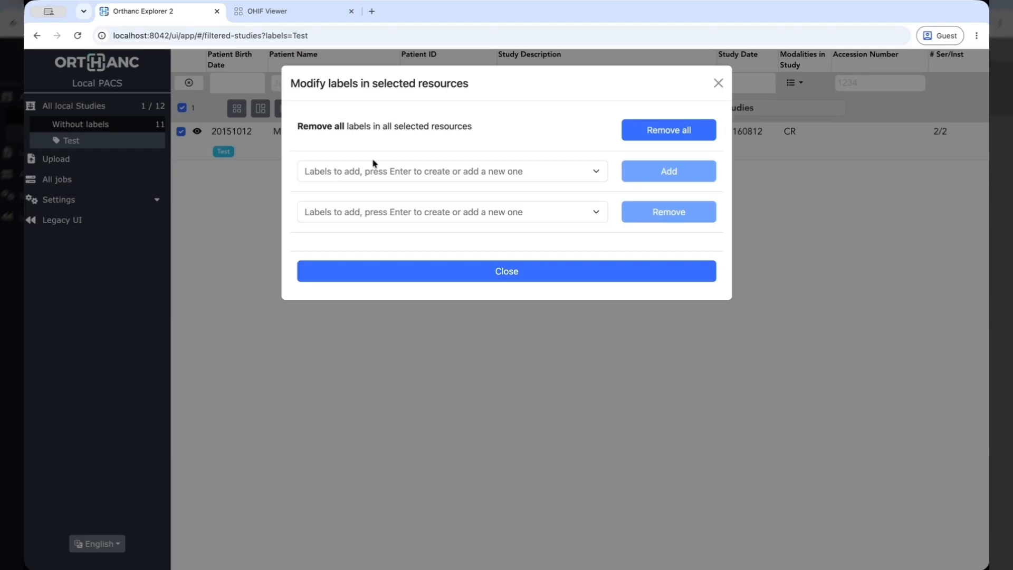
click(376, 172)
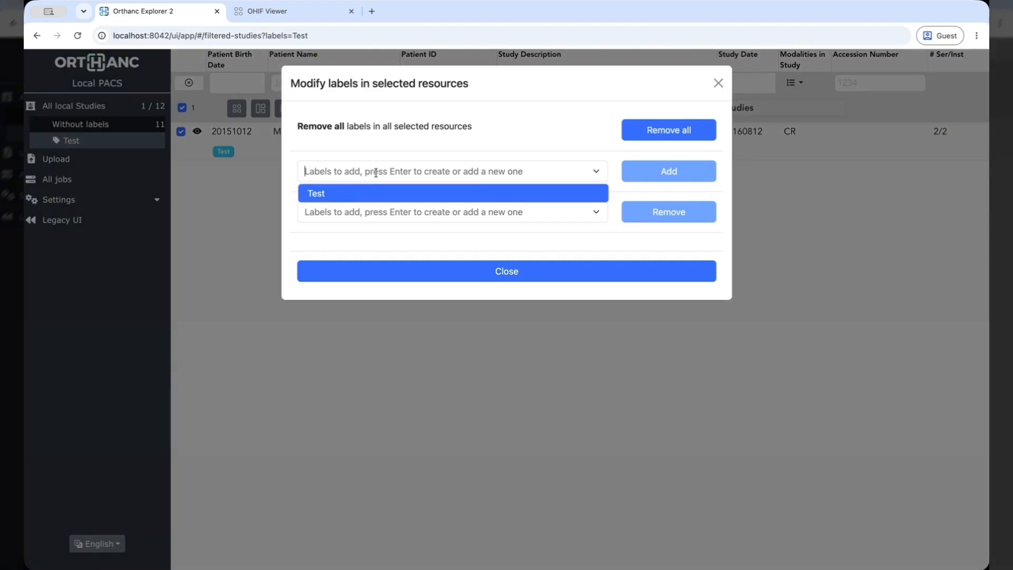
text(Resea)
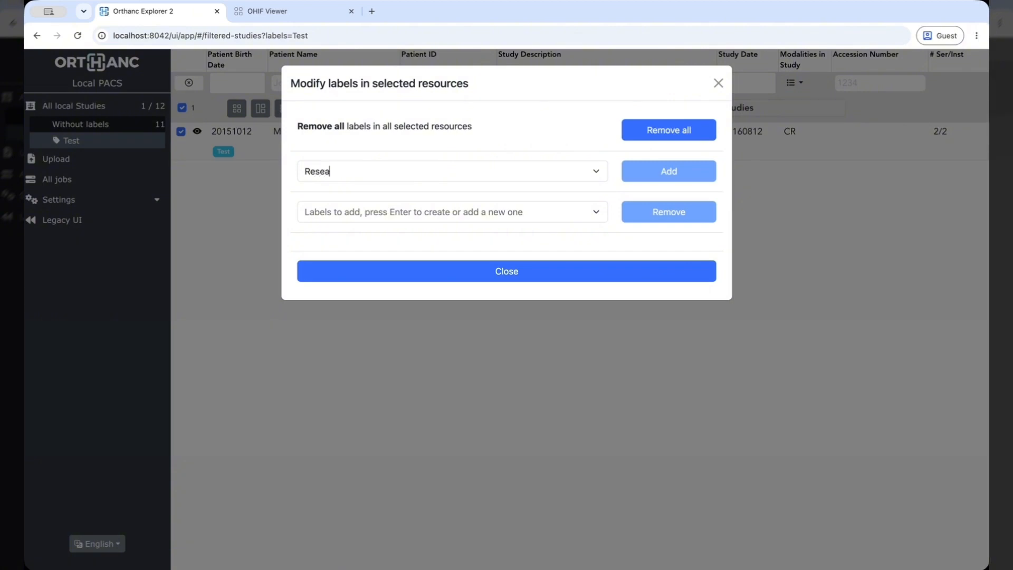
text(rch)
key(Return)
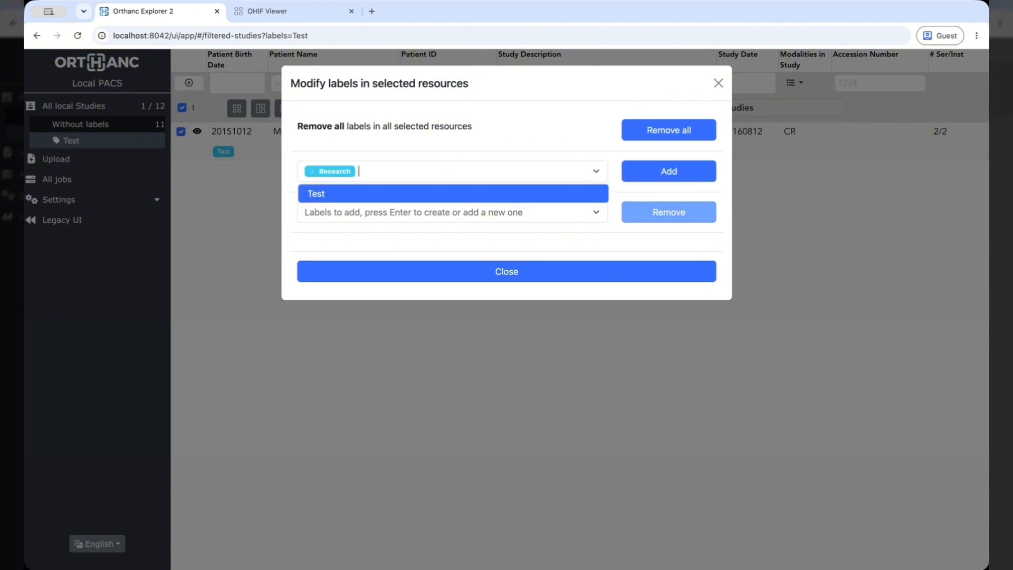
click(685, 176)
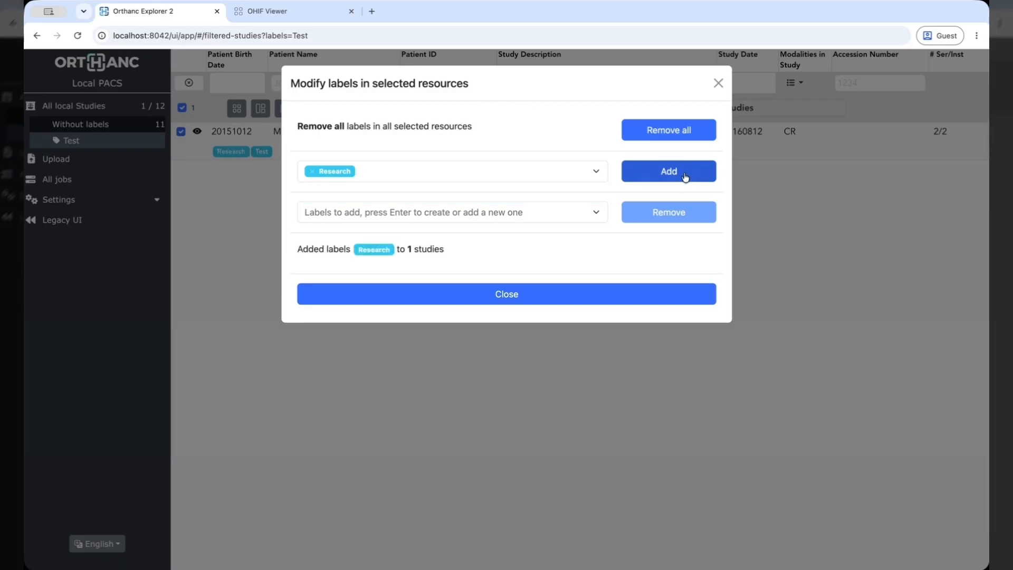
click(504, 294)
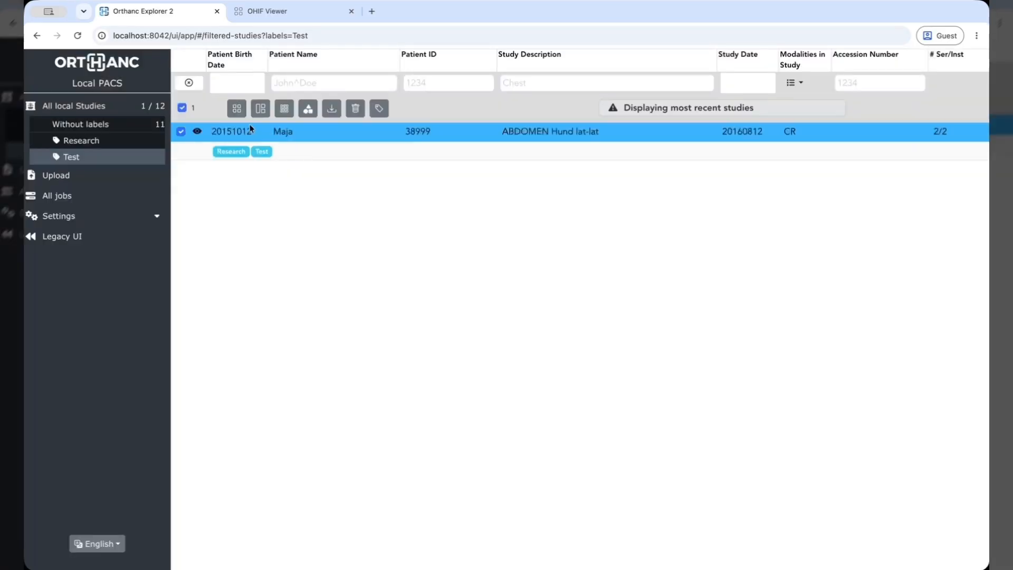
click(292, 128)
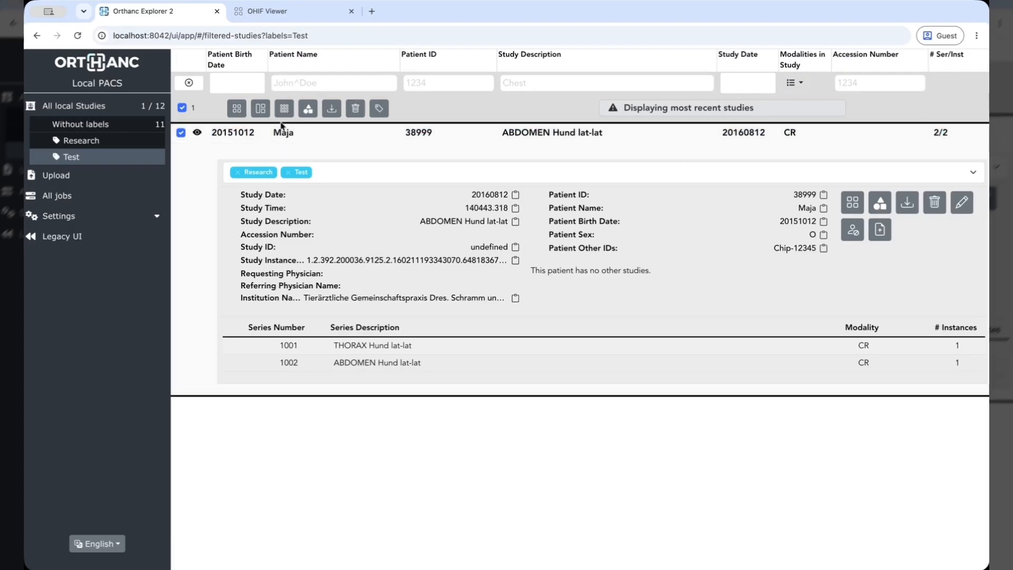
click(282, 130)
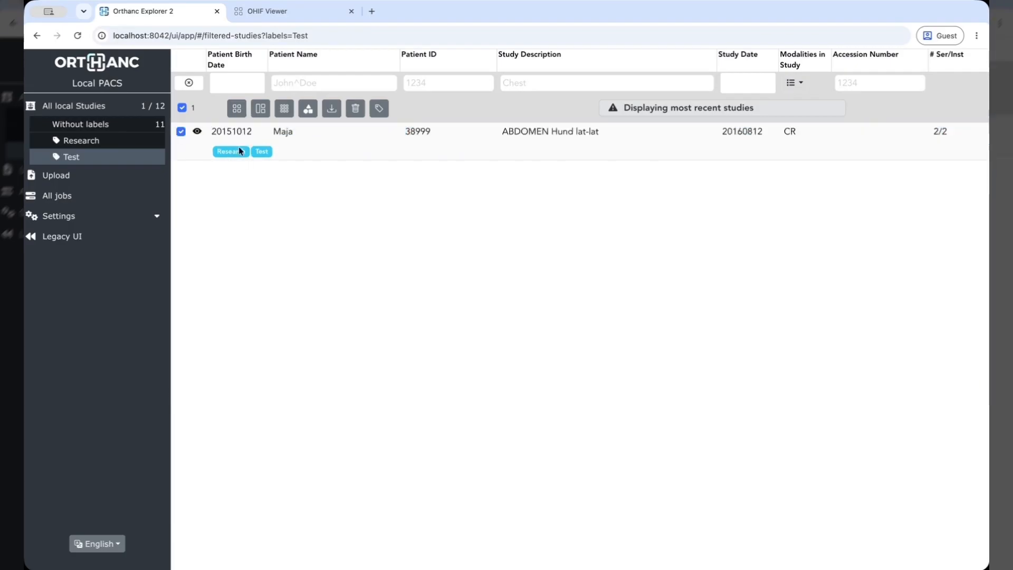
click(380, 112)
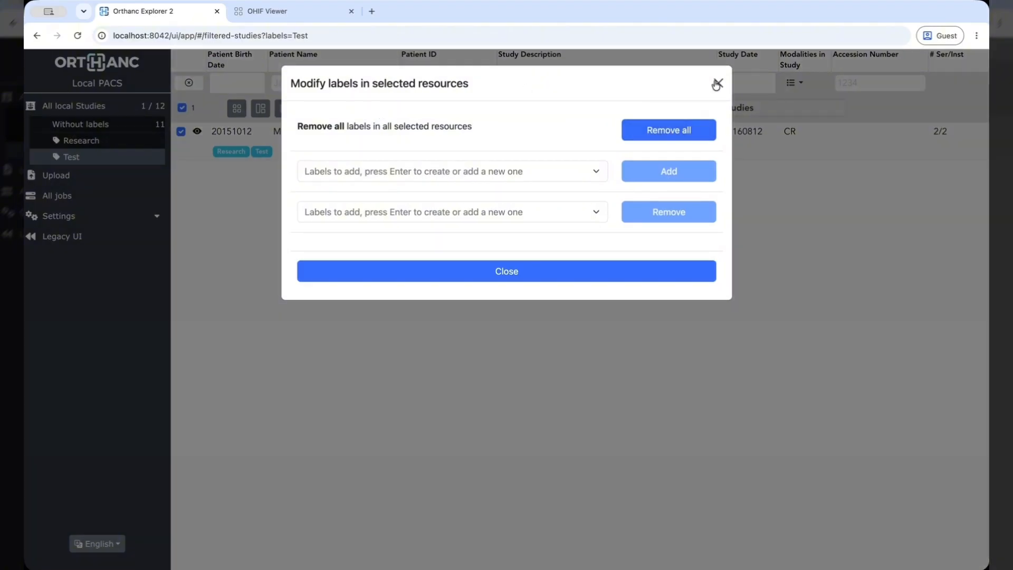
click(718, 83)
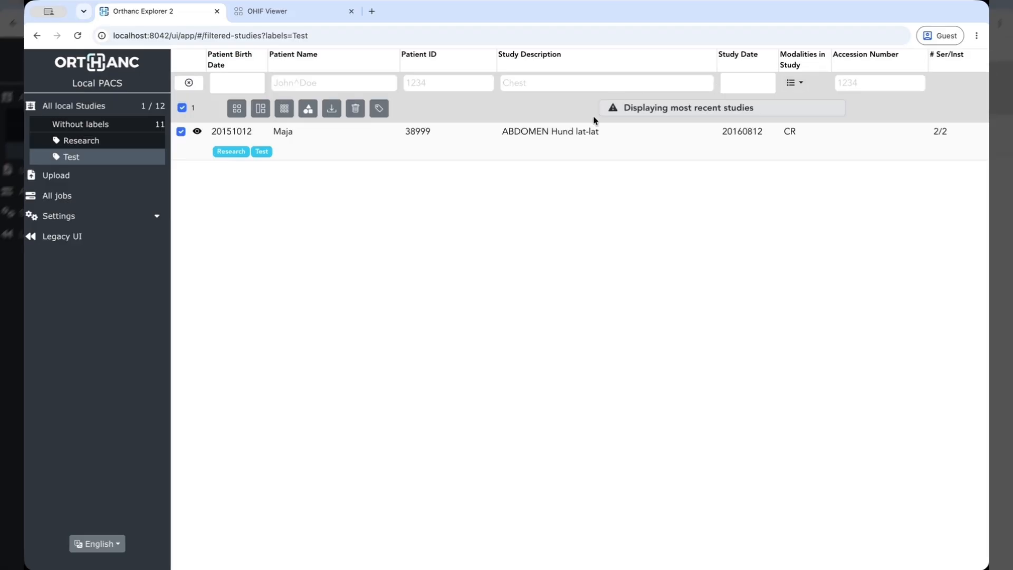
Remove only the Test label within the ABDOMEN Hund lat-lat study's details and list the studies labelled Research
click(452, 140)
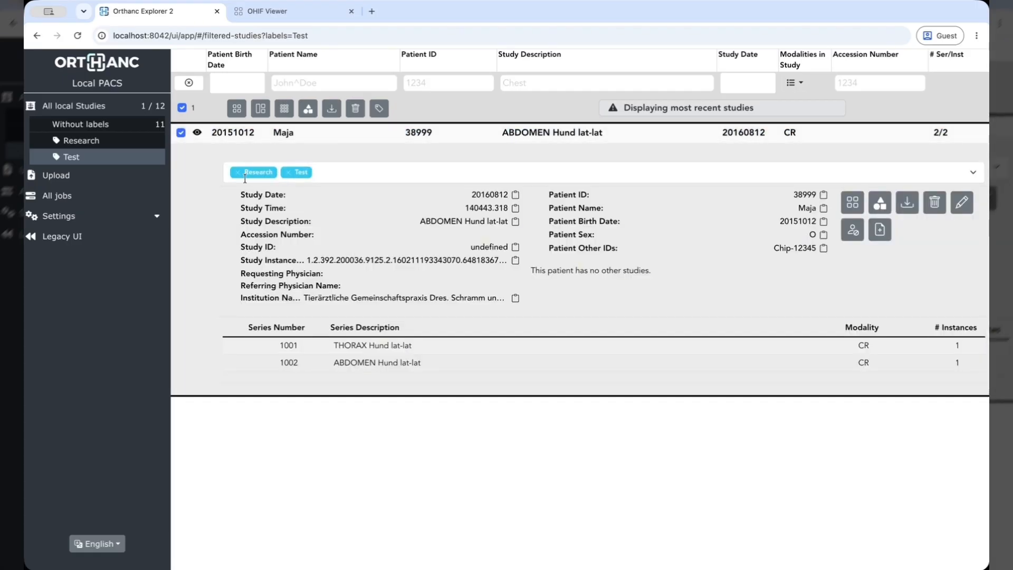
click(288, 173)
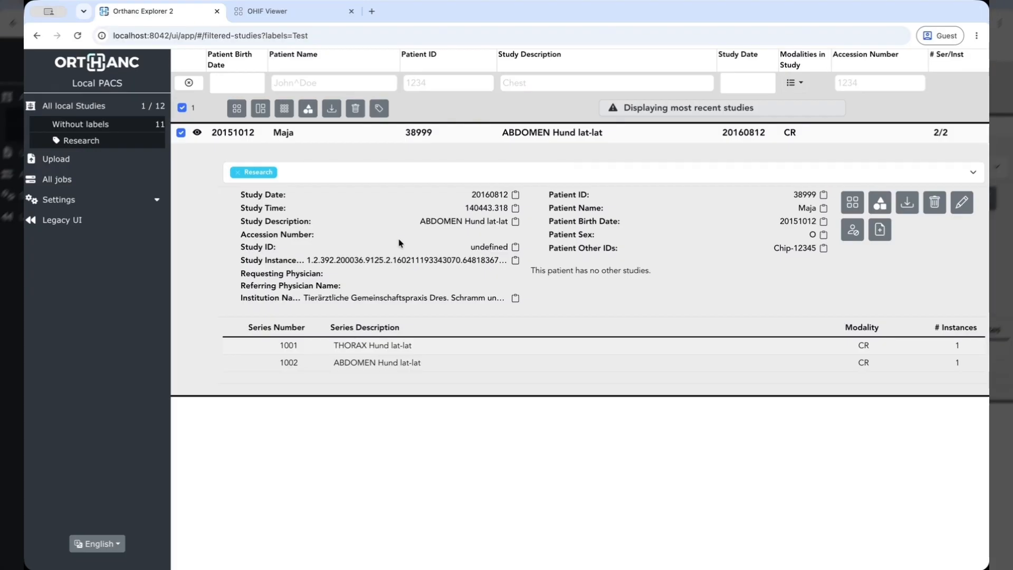
click(83, 146)
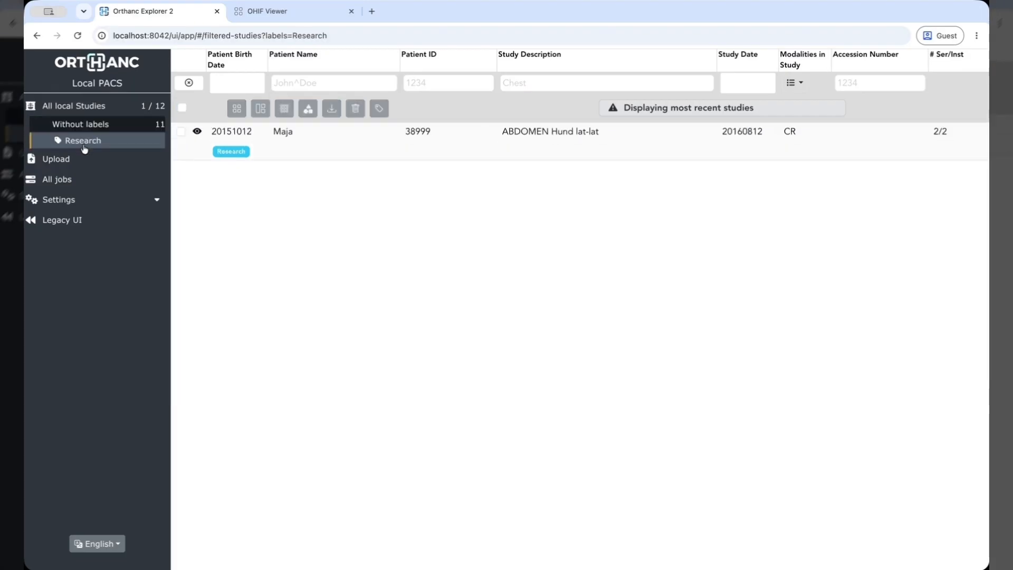
List the studies without labels and expand the details of the Anonymous MR and SendToPACS DEMO studies
click(93, 124)
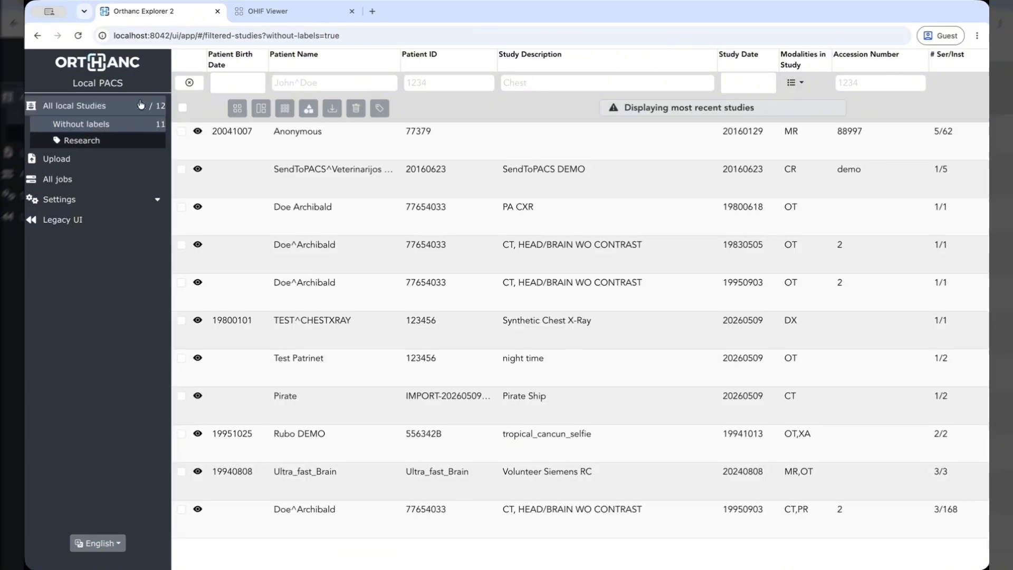
click(449, 140)
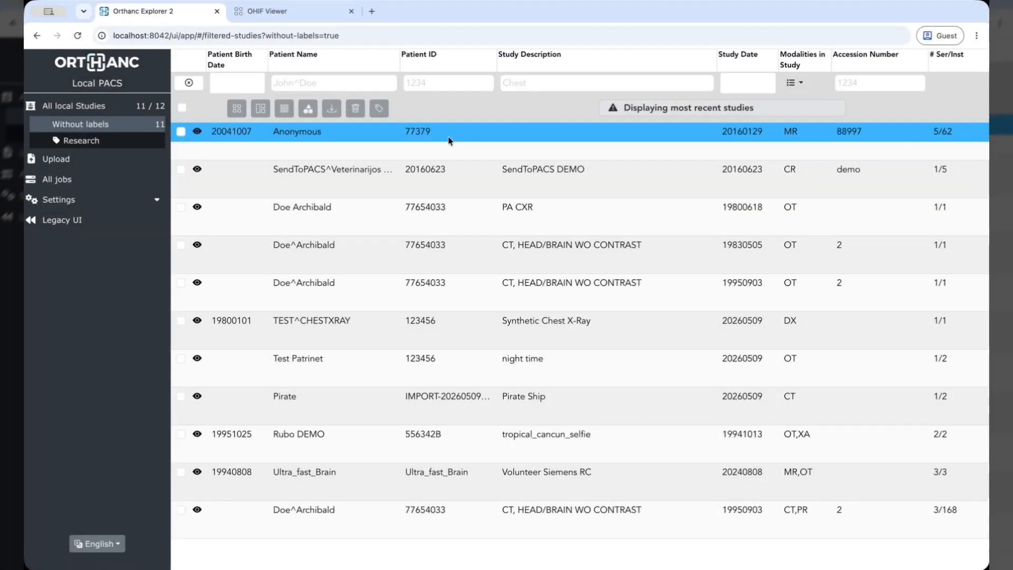
click(450, 140)
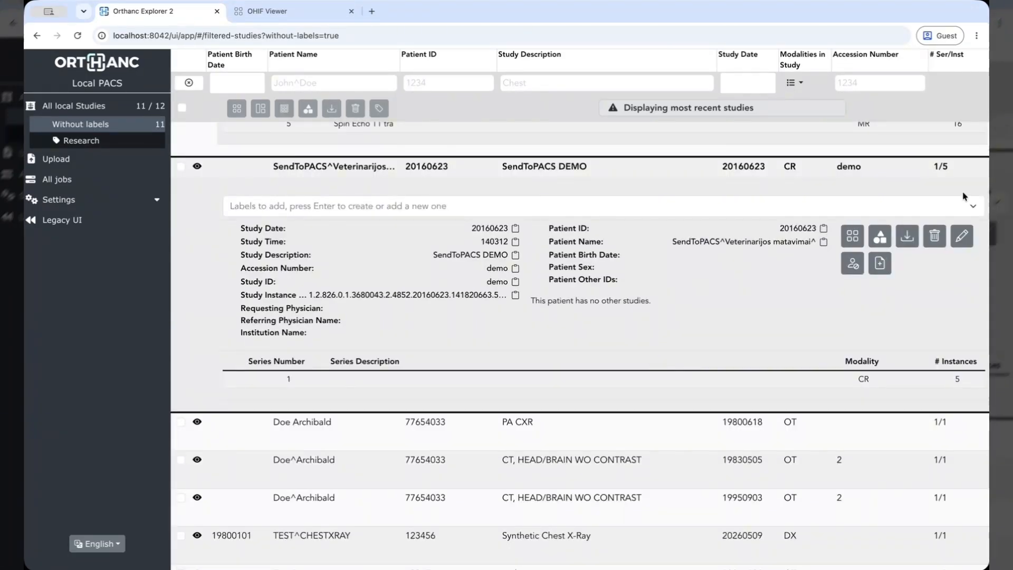
Review the Change patient modes for the SendToPACS DEMO study, including keeping original DICOM UIDs and creating a modified copy, then cancel
click(961, 237)
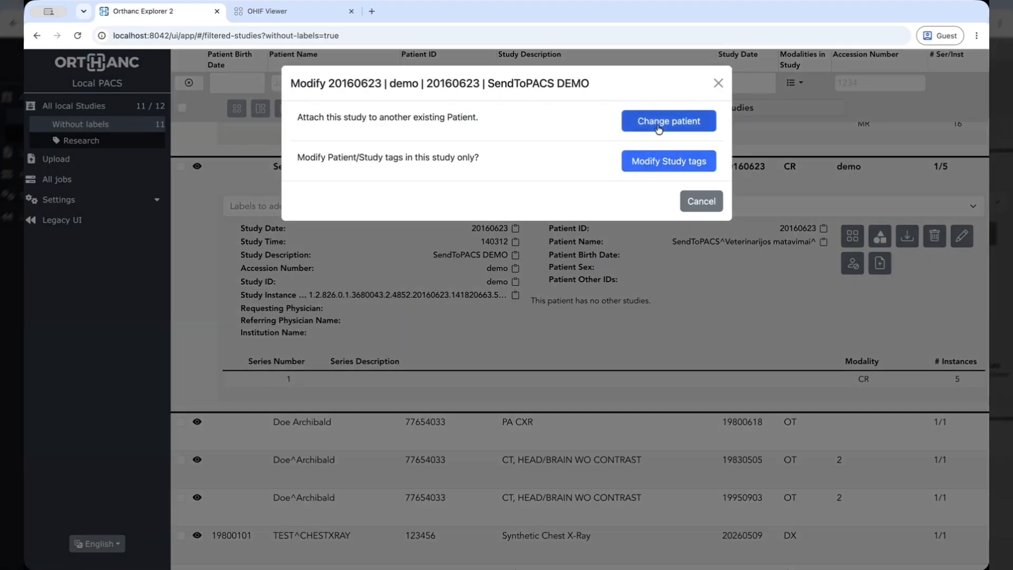
click(656, 123)
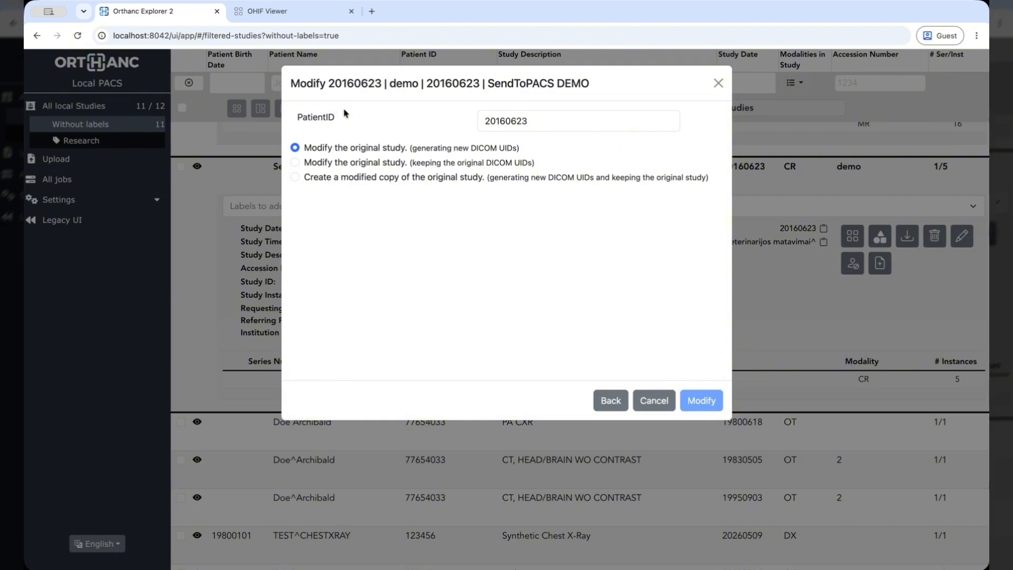
click(542, 118)
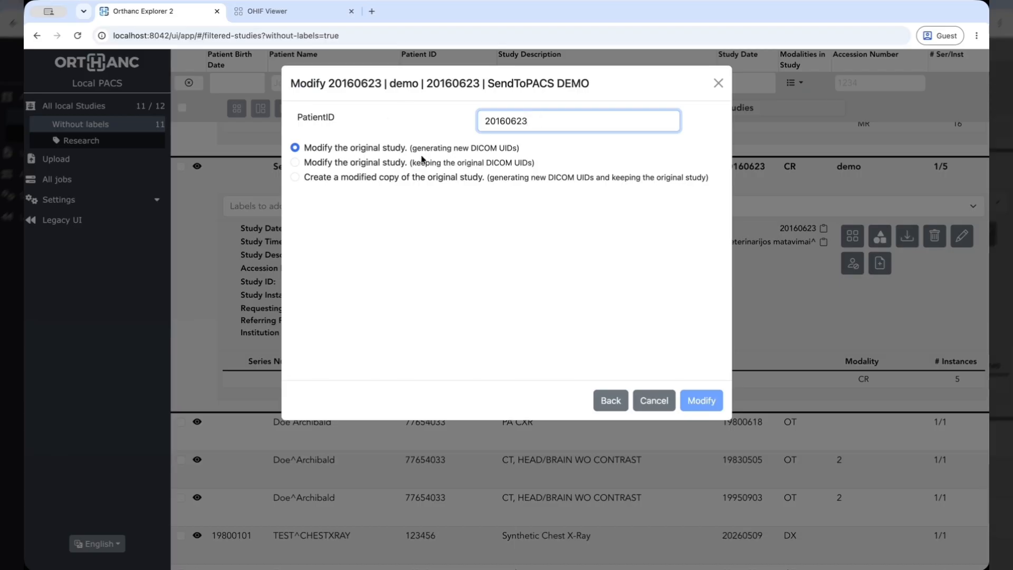
click(294, 162)
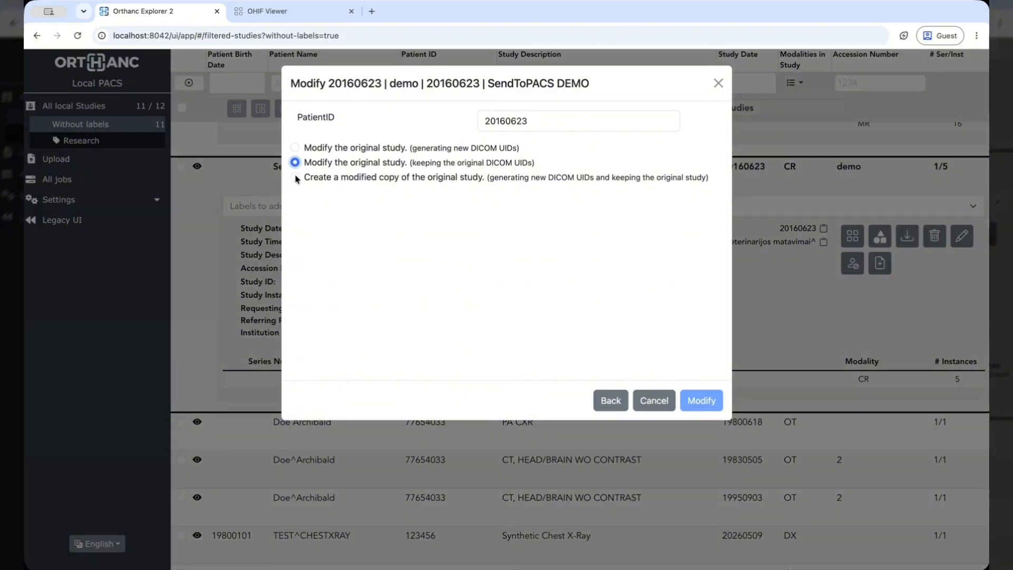
click(295, 178)
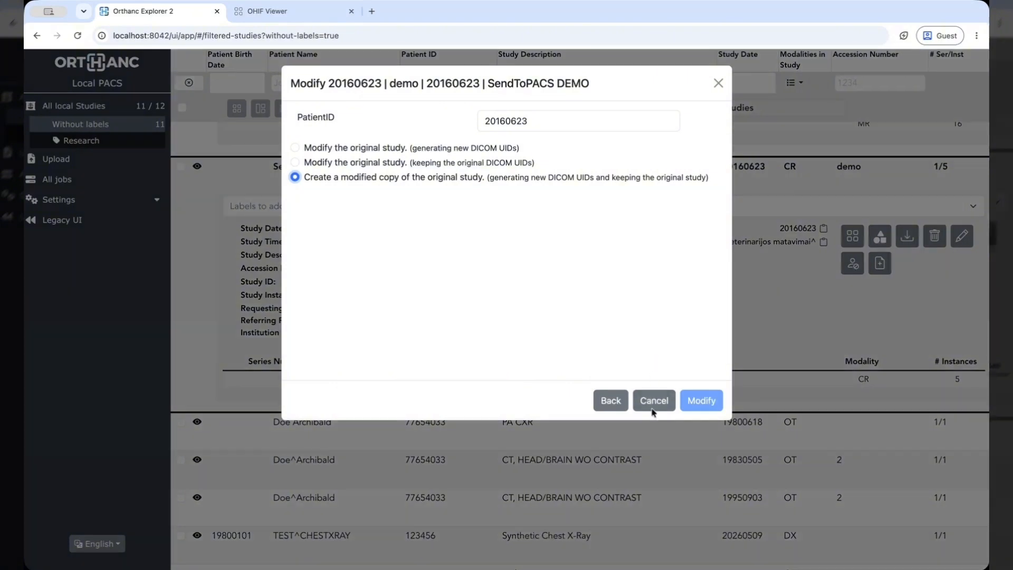
click(654, 401)
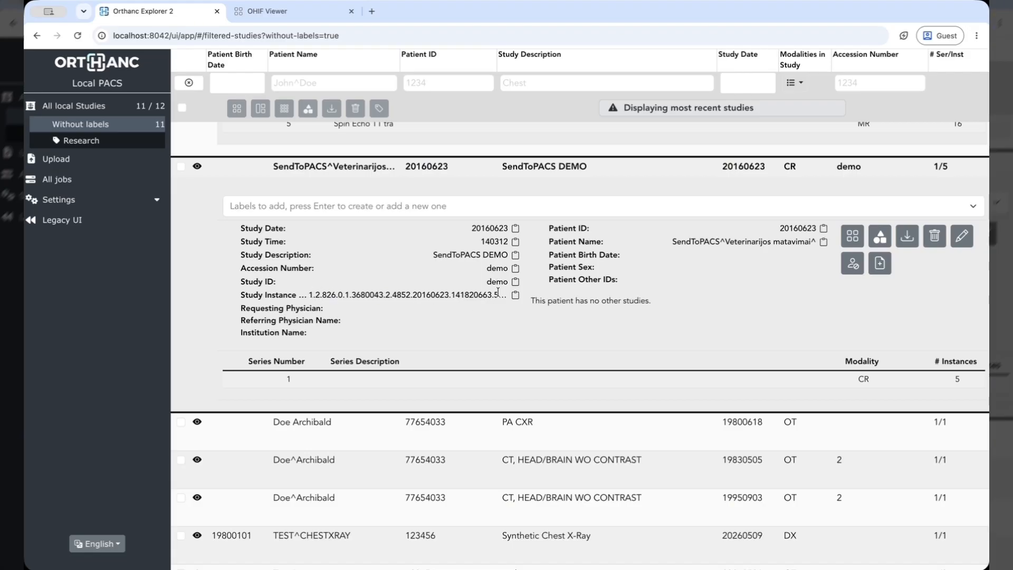
Examine the Study Instance UID of the SendToPACS DEMO study and the series and SOP instance UIDs of series 1
drag(497, 291, 308, 294)
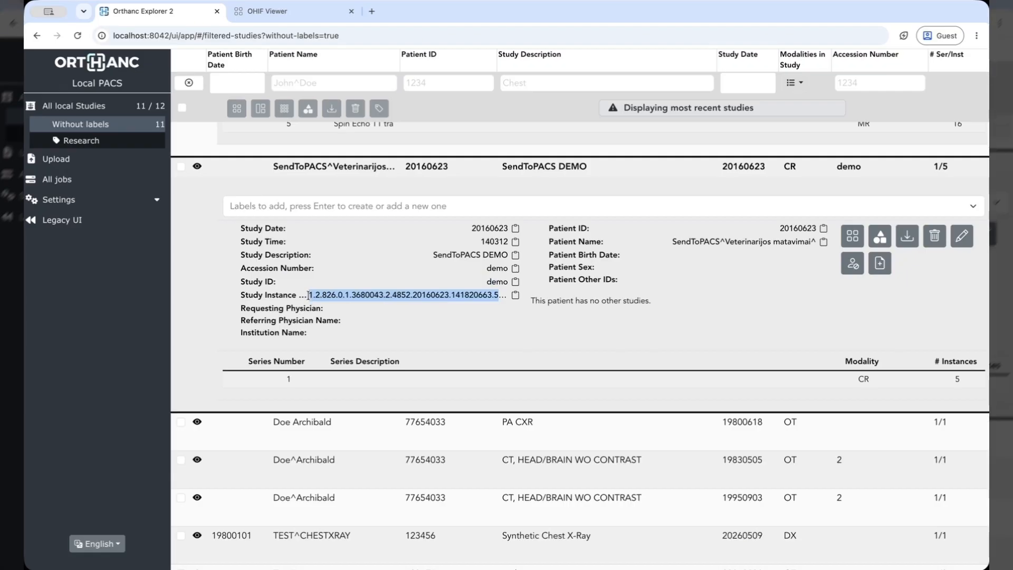
click(386, 376)
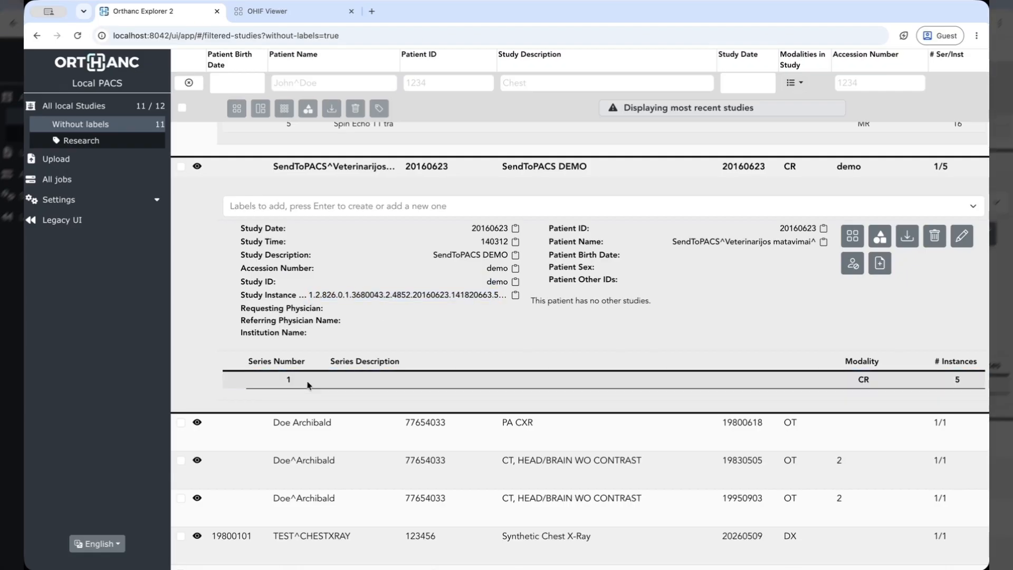
scroll(386, 373, down, 2)
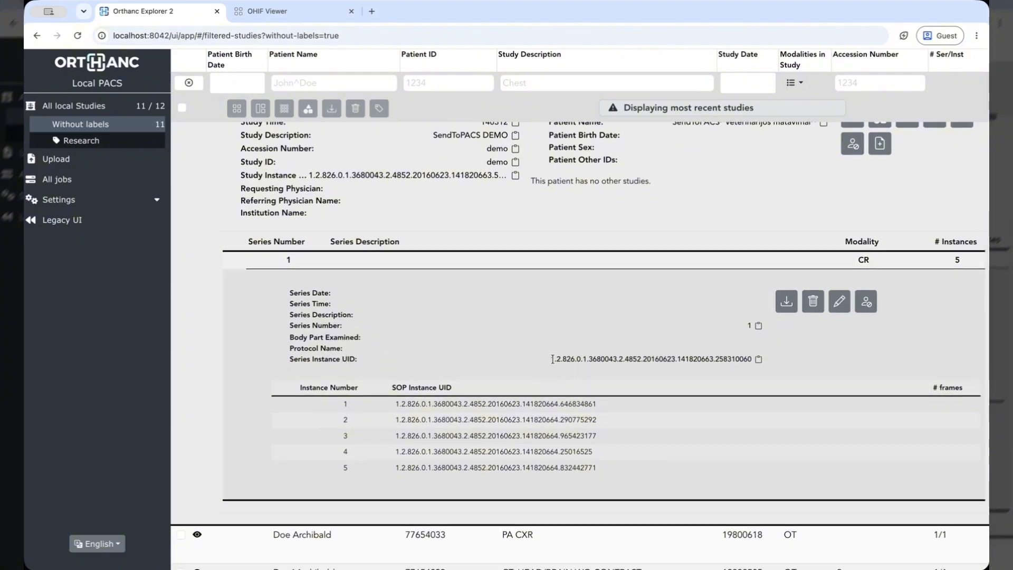
drag(550, 360, 584, 387)
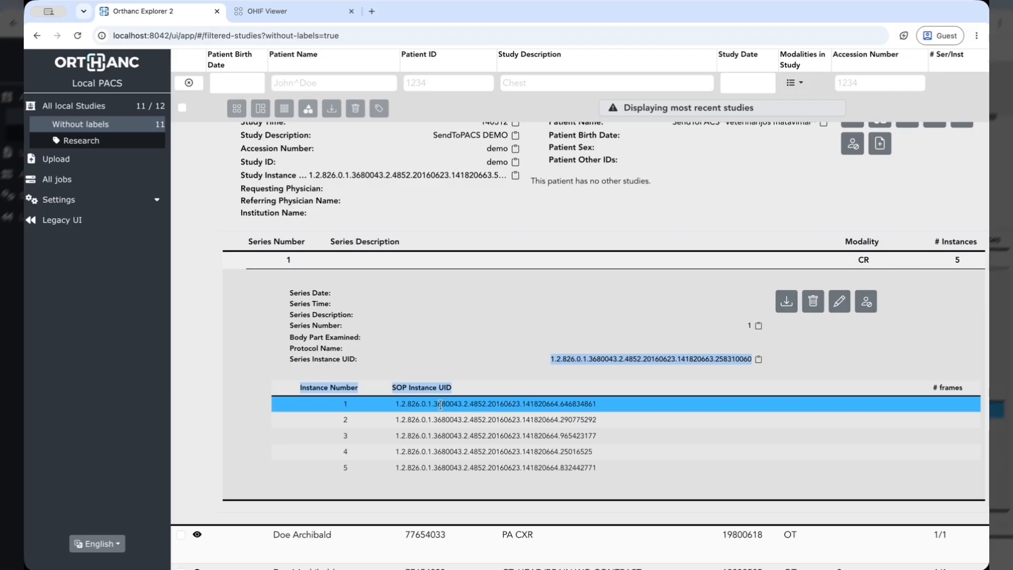
scroll(594, 317, up, 4)
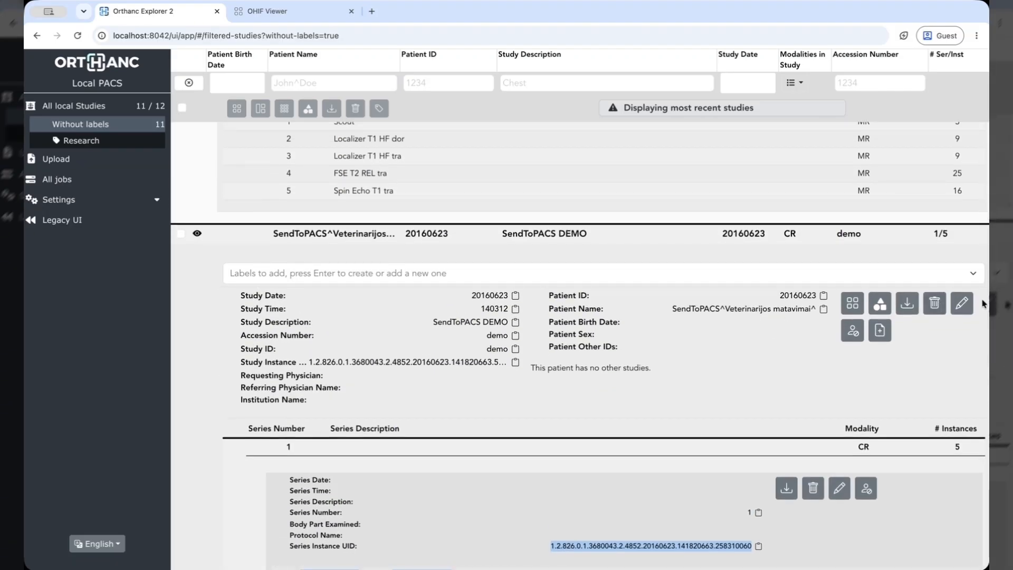
Try attaching the SendToPACS DEMO study to another patient by appending A to the PatientID and choosing to create a modified copy
click(961, 302)
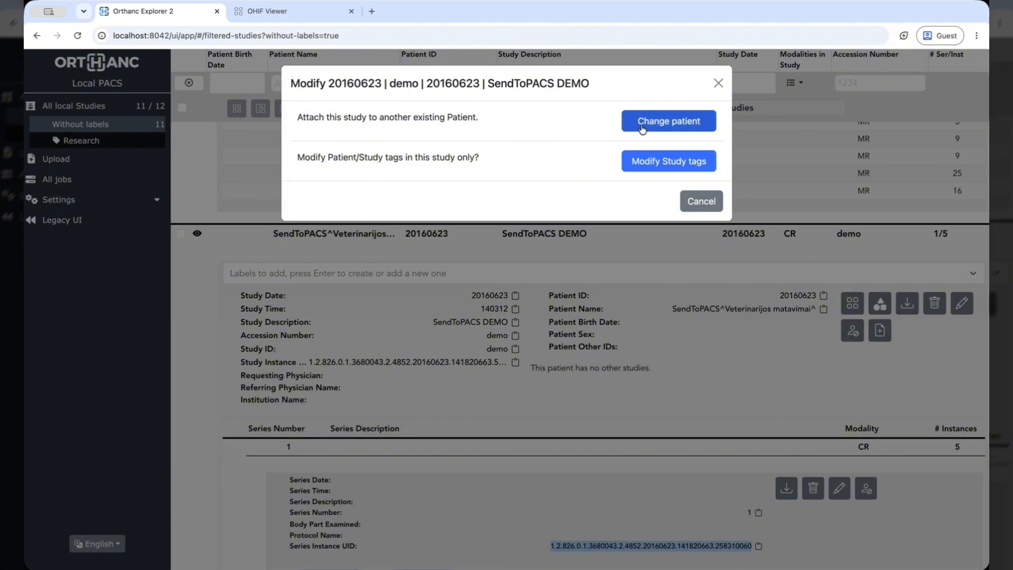
click(642, 126)
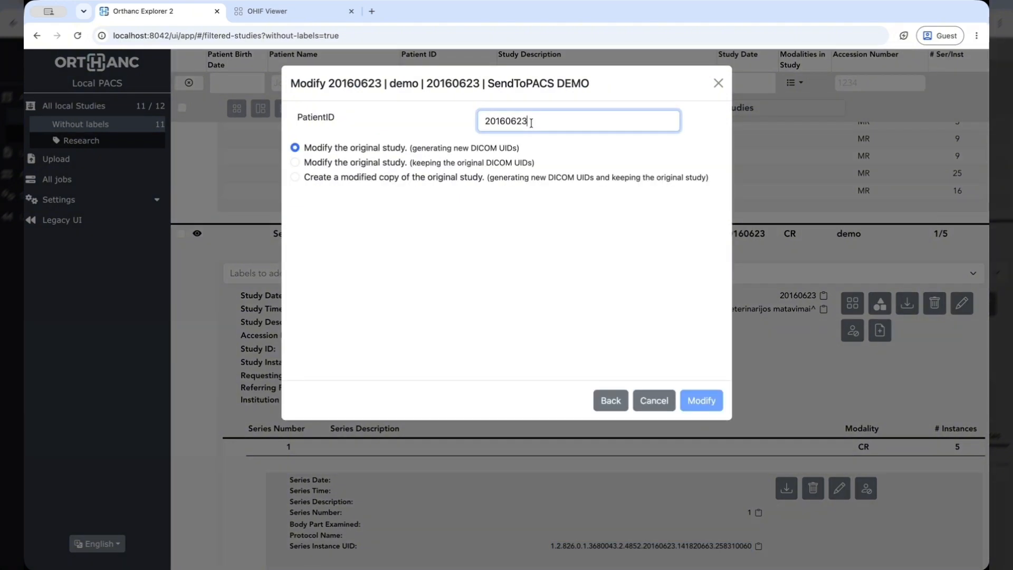
text(A)
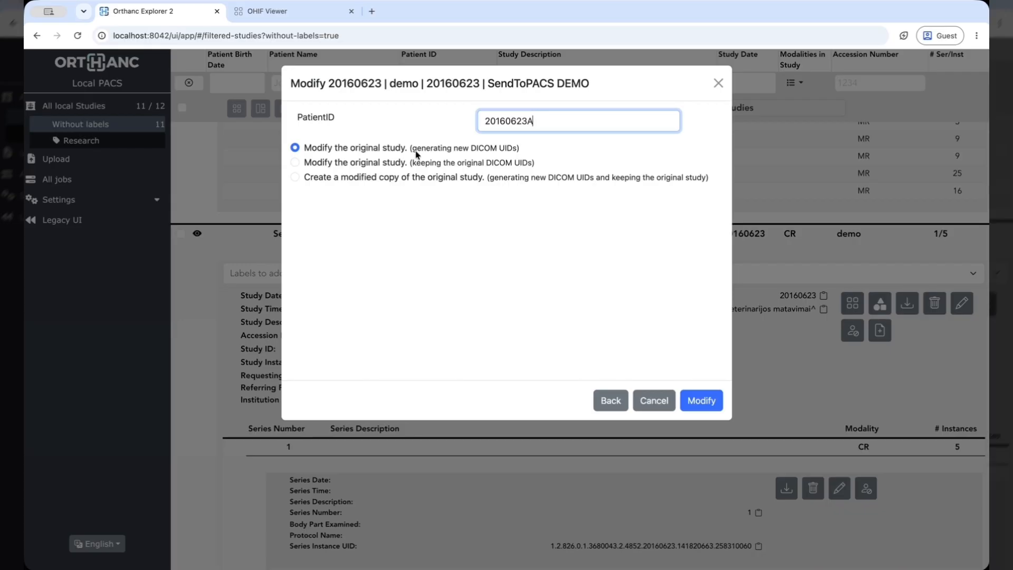
click(294, 163)
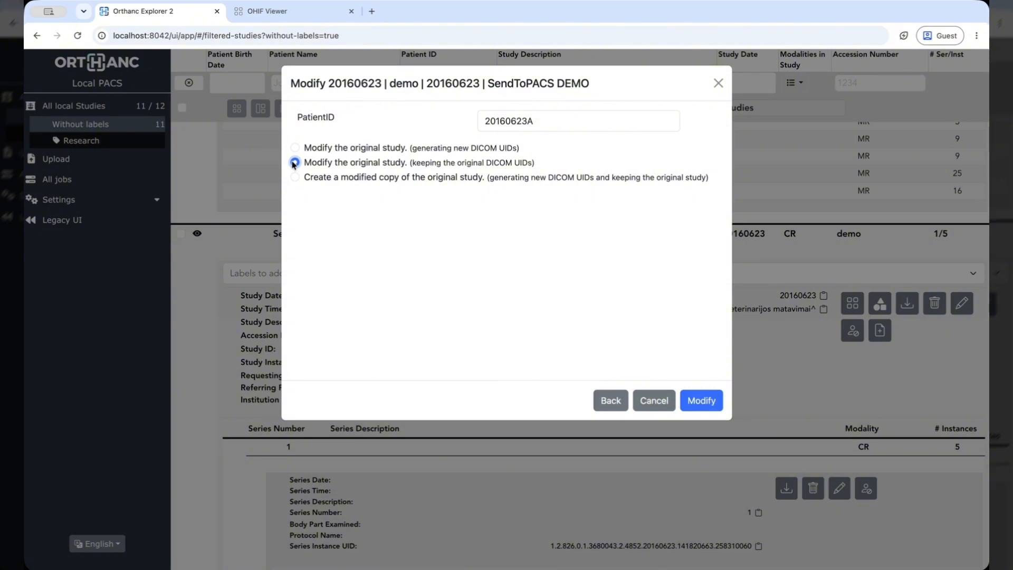
click(295, 178)
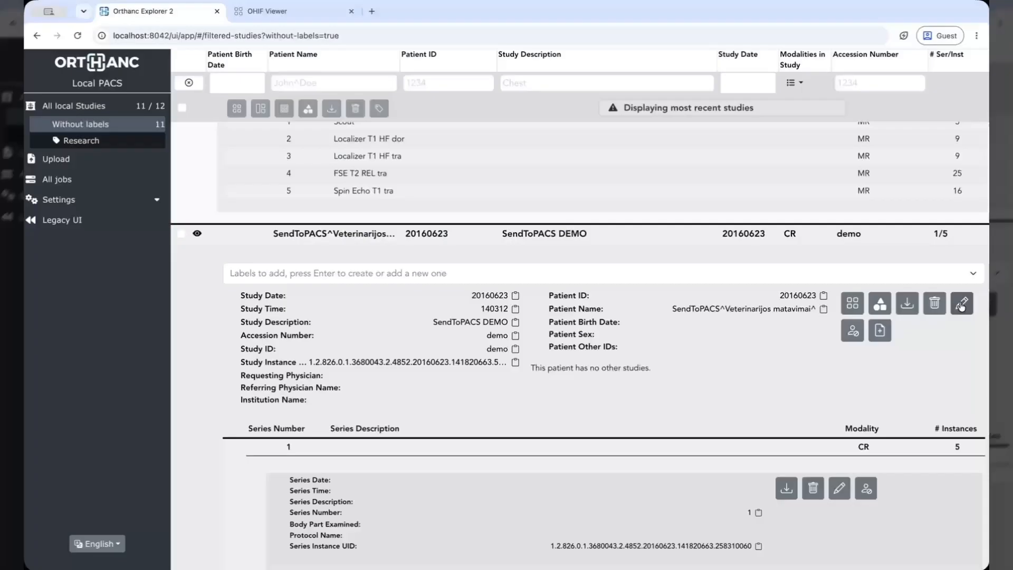
Review the Modify Study tags form for the SendToPACS DEMO study, then cancel it
click(961, 303)
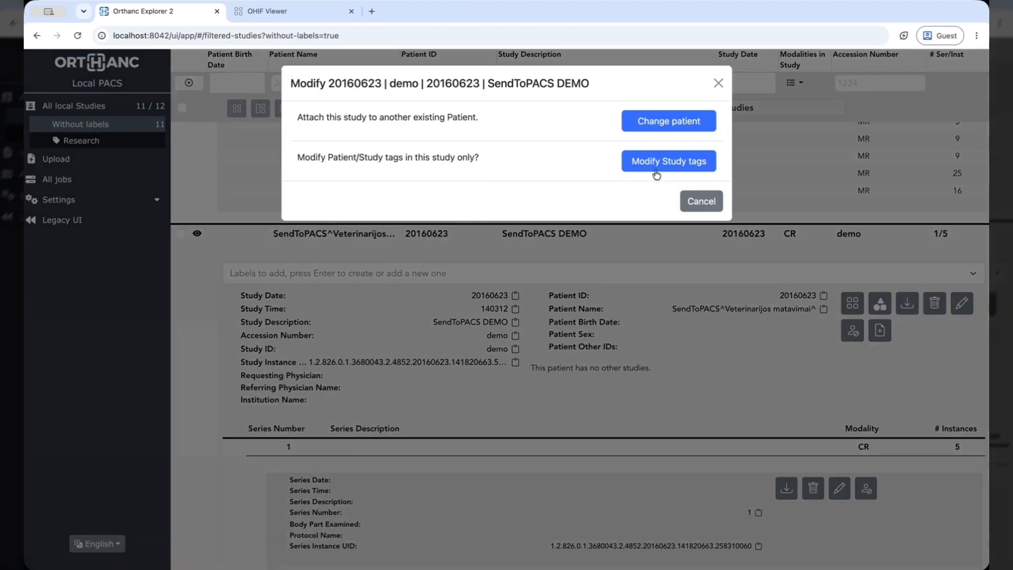
click(654, 166)
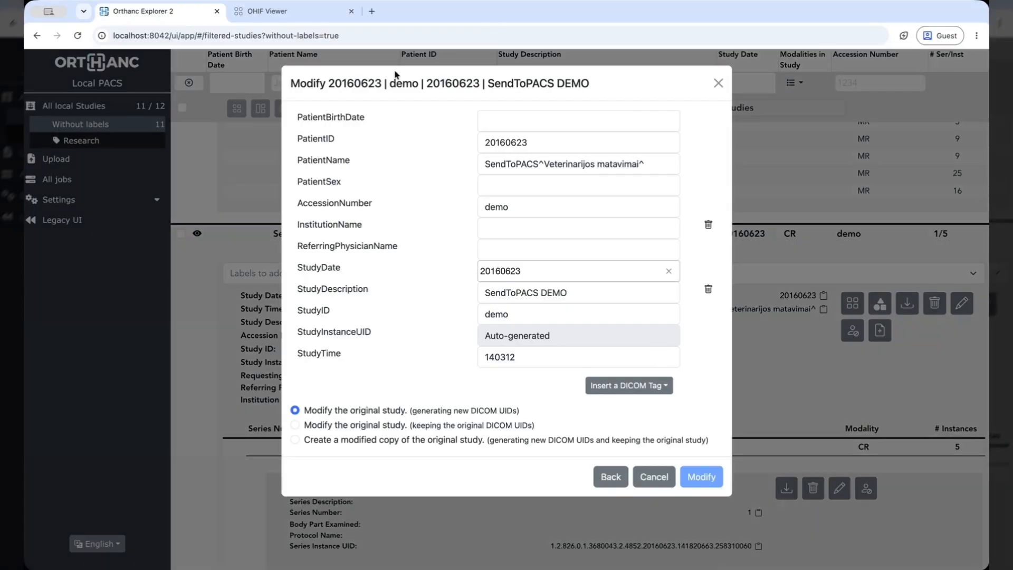
click(656, 479)
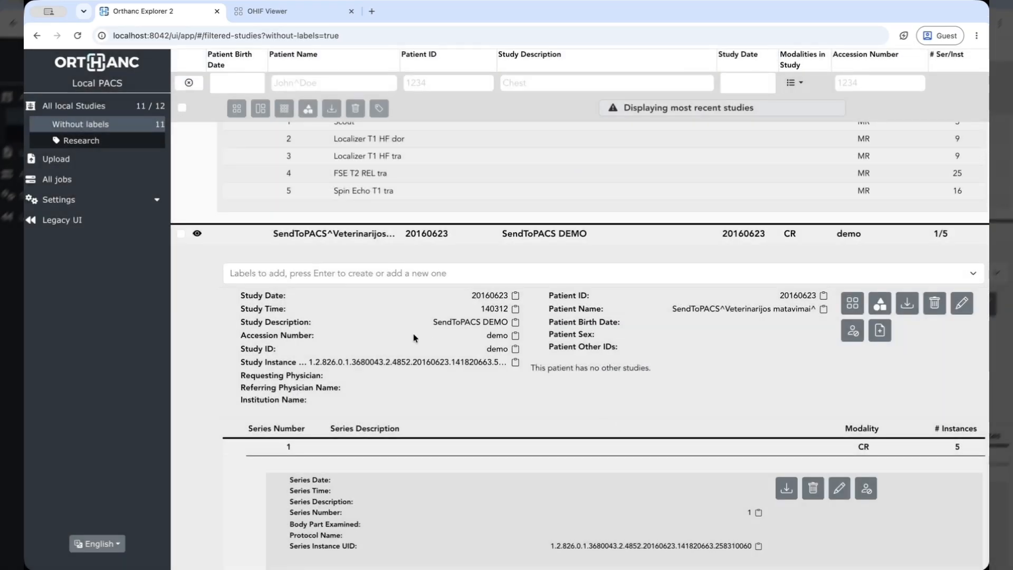
Examine the SendToPACS DEMO study details and the DICOM tags of instance 1 in series 1, including StudyDate and StudyTime
scroll(413, 337, down, 2)
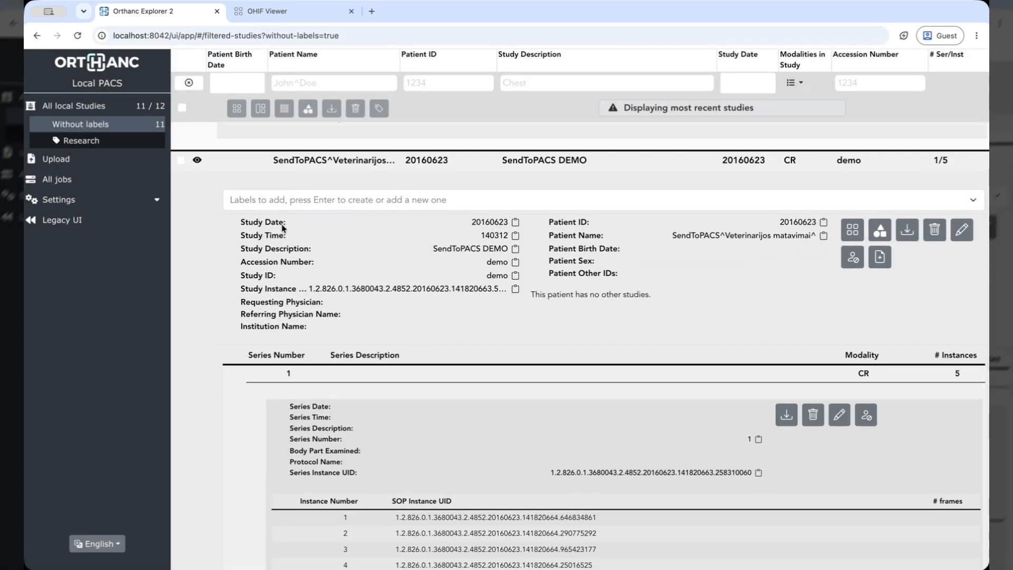
drag(241, 221, 312, 301)
scroll(312, 300, down, 3)
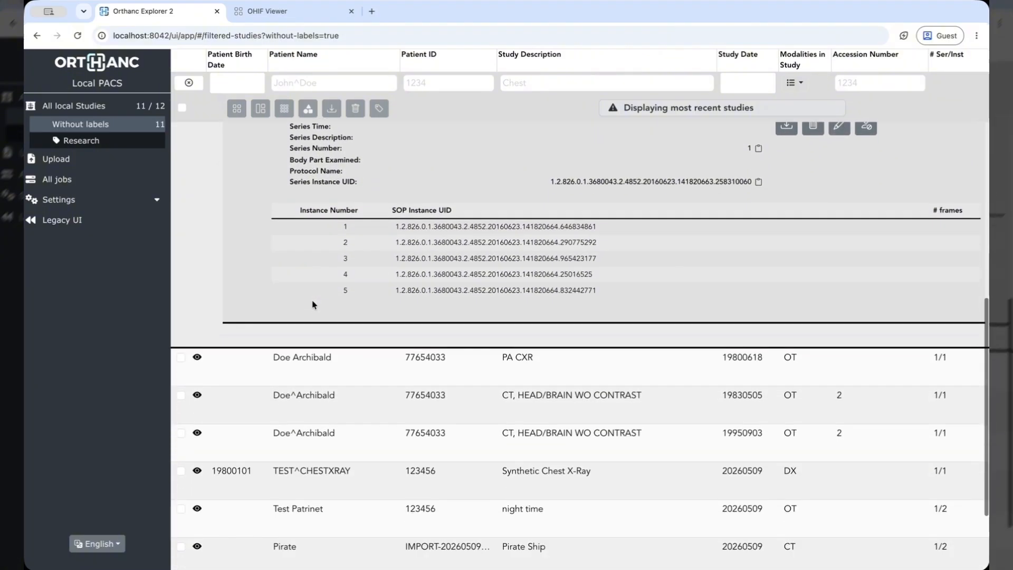
click(393, 212)
scroll(396, 307, down, 2)
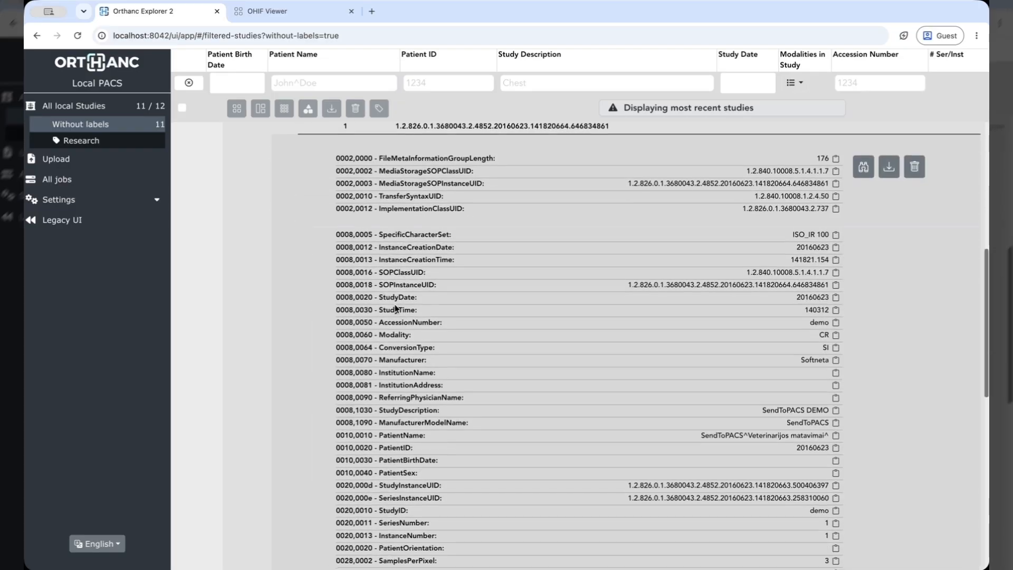
scroll(394, 304, down, 1)
scroll(394, 305, down, 1)
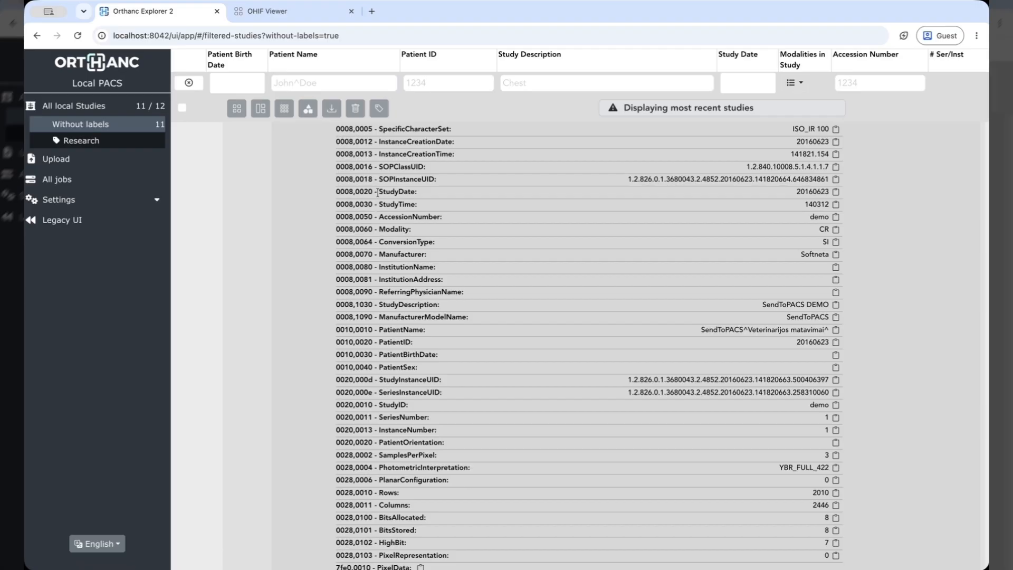
drag(379, 191, 424, 208)
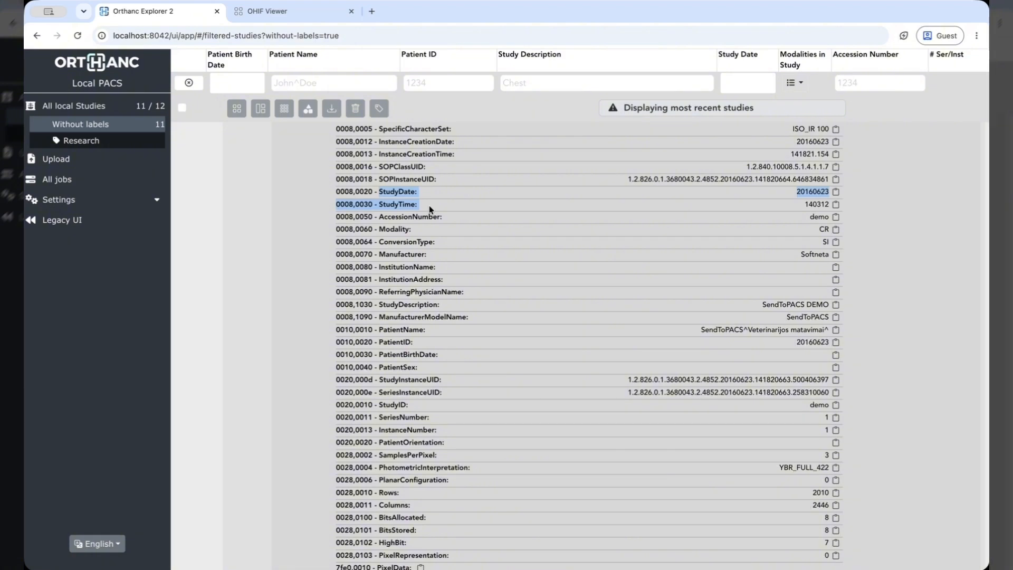
Review the insertable DICOM tags and the three modification modes in the Modify Study tags form for the SendToPACS DEMO study
scroll(429, 209, up, 15)
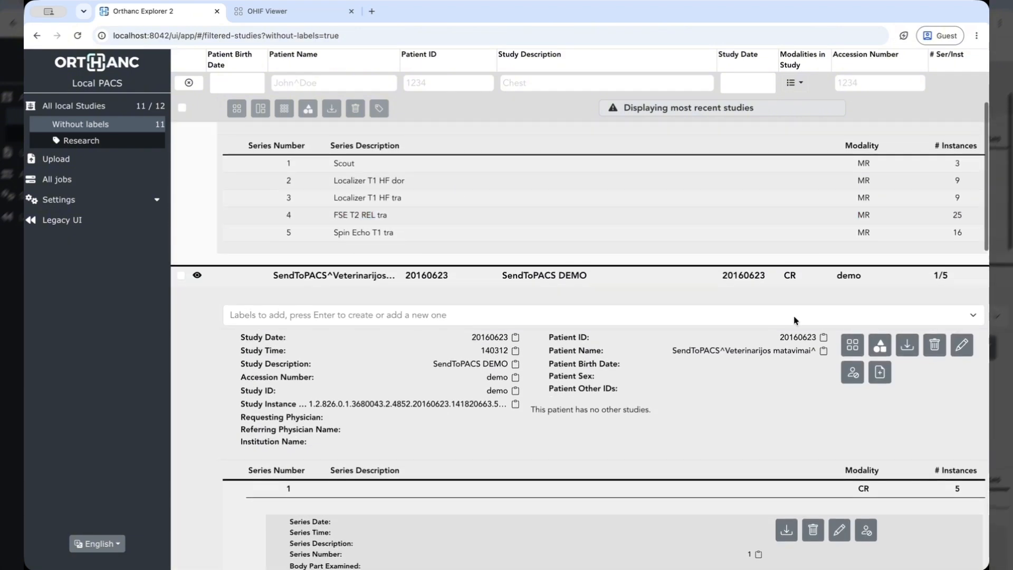
click(969, 341)
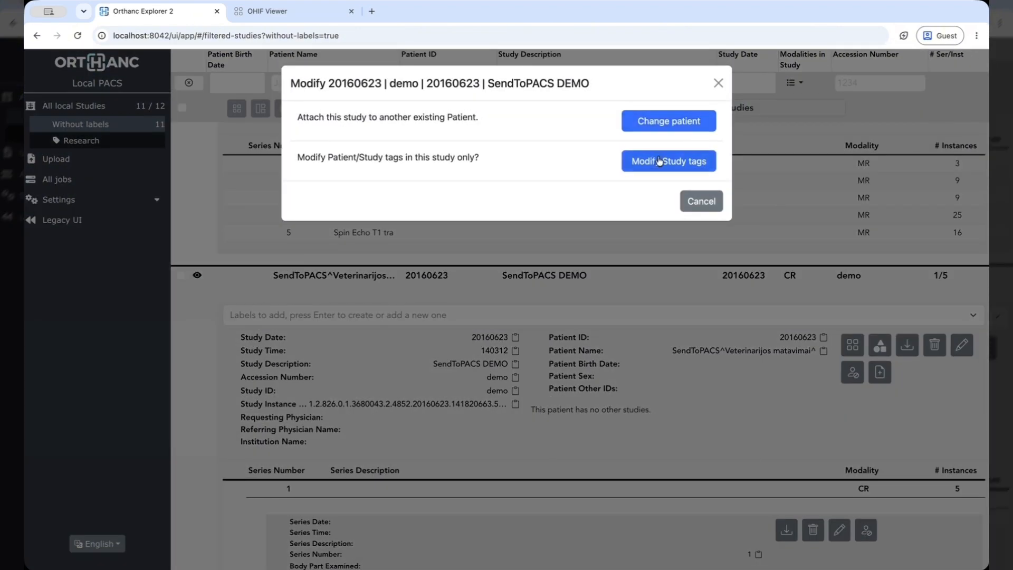
click(658, 160)
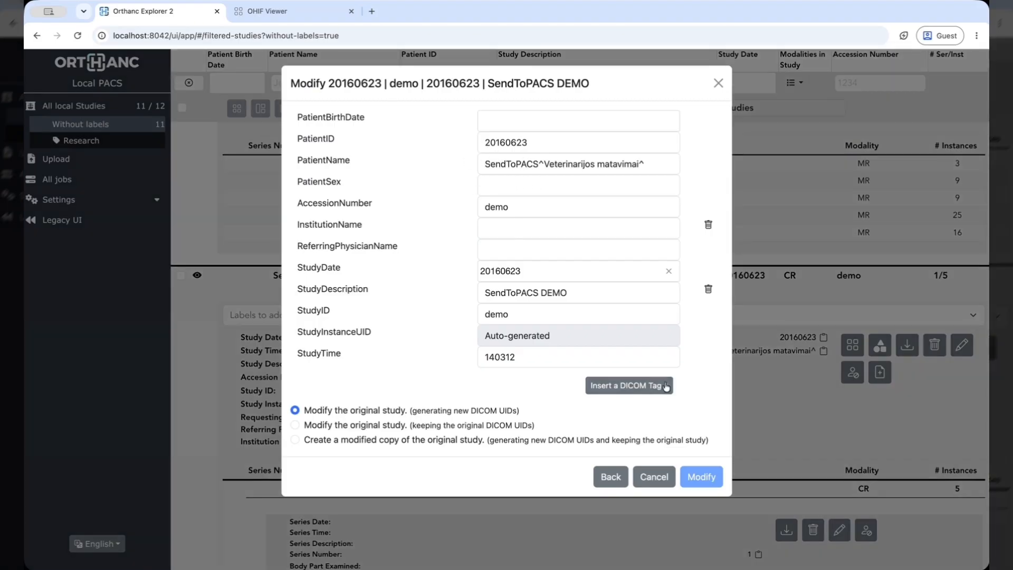
click(663, 386)
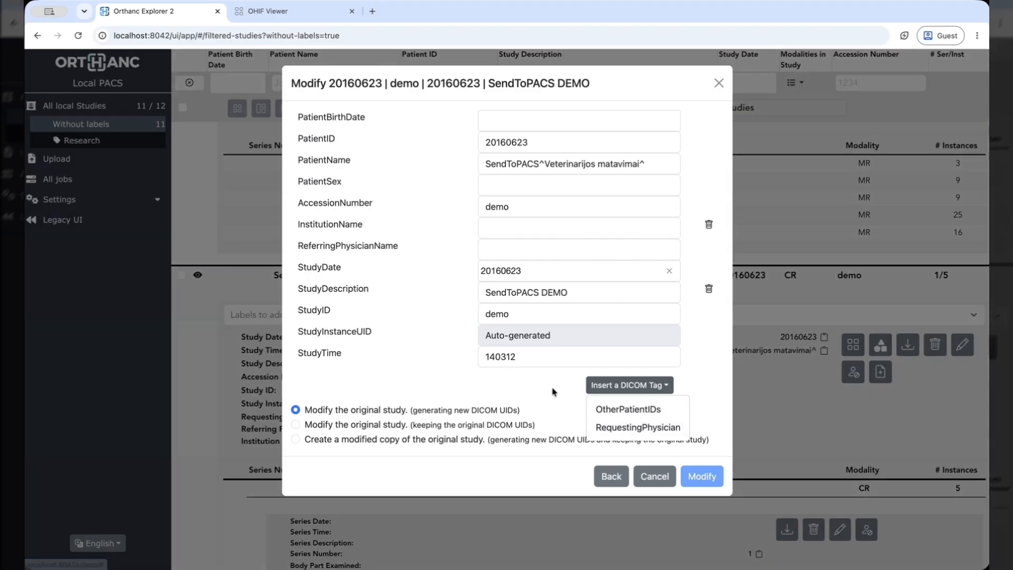
click(552, 392)
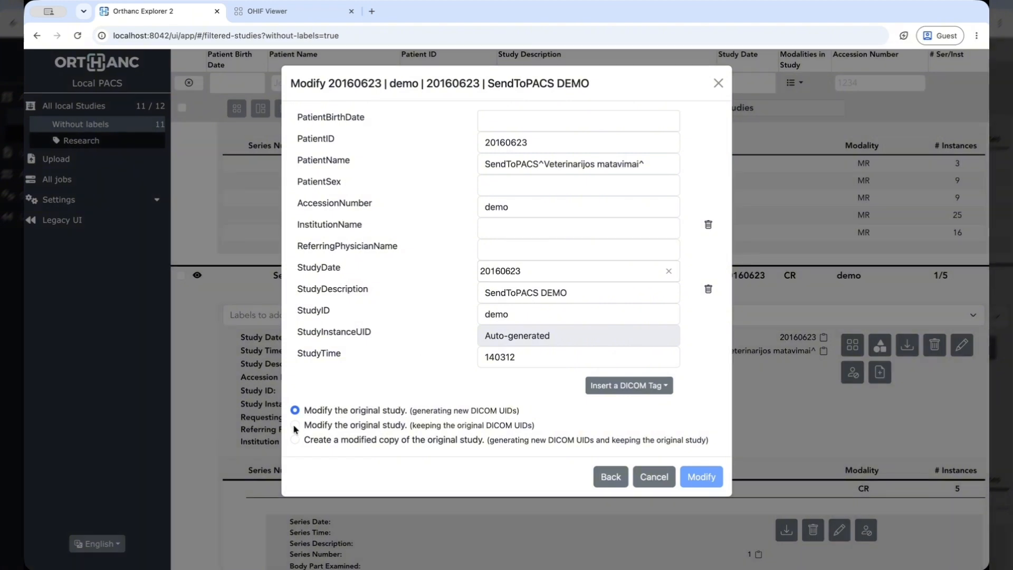
click(295, 425)
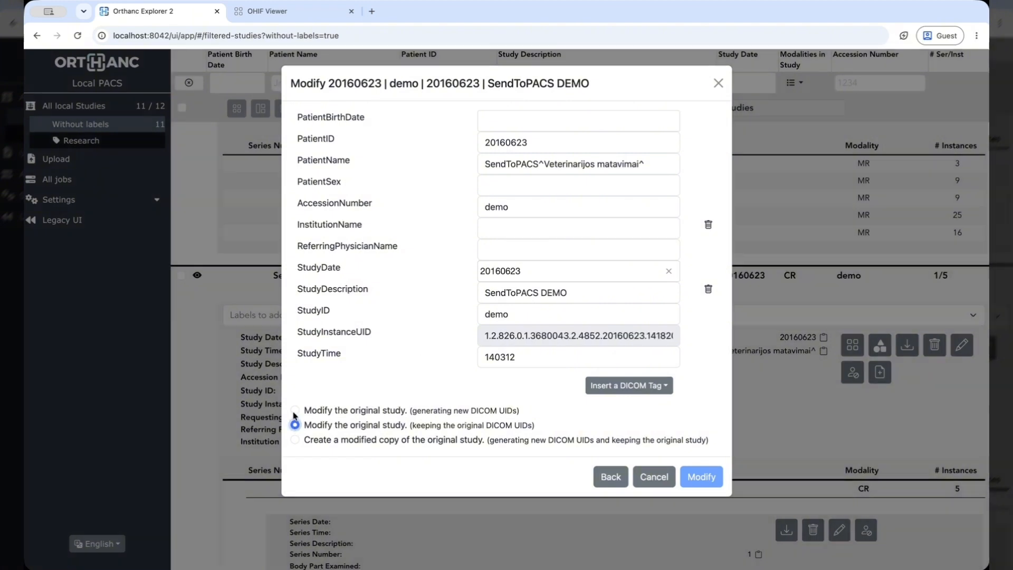
click(294, 411)
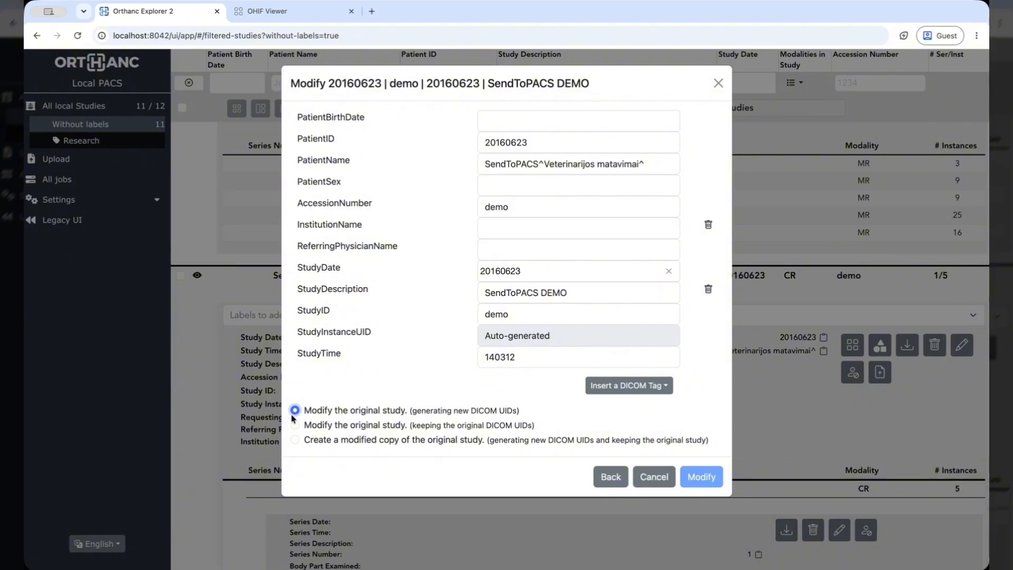
click(295, 425)
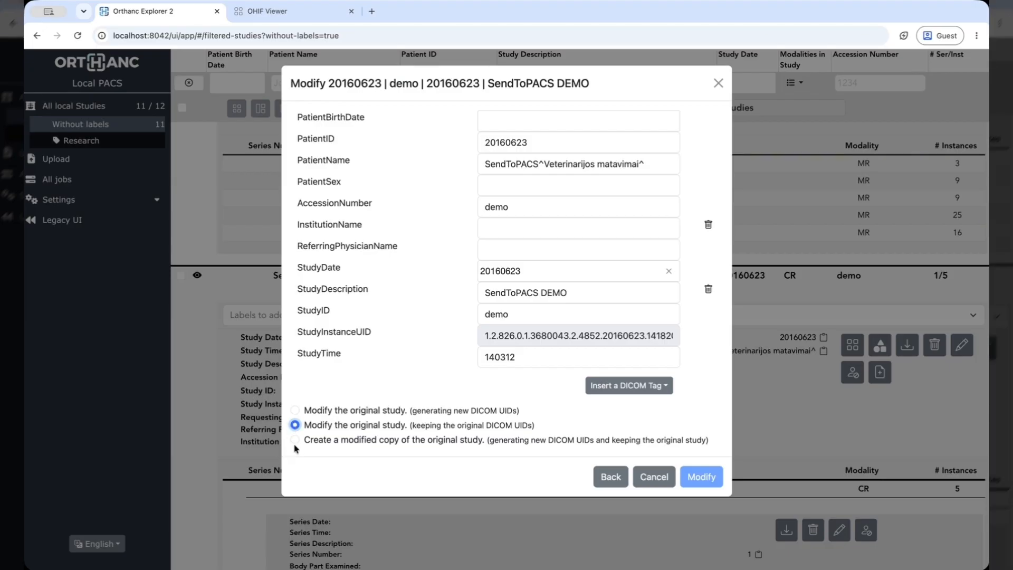
click(295, 440)
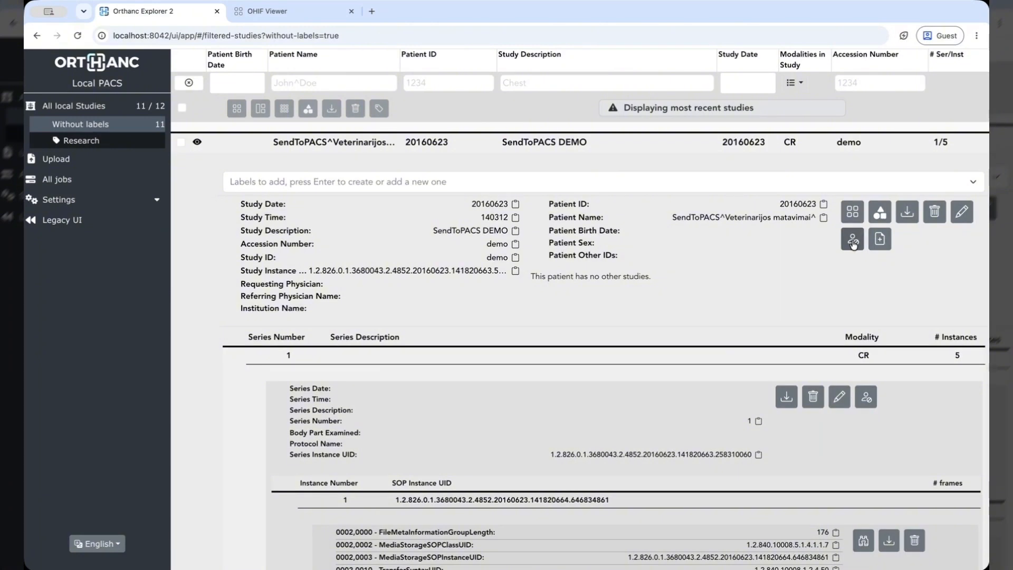
Review the PatientID and StudyDescription replacement fields in the Anonymize form for the SendToPACS DEMO study
click(852, 241)
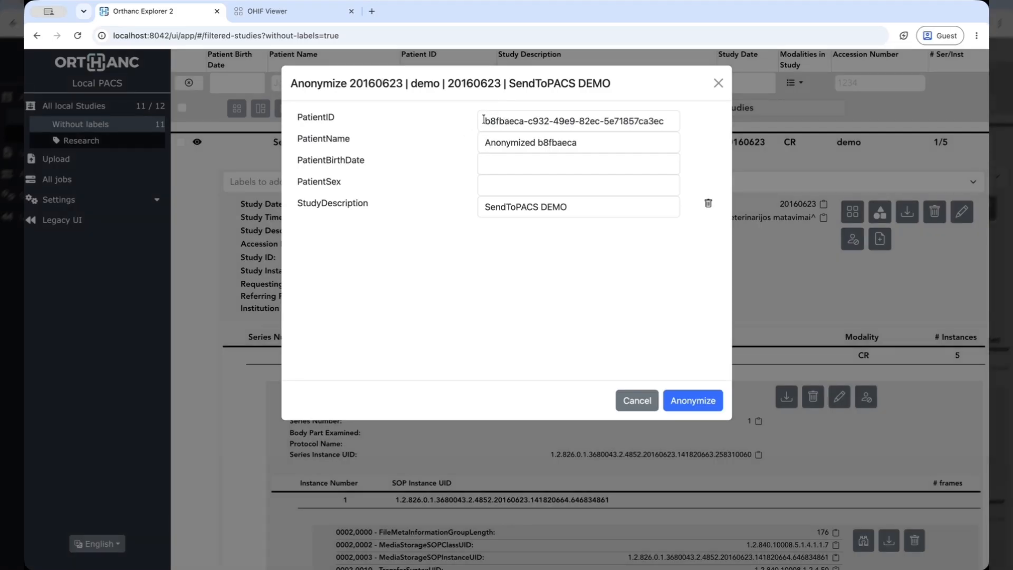
drag(483, 120, 652, 133)
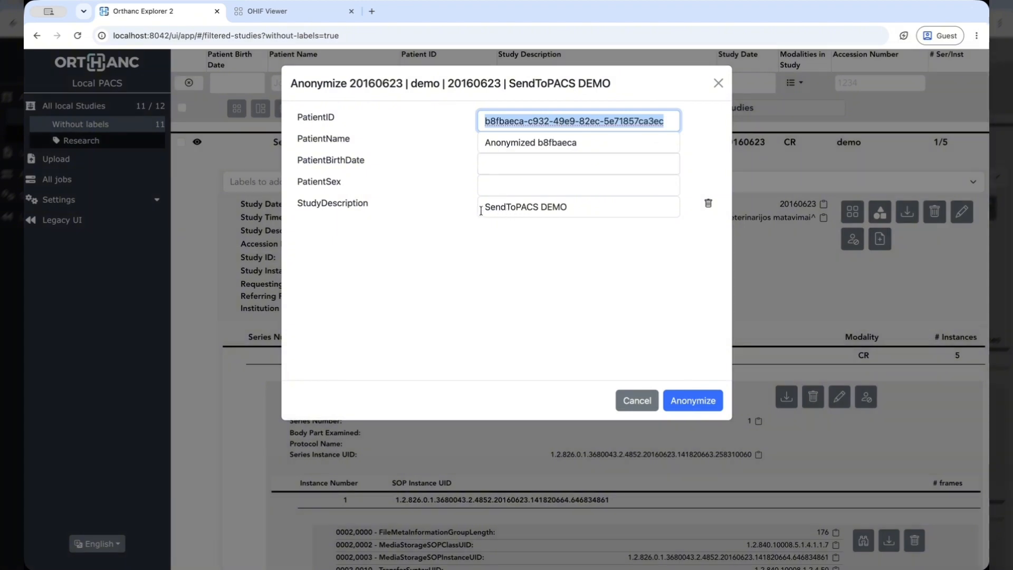
drag(481, 210, 602, 324)
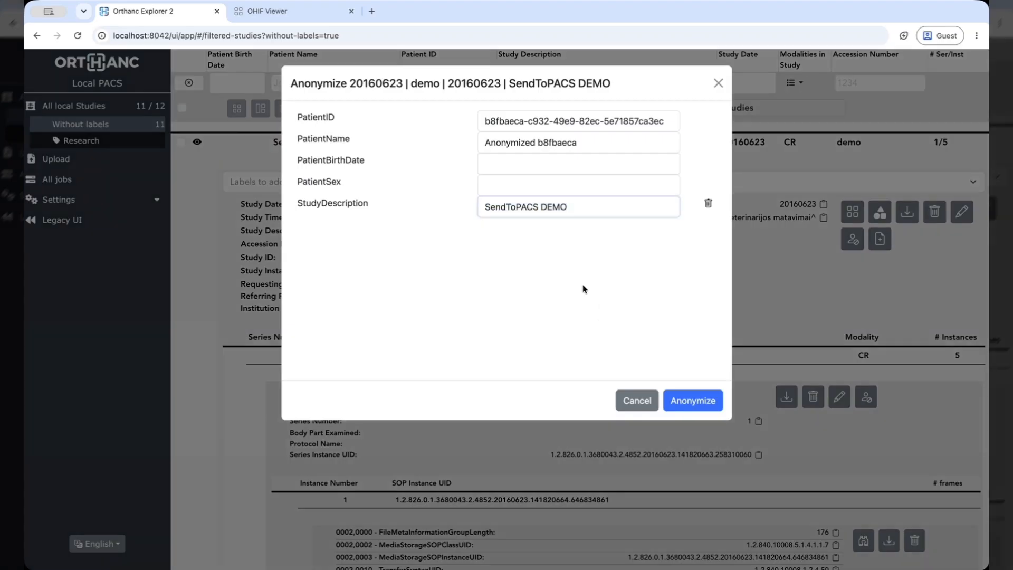
click(583, 288)
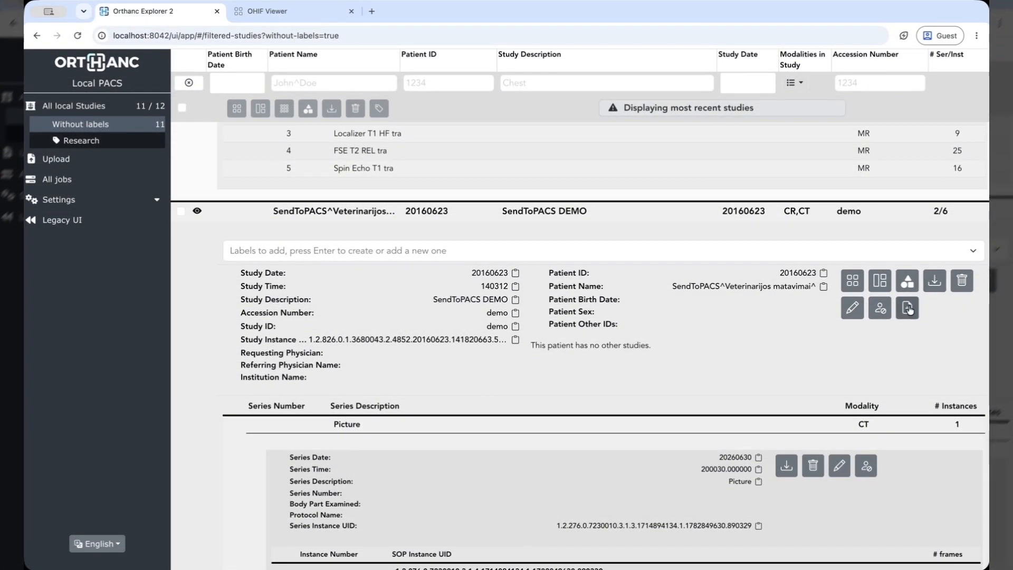
Start adding a new series to the SendToPACS DEMO study using the image file Screenshot 2026-06-20 at 3.22.01 PM.png from the Desktop
click(908, 310)
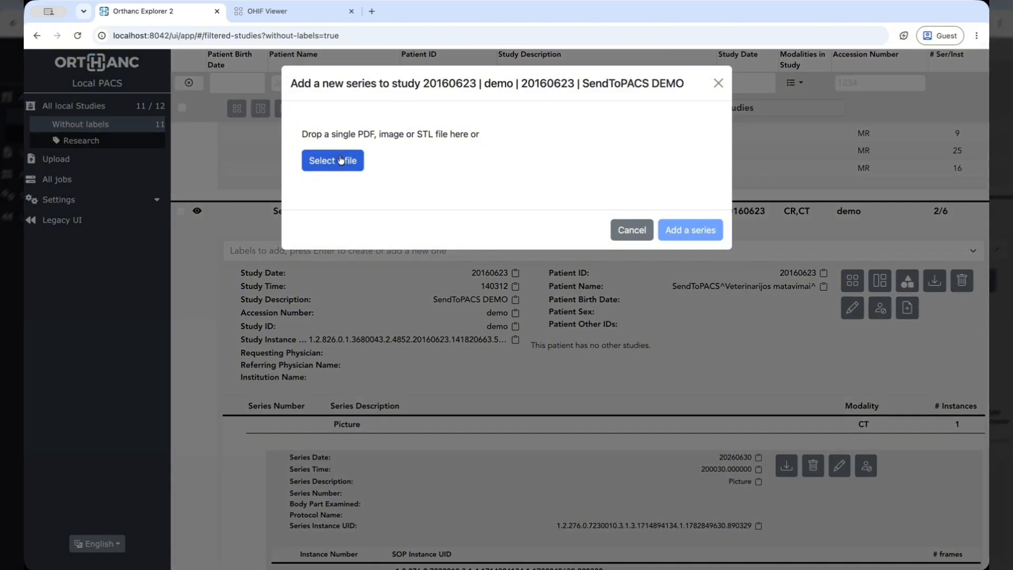
click(333, 161)
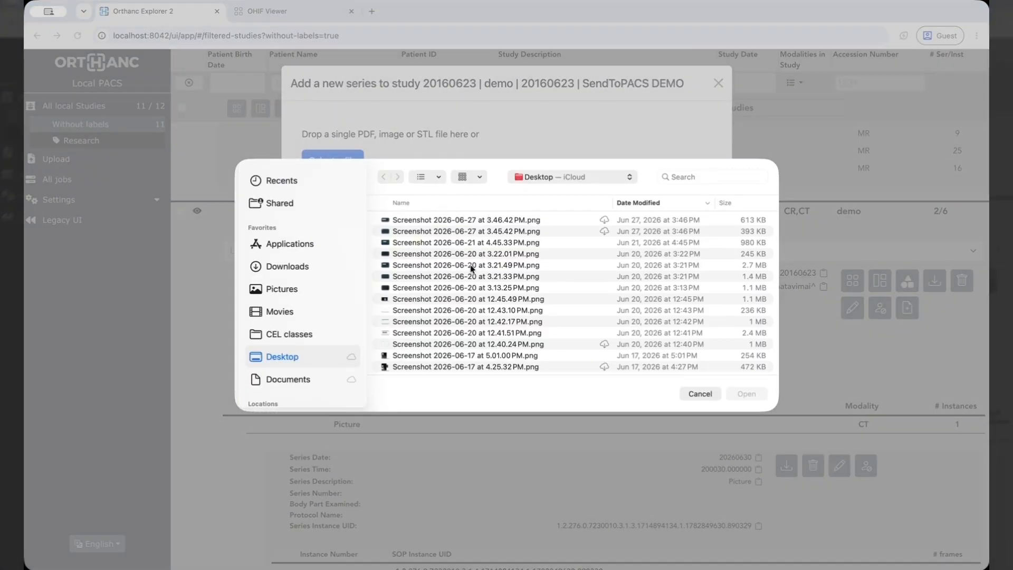
click(437, 254)
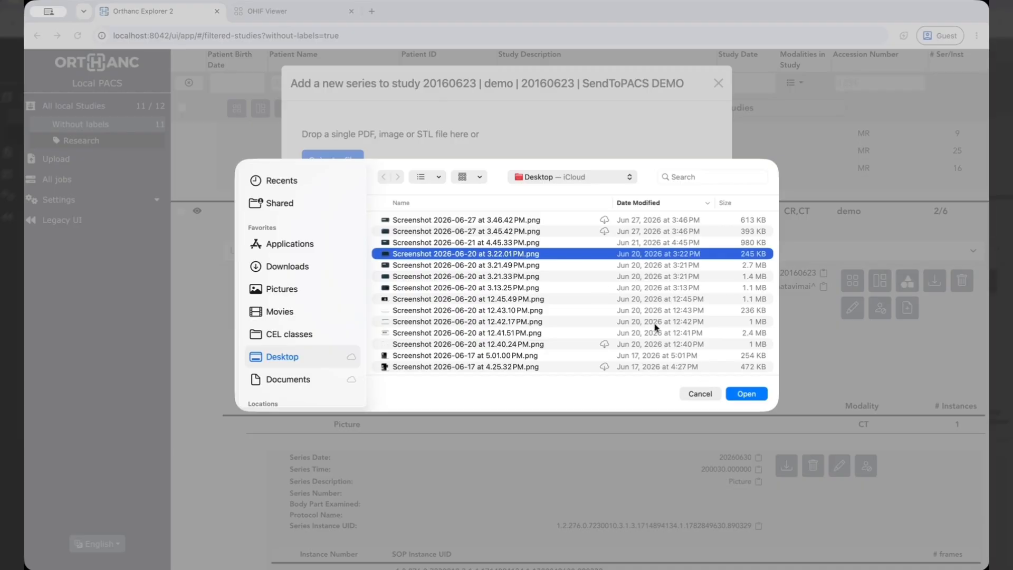
click(760, 395)
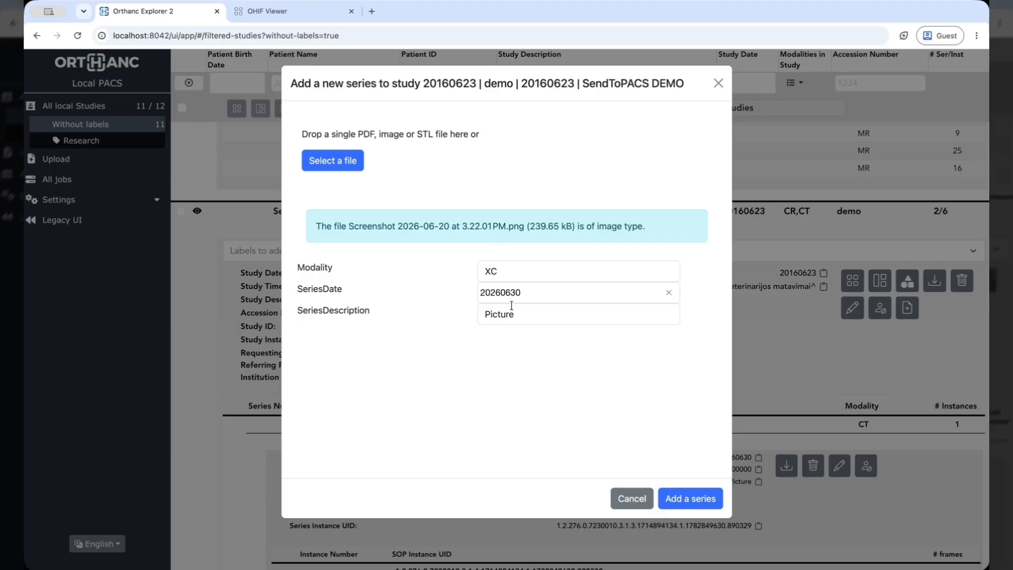
Set the new series' modality to US and add the series to the study
click(501, 274)
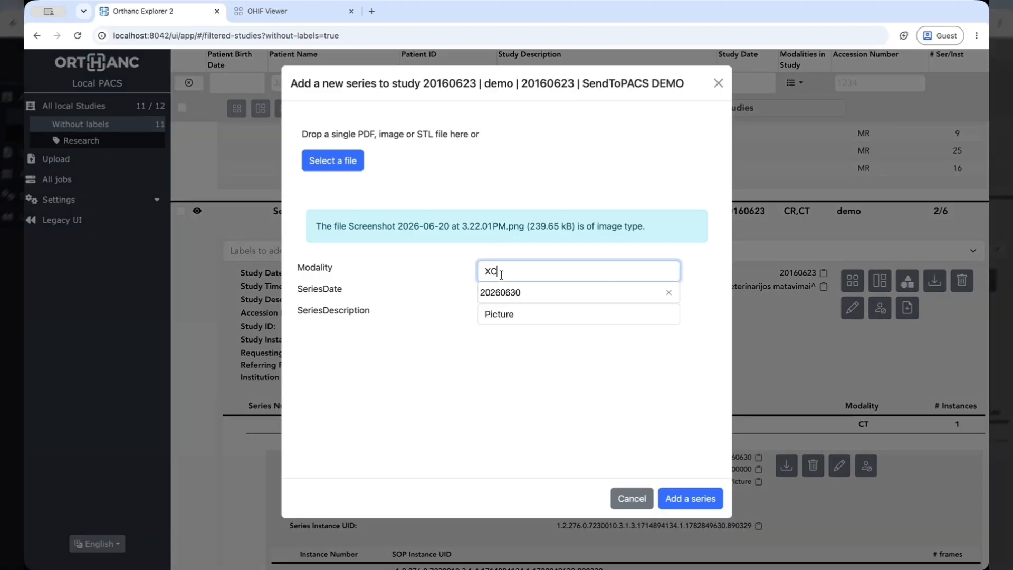
key(BackSpace)
key(BackSpace)
text(US)
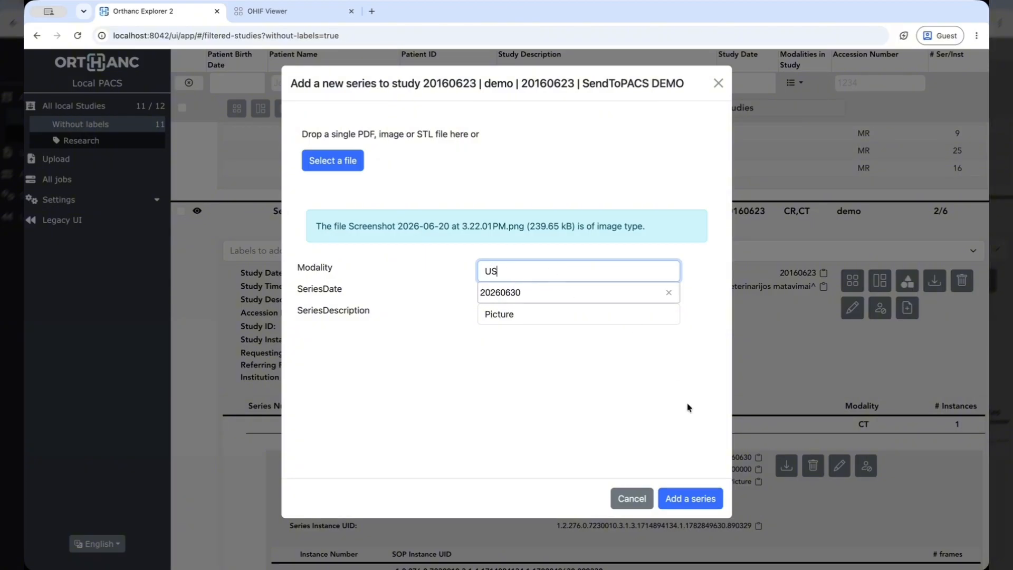
click(695, 500)
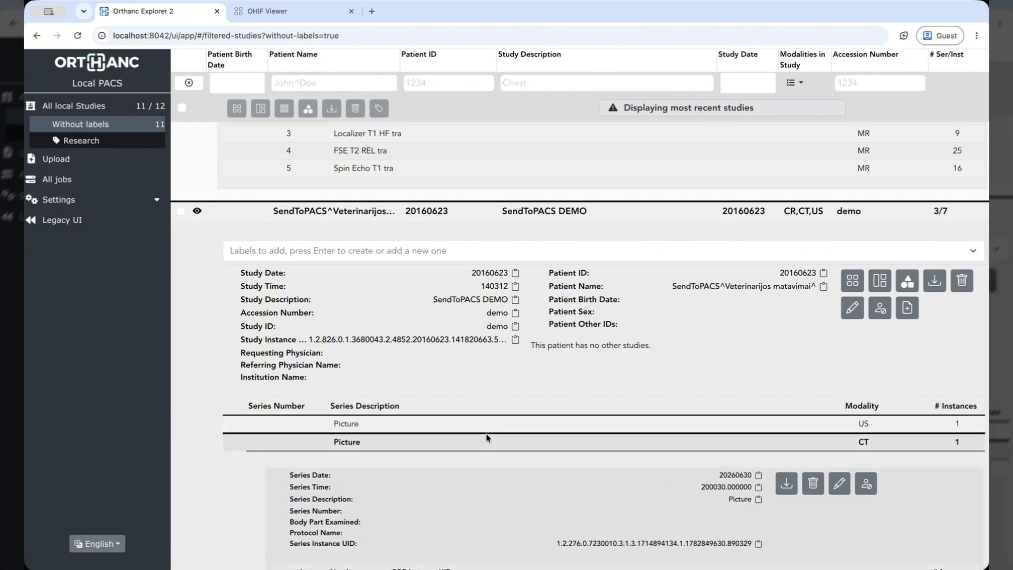
Expand the new US Picture series and examine the DICOM tags of its single instance
click(716, 434)
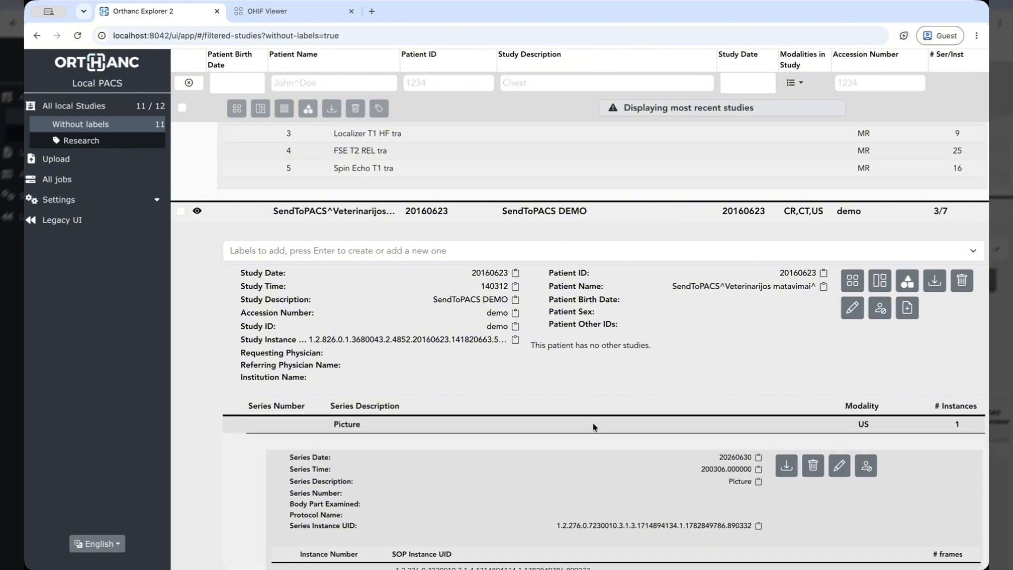
scroll(551, 437, down, 2)
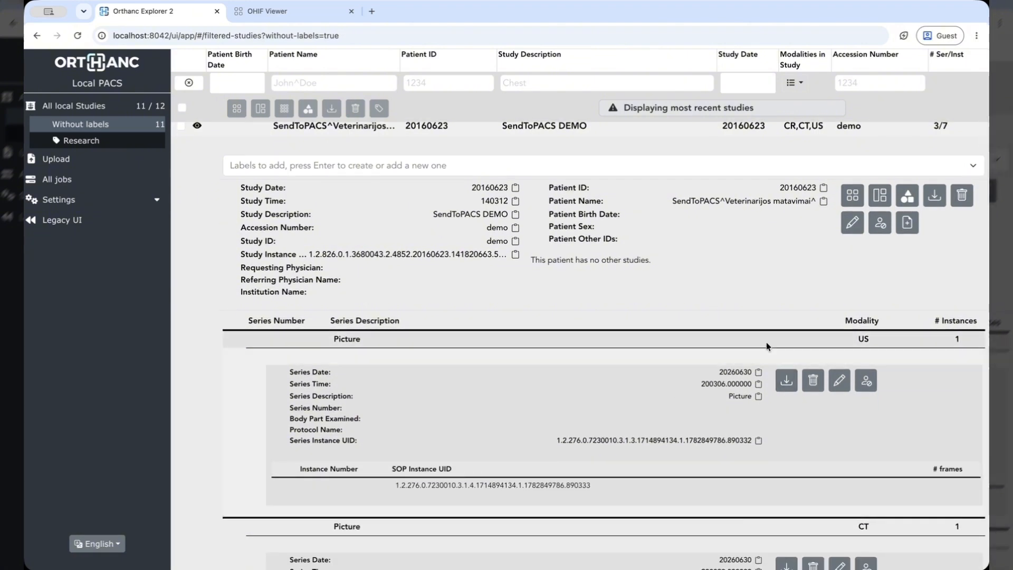
scroll(682, 366, down, 2)
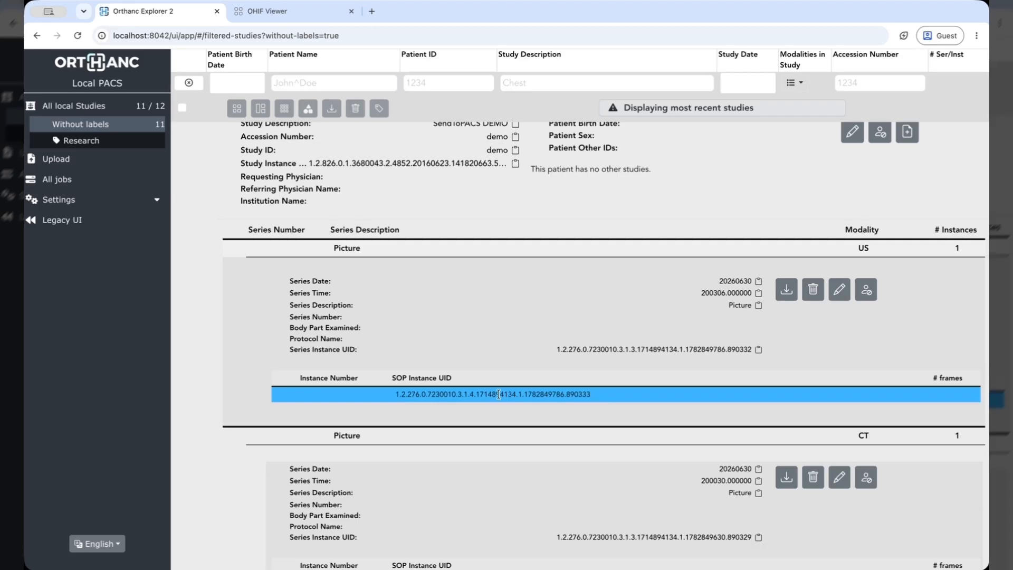
click(499, 394)
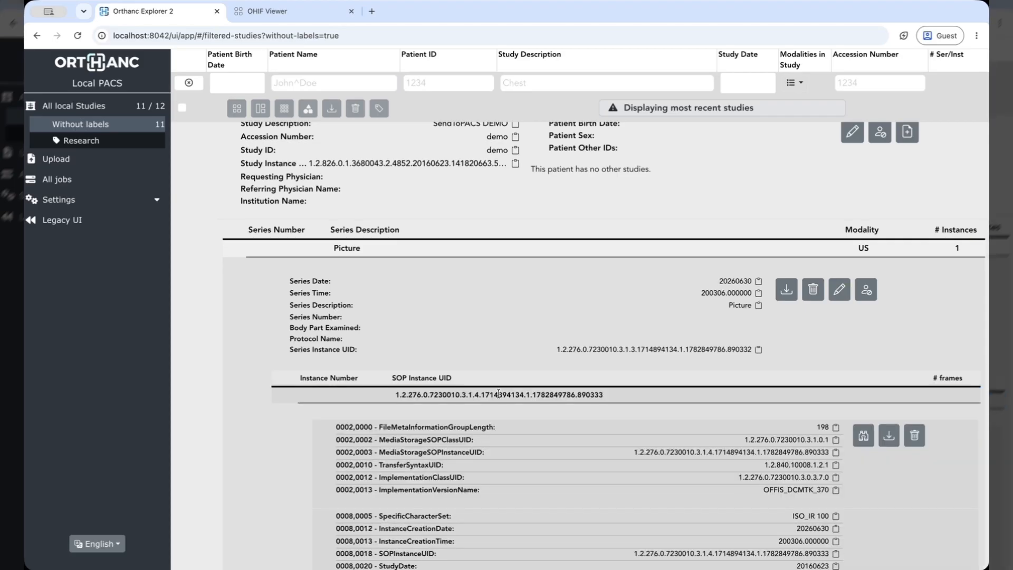
scroll(499, 394, down, 1)
scroll(498, 395, down, 6)
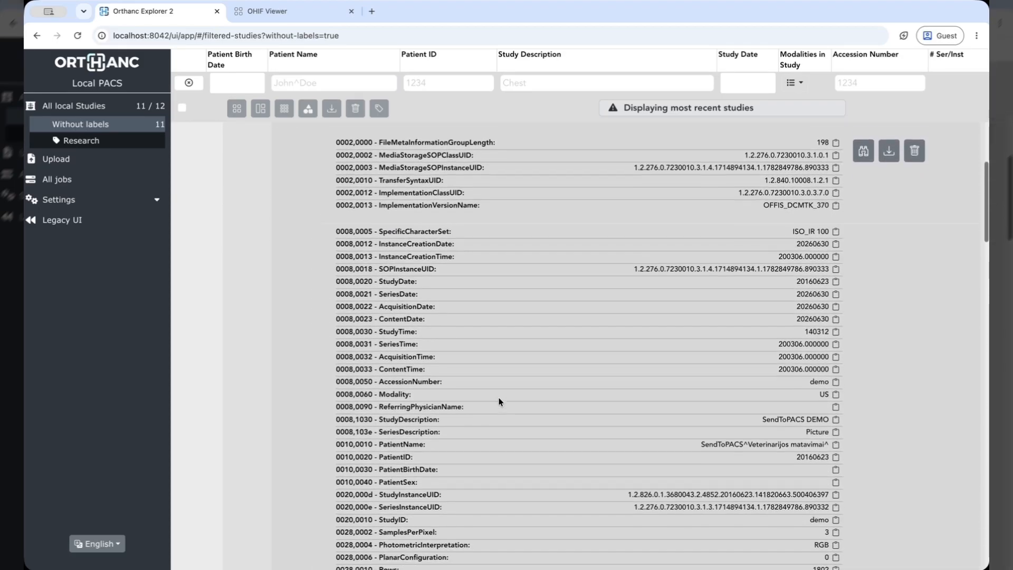
scroll(499, 400, down, 2)
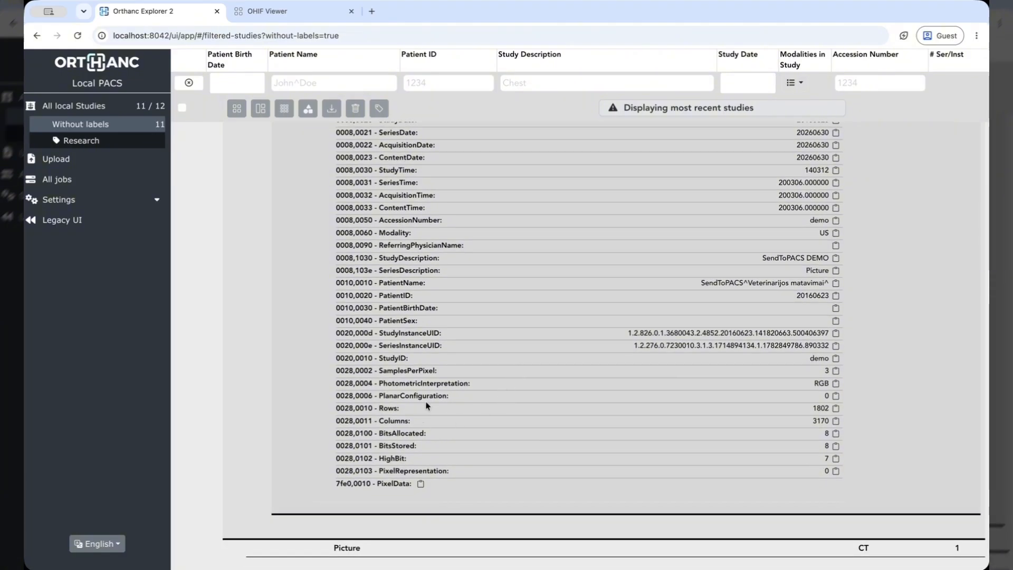
scroll(425, 417, up, 7)
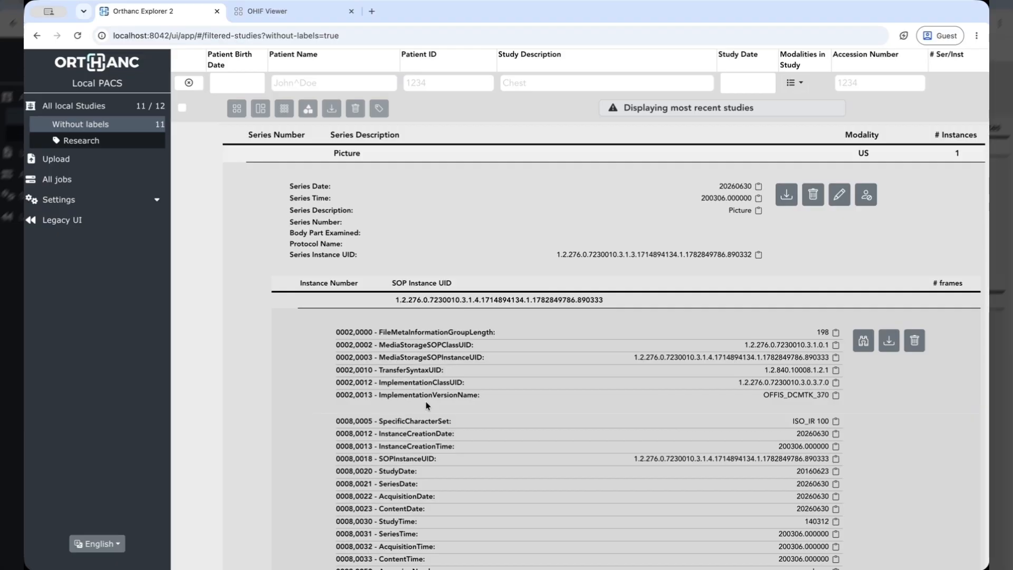
Review the US Picture instance's tags, preview its image, and return to the study list
scroll(427, 405, up, 3)
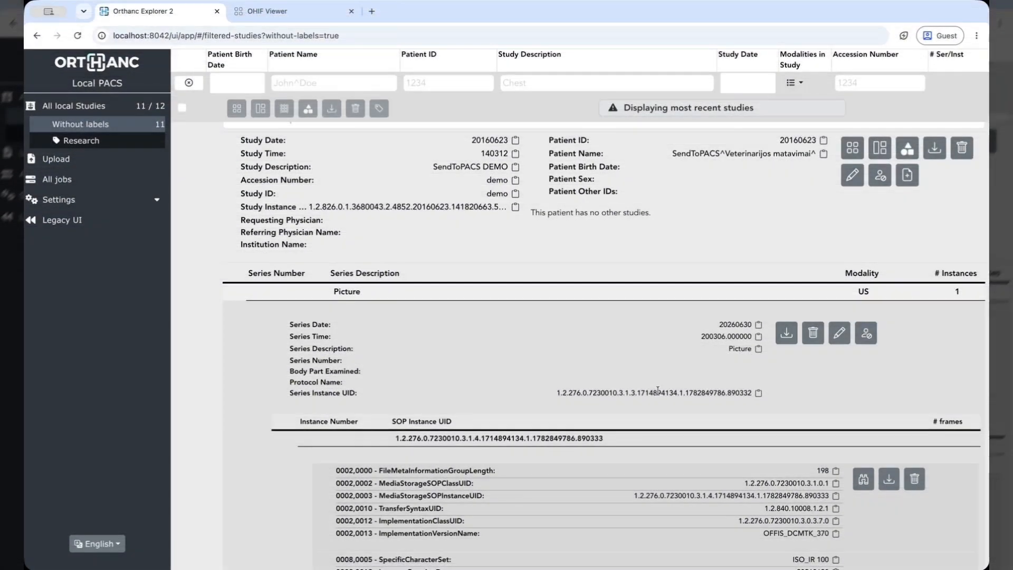
scroll(591, 419, down, 6)
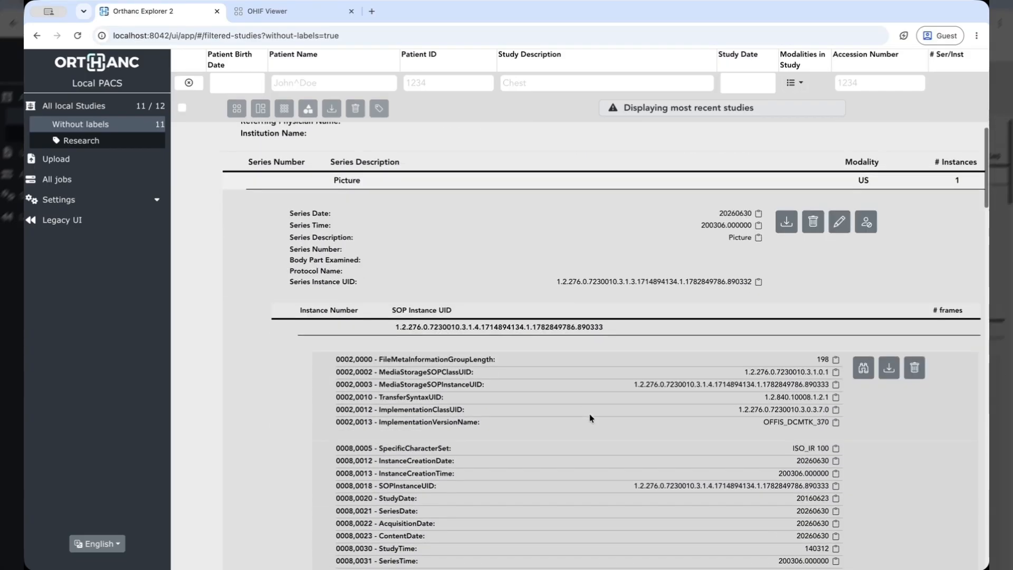
scroll(629, 387, down, 2)
scroll(630, 383, up, 2)
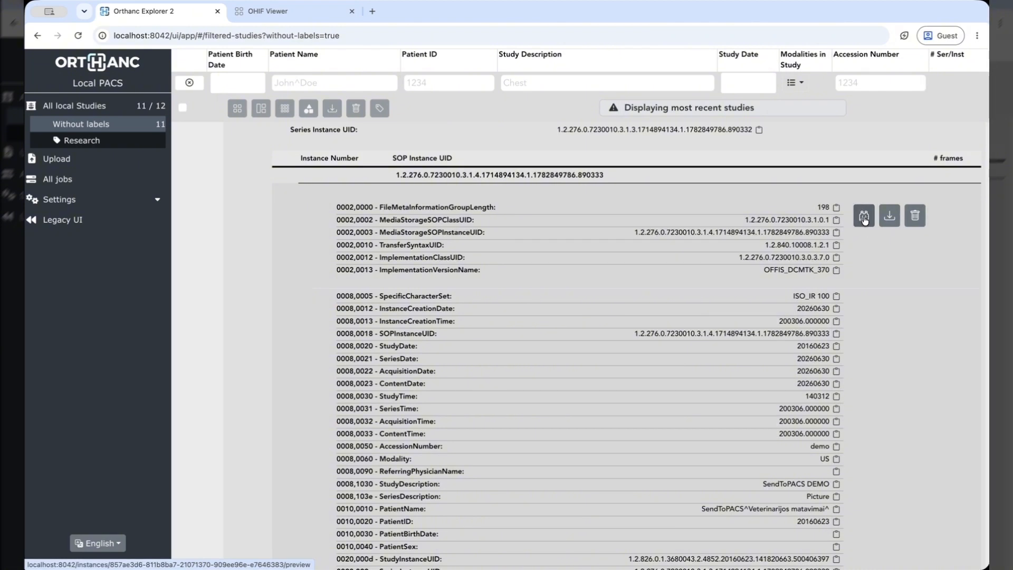
click(863, 217)
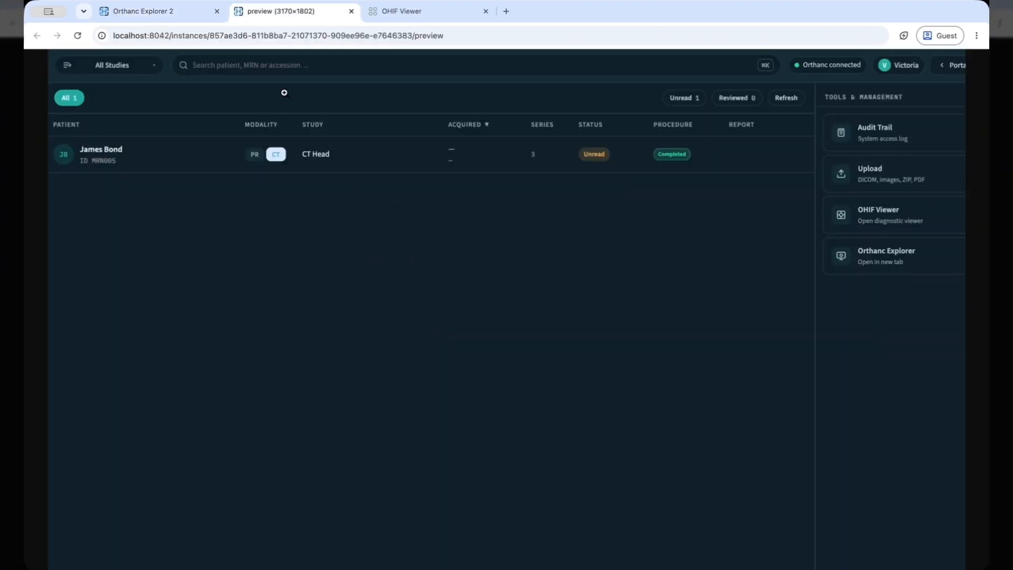
click(172, 12)
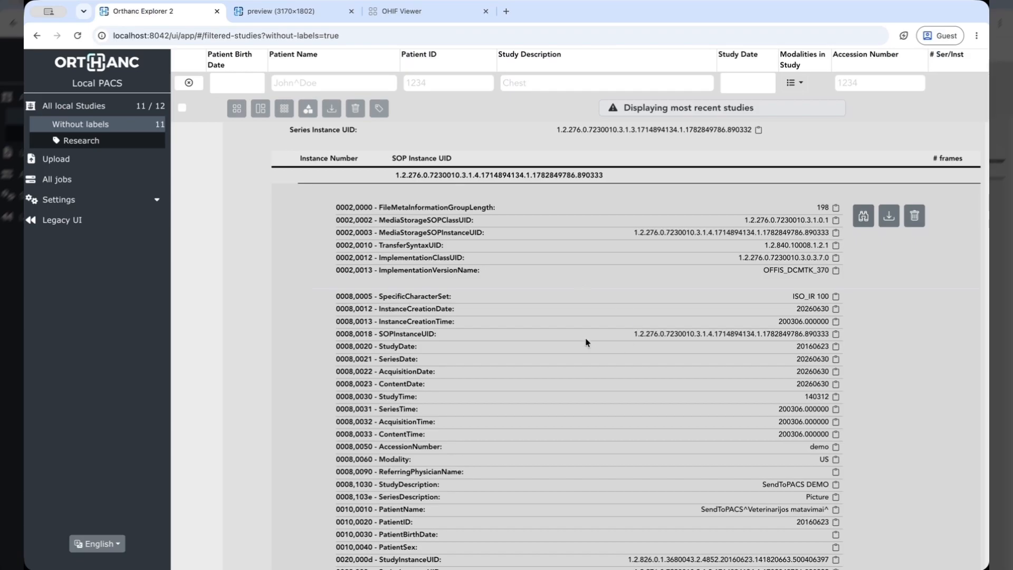
Open the SendToPACS DEMO study in the OHIF Viewer and display its US Picture series and a CR image in the viewport
scroll(586, 342, up, 5)
scroll(586, 342, up, 5)
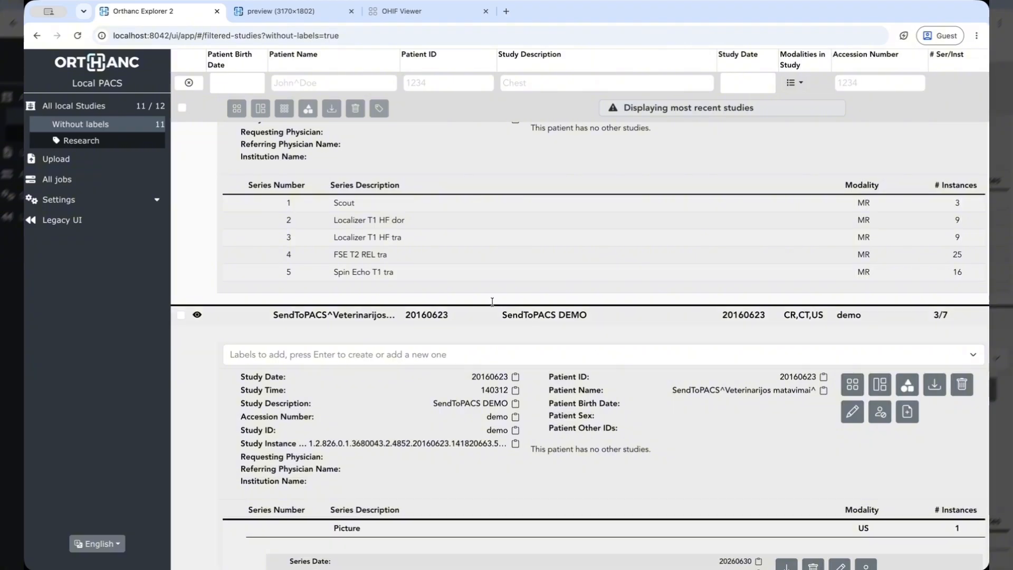
click(264, 316)
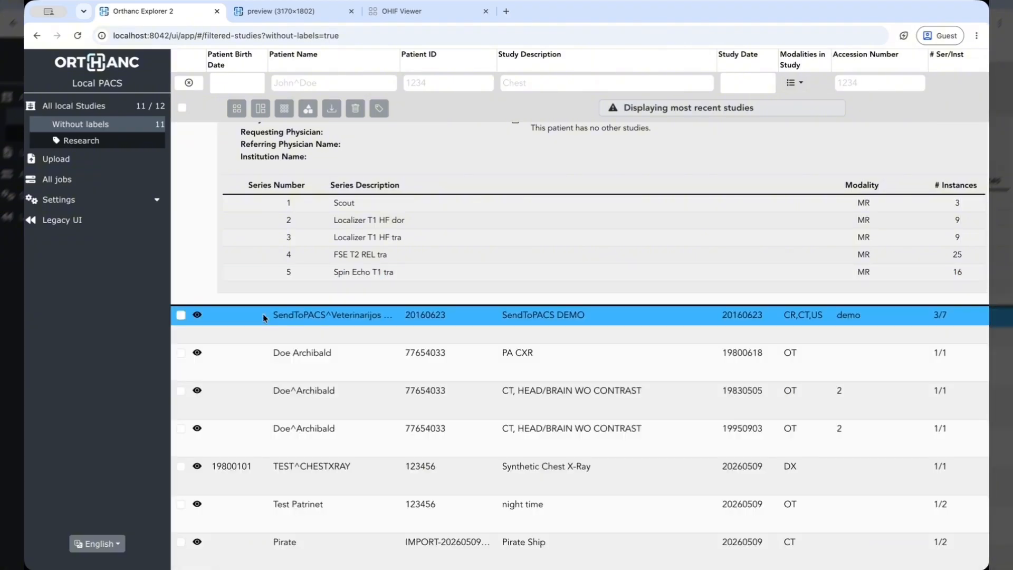
click(197, 315)
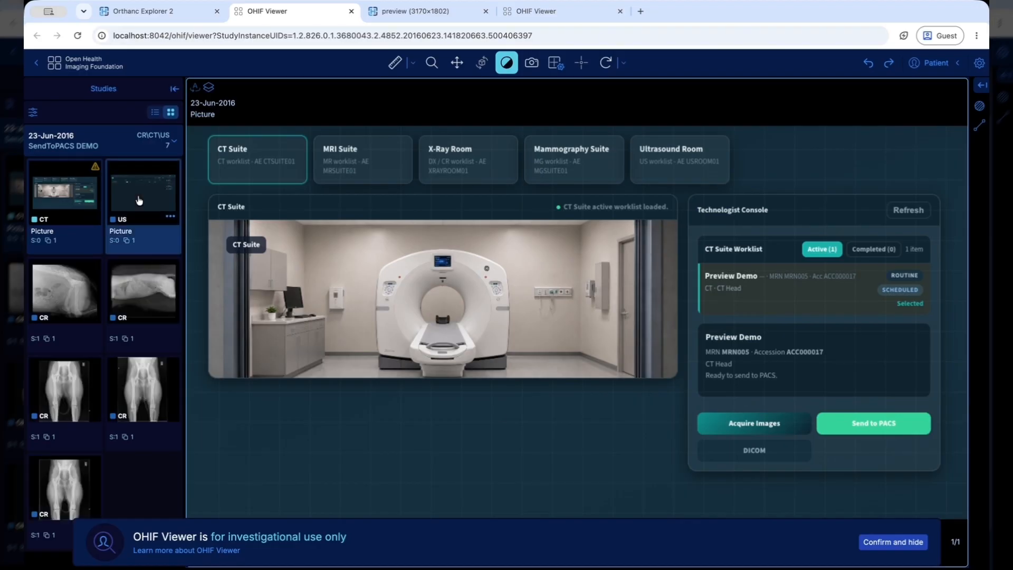
drag(139, 199, 335, 301)
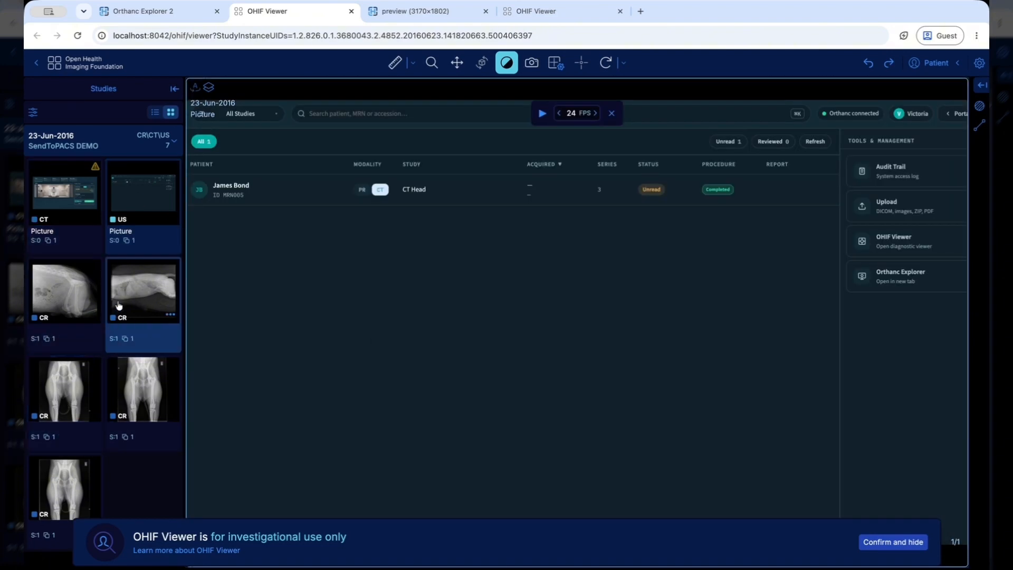
drag(141, 291, 432, 312)
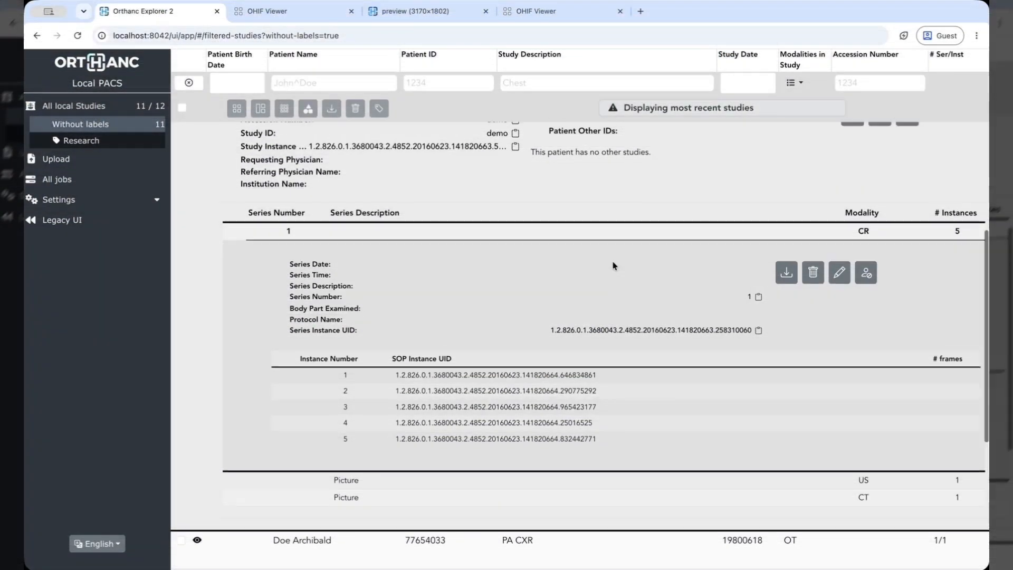
scroll(614, 265, up, 4)
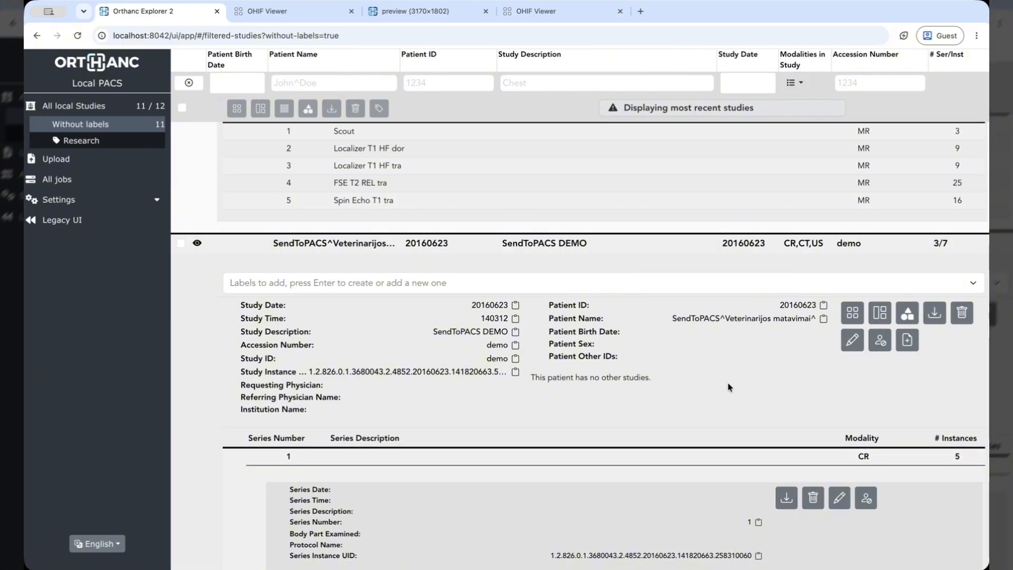
scroll(727, 385, down, 3)
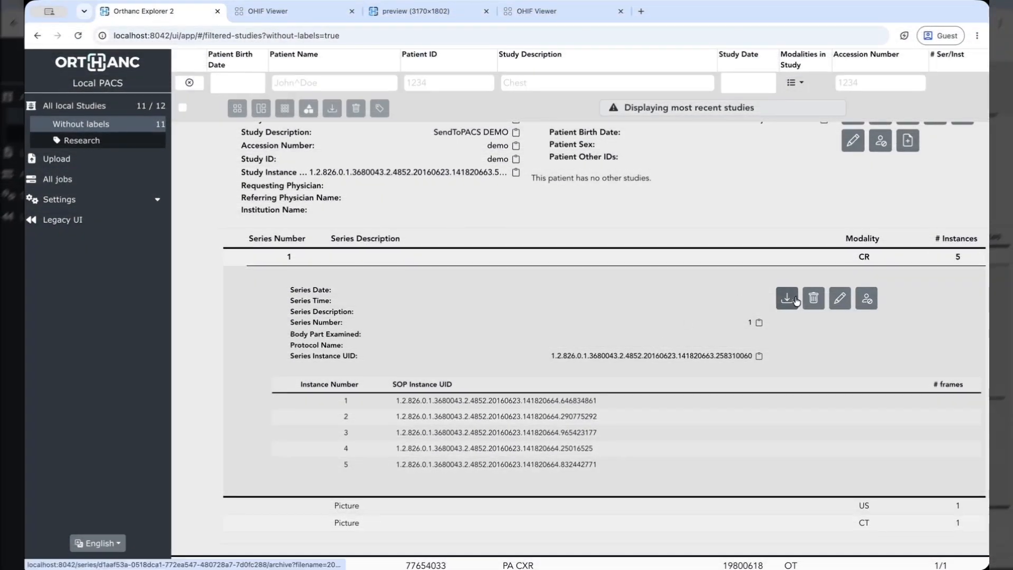
click(838, 299)
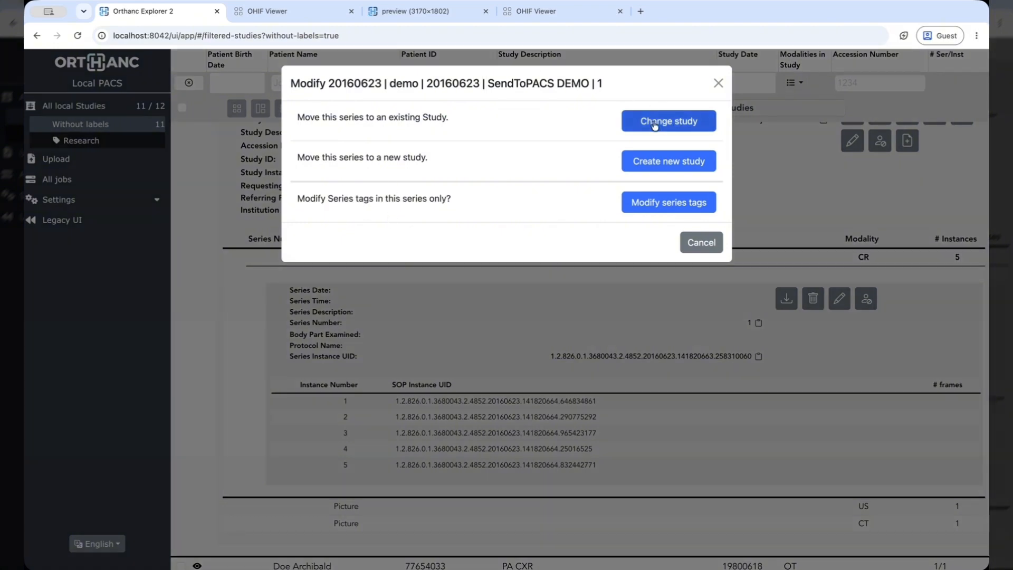
click(654, 120)
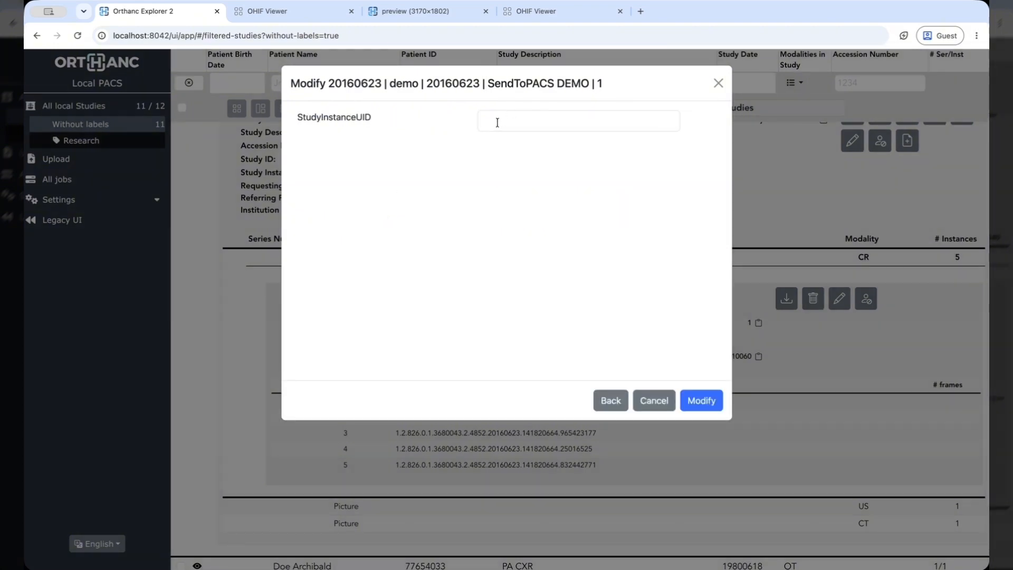
click(497, 122)
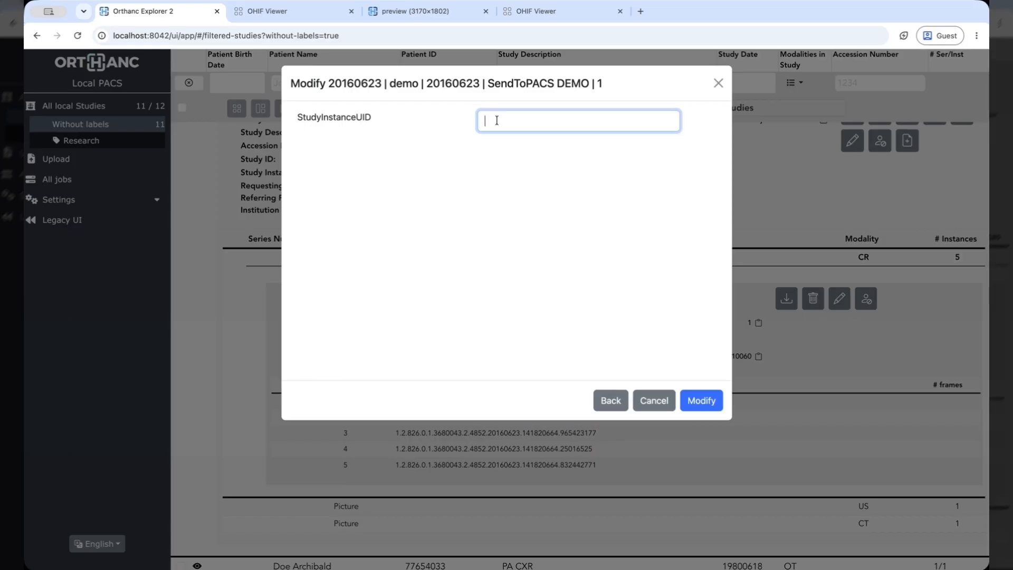
click(655, 406)
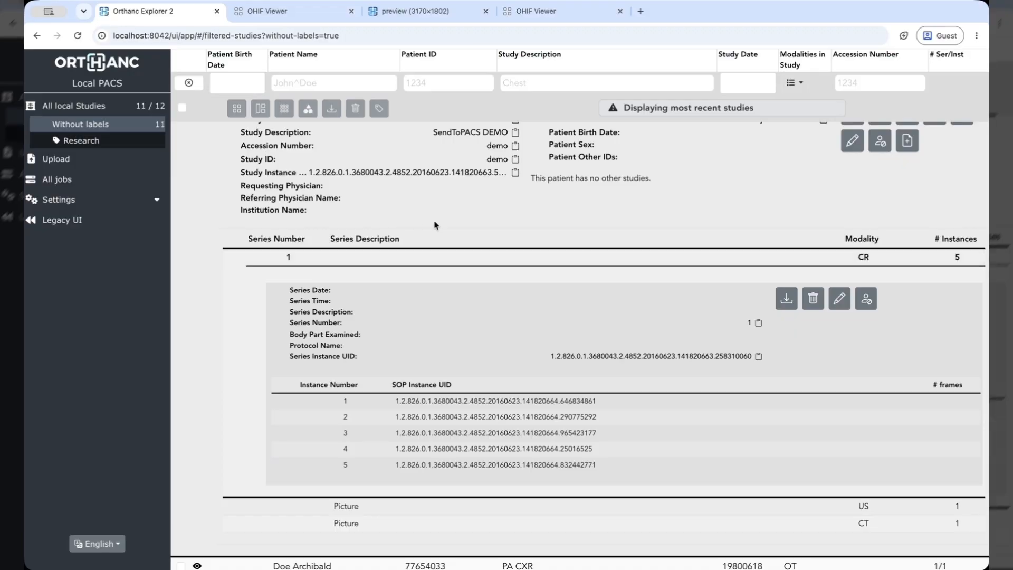
Move the SendToPACS DEMO study's CR series to the existing Anonymous MR study with StudyInstanceUID 1.2.840.114257.0.1.2672.20160129155841.1
scroll(402, 243, up, 5)
scroll(402, 243, up, 2)
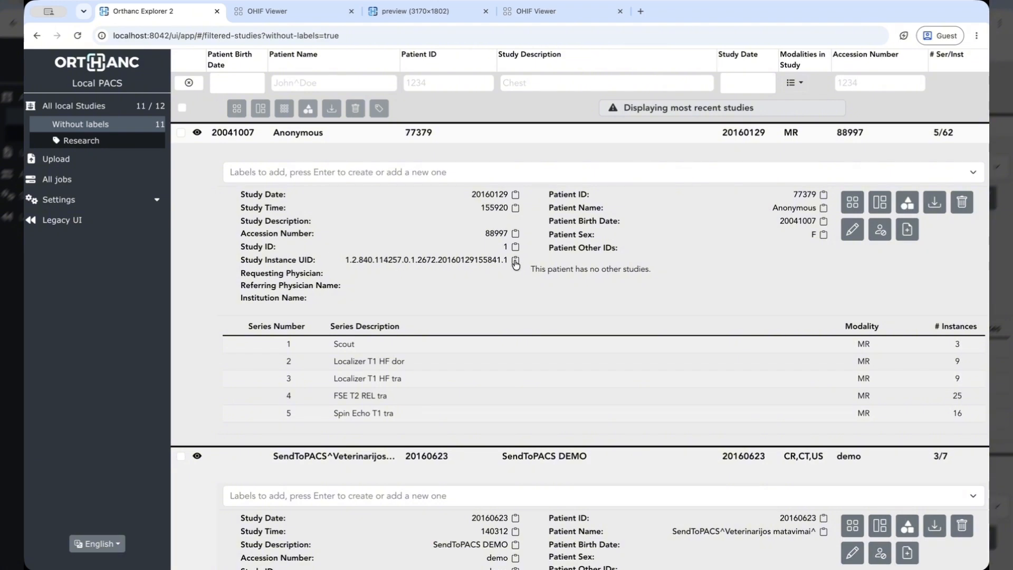
scroll(548, 336, down, 3)
scroll(547, 336, down, 6)
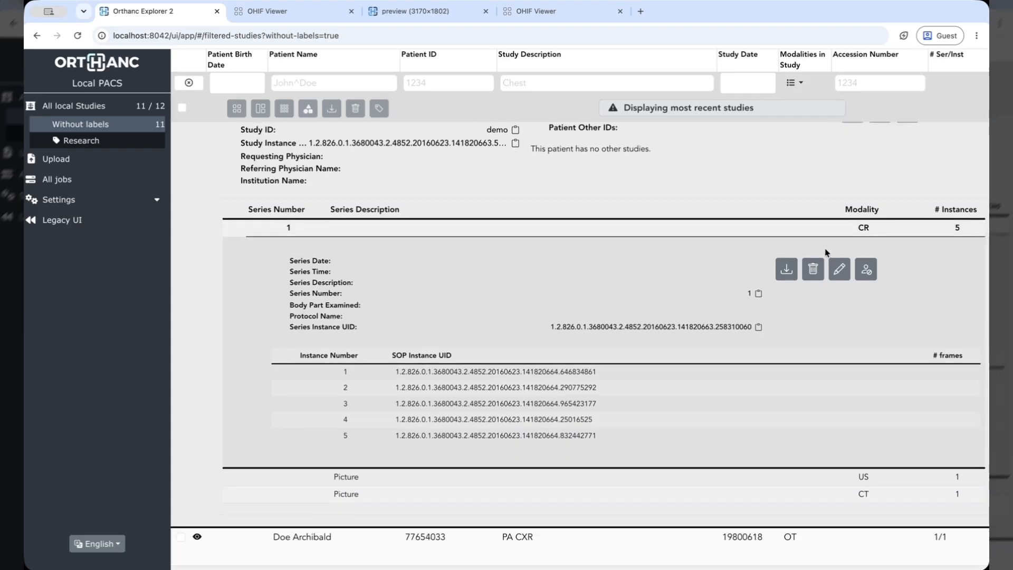
click(840, 270)
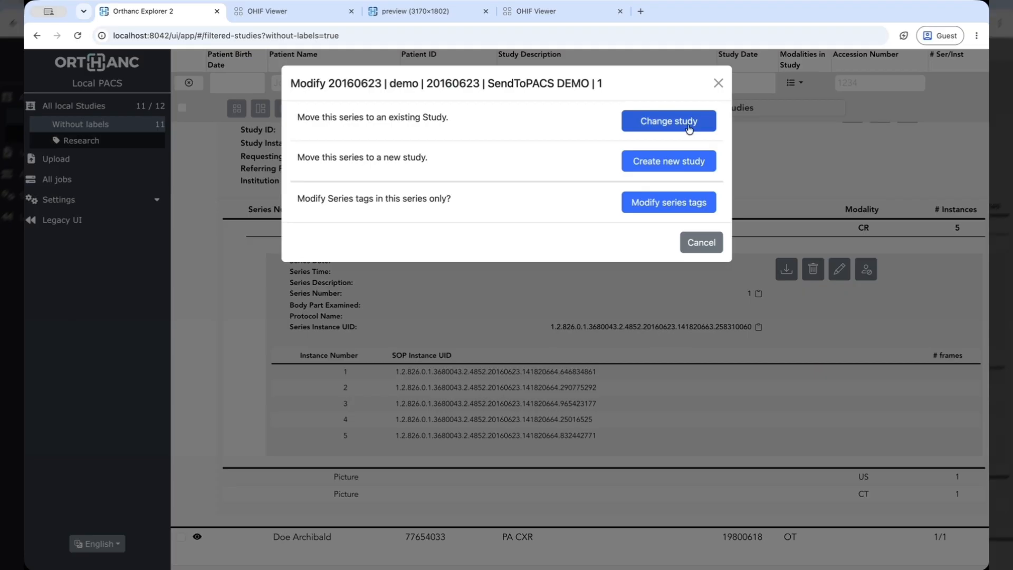
click(688, 128)
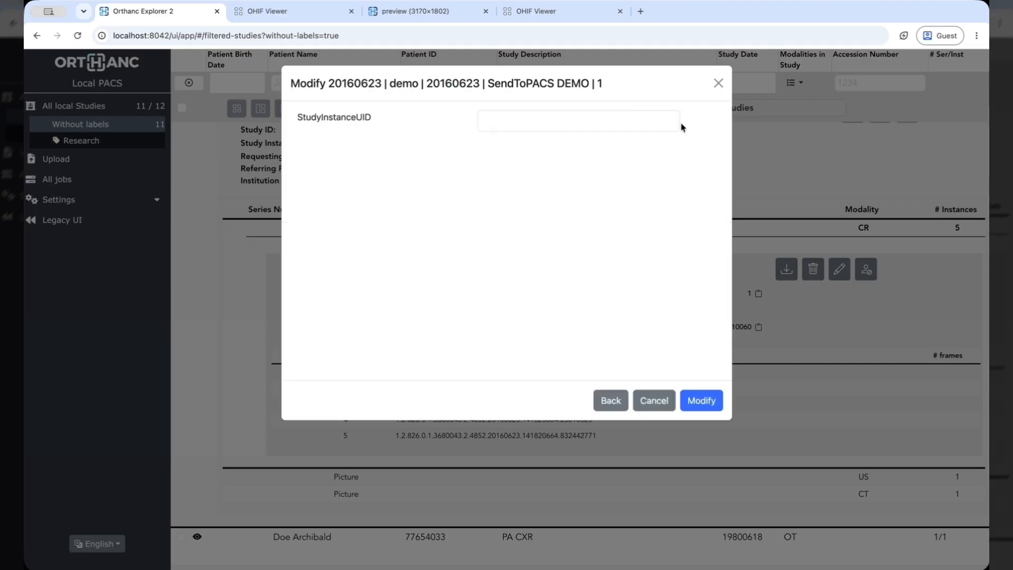
click(546, 119)
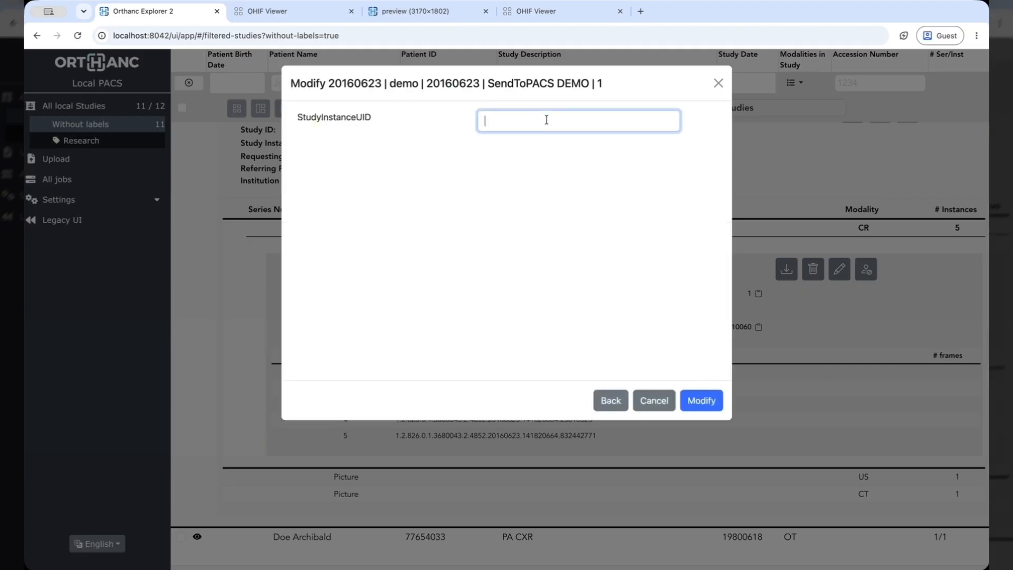
text(1.2.840.1142570.1.2672.20160129155841.1)
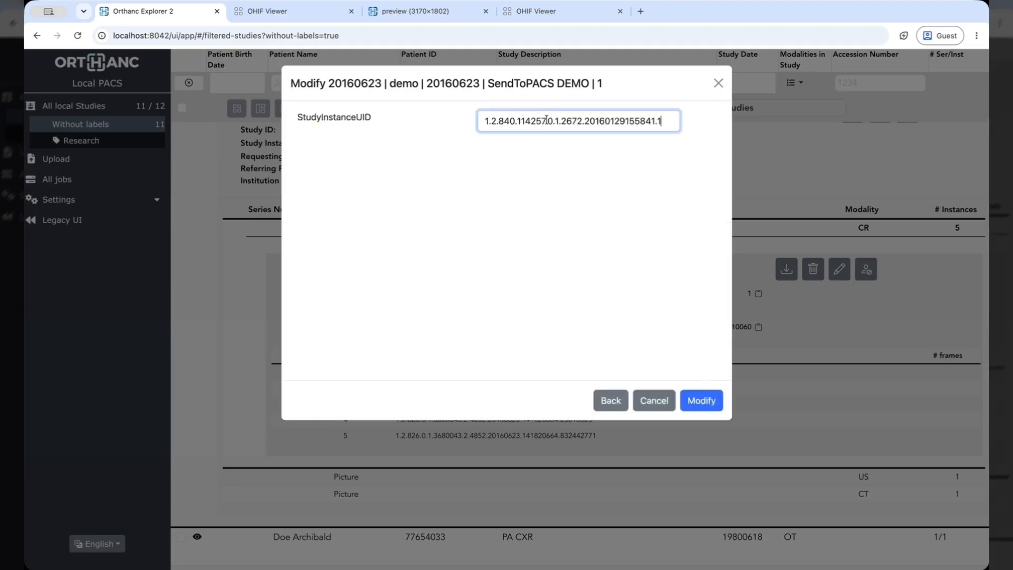
click(700, 402)
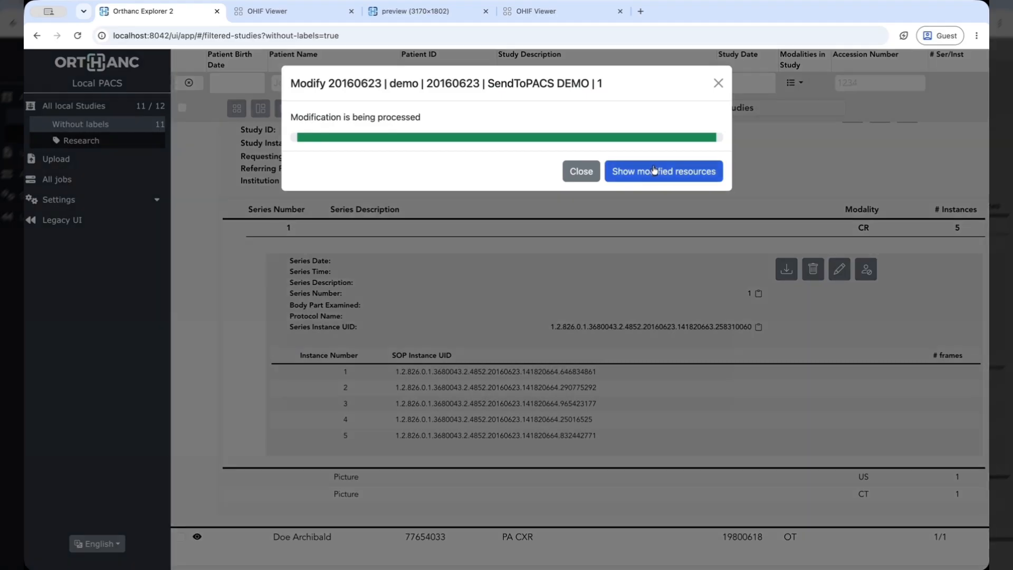
Show the modified resources and expand the resulting study and its moved CR series
click(654, 169)
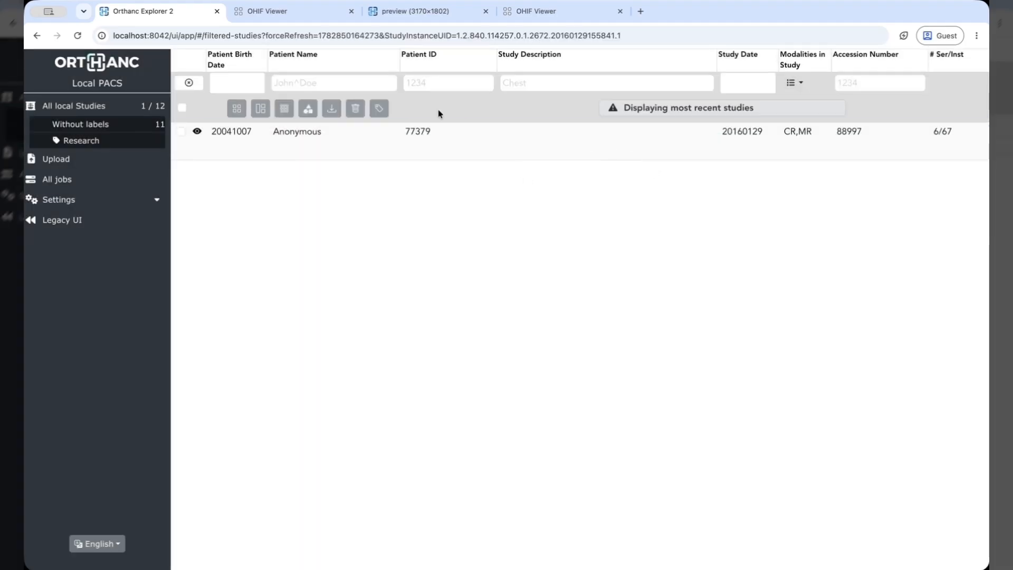
click(401, 131)
click(401, 131)
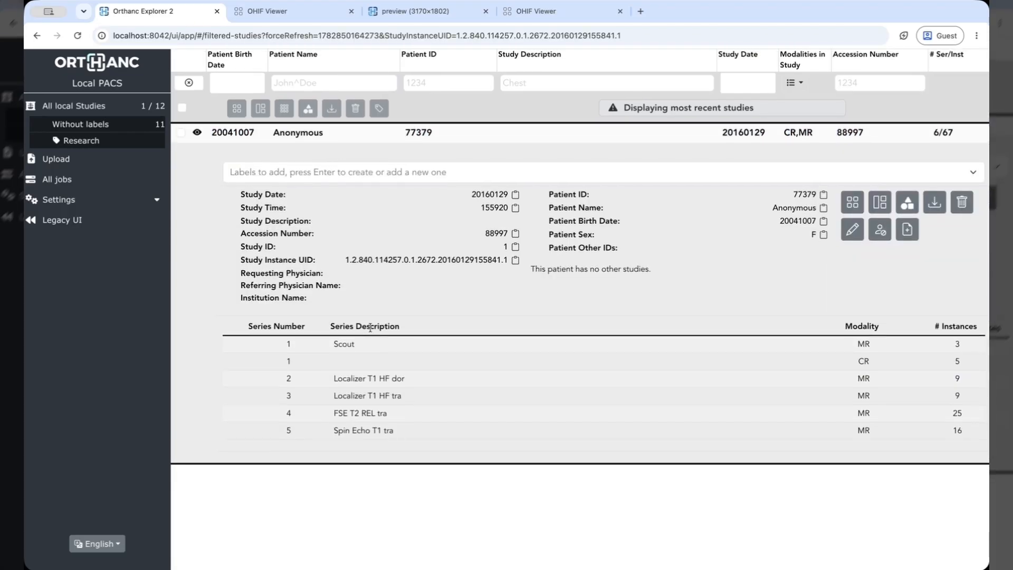
click(368, 362)
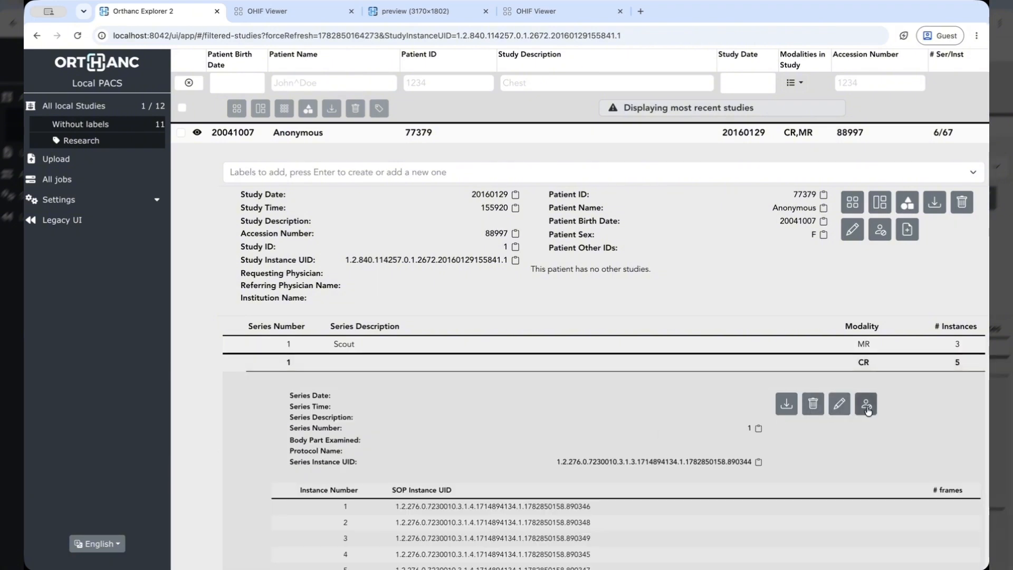
Examine the DICOM tags of instance 1 in the moved CR series, then collapse the instance
scroll(642, 511, down, 2)
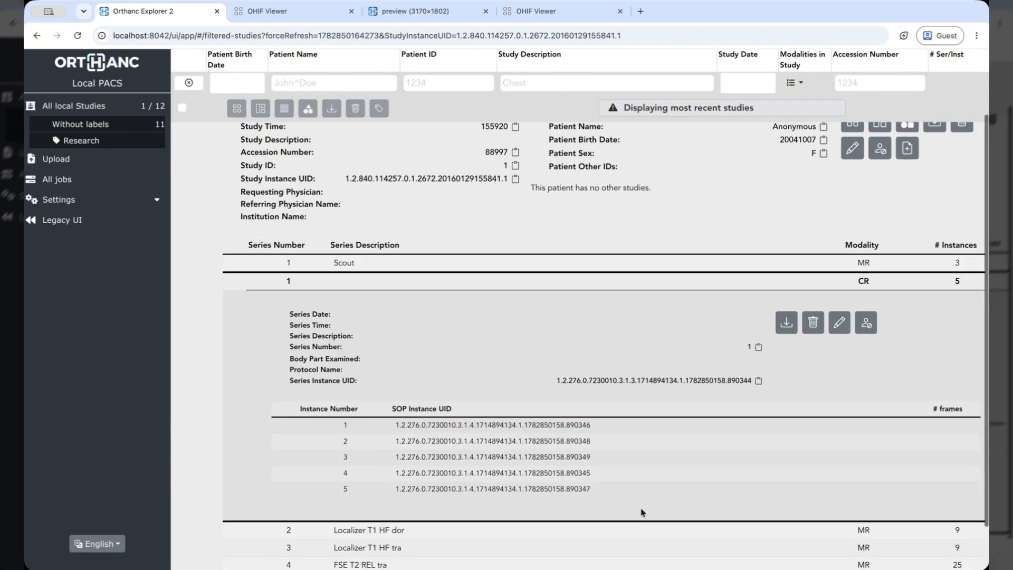
click(545, 426)
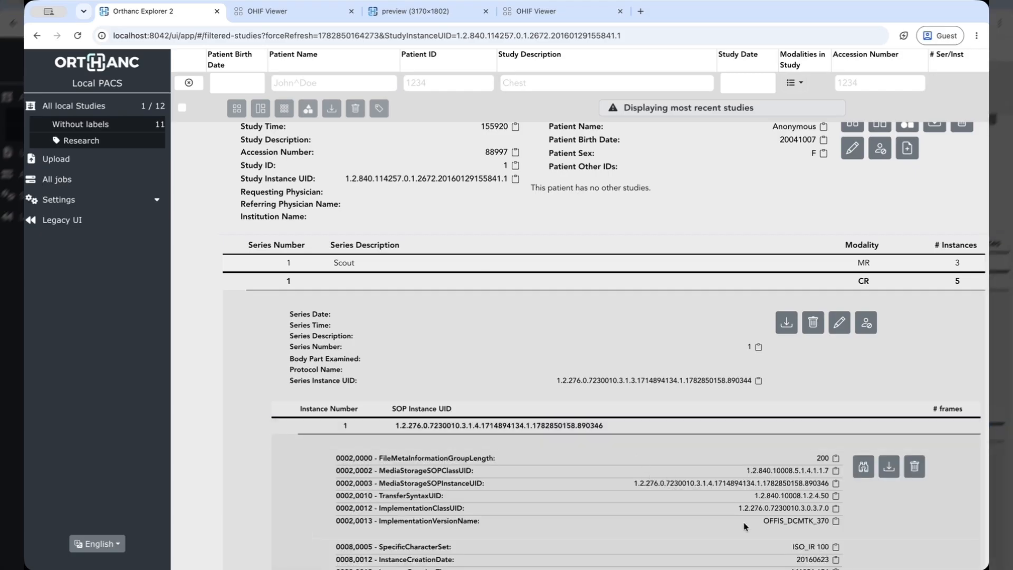
scroll(644, 355, down, 10)
scroll(644, 355, up, 6)
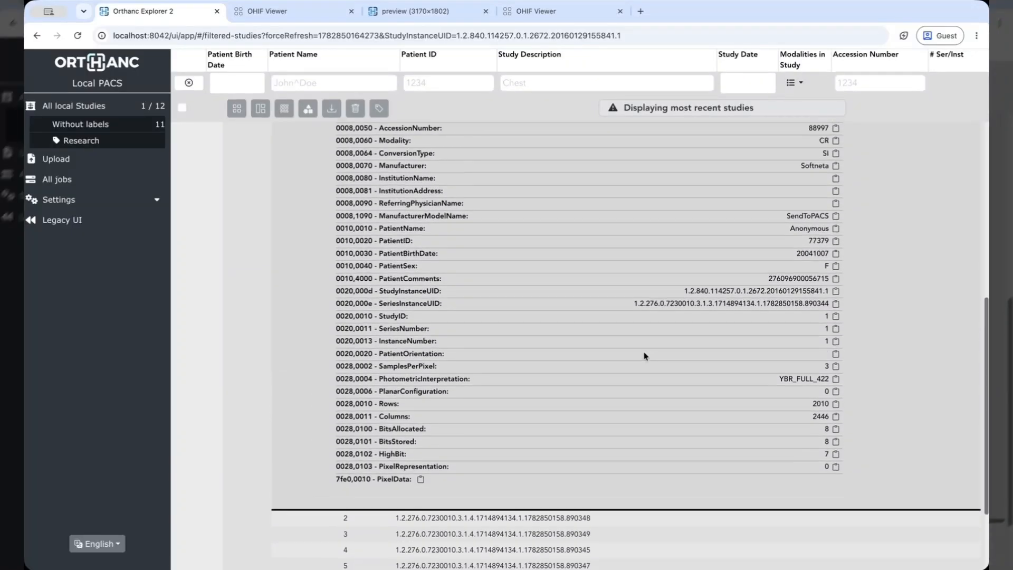
scroll(645, 355, up, 5)
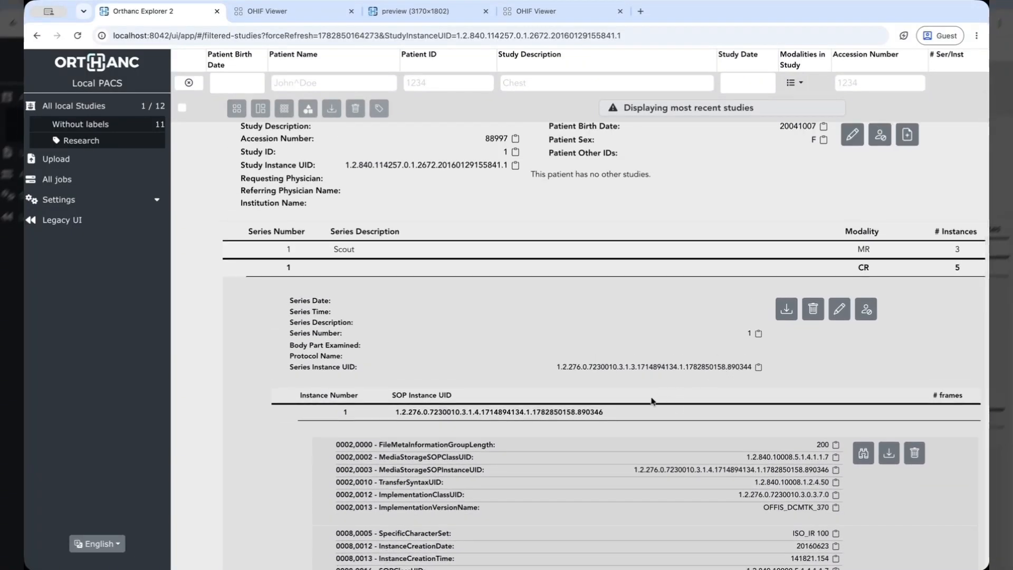
click(636, 413)
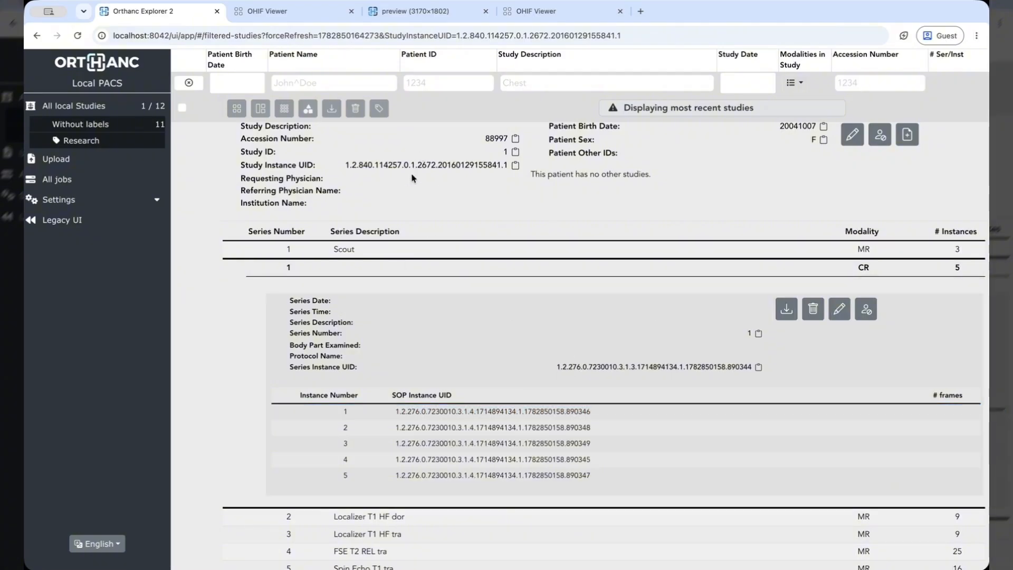
Move the Anonymous study's five-instance CR series to a new study, entering a patient ID and Test as the PatientName
scroll(417, 219, up, 2)
scroll(561, 416, down, 1)
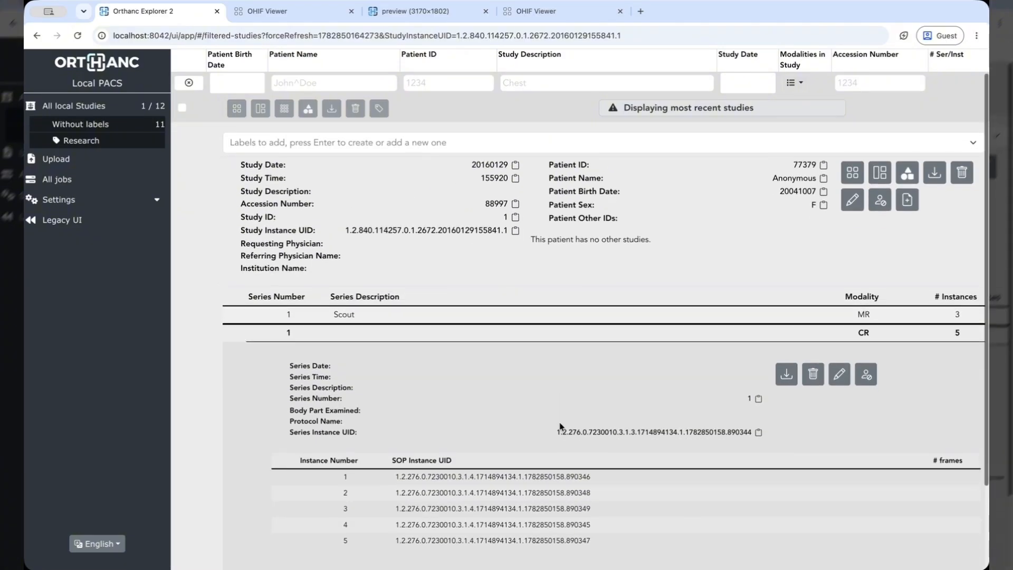
click(840, 375)
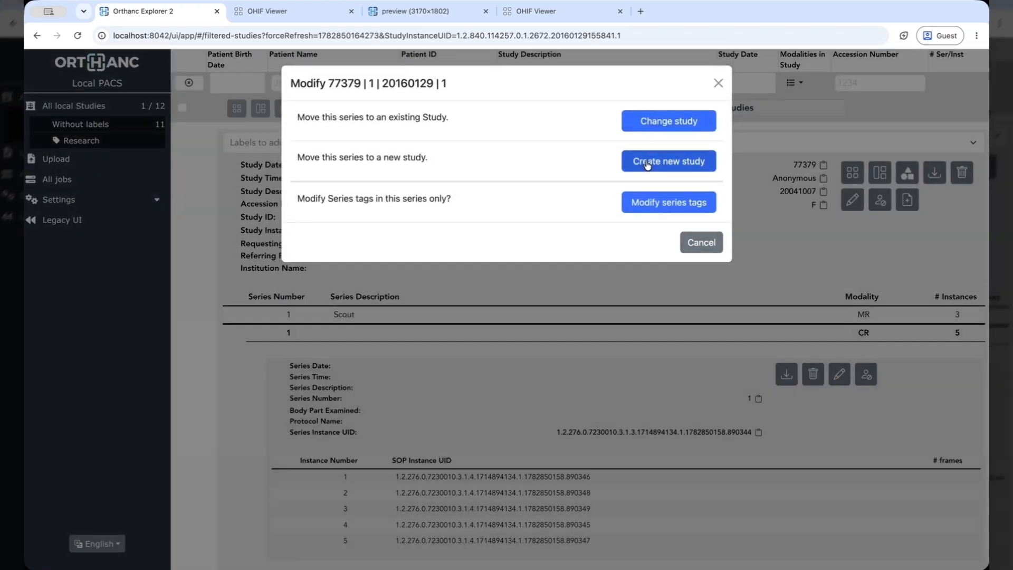
click(647, 163)
click(645, 161)
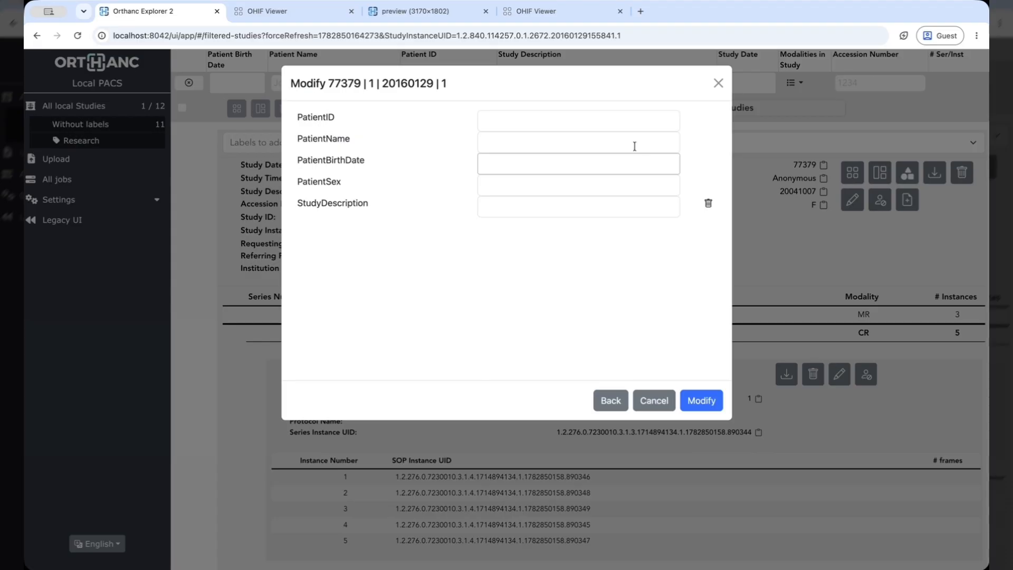
click(492, 120)
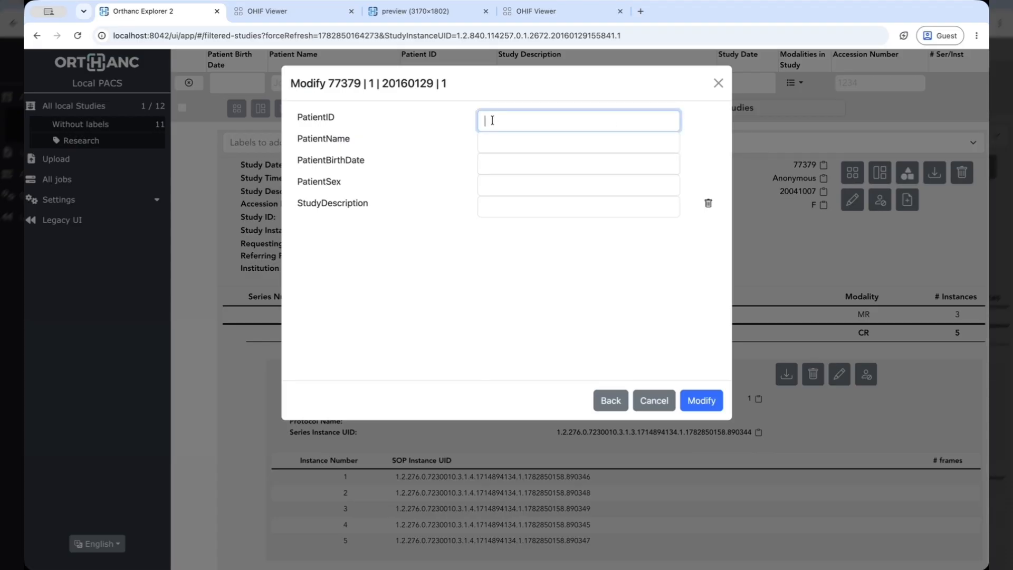
text(12345)
click(510, 142)
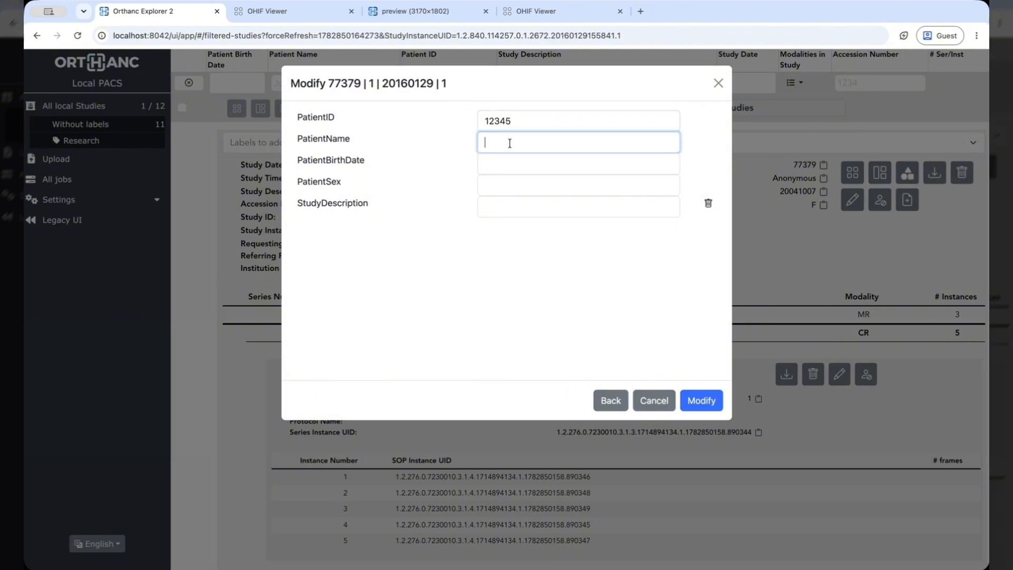
text(Test)
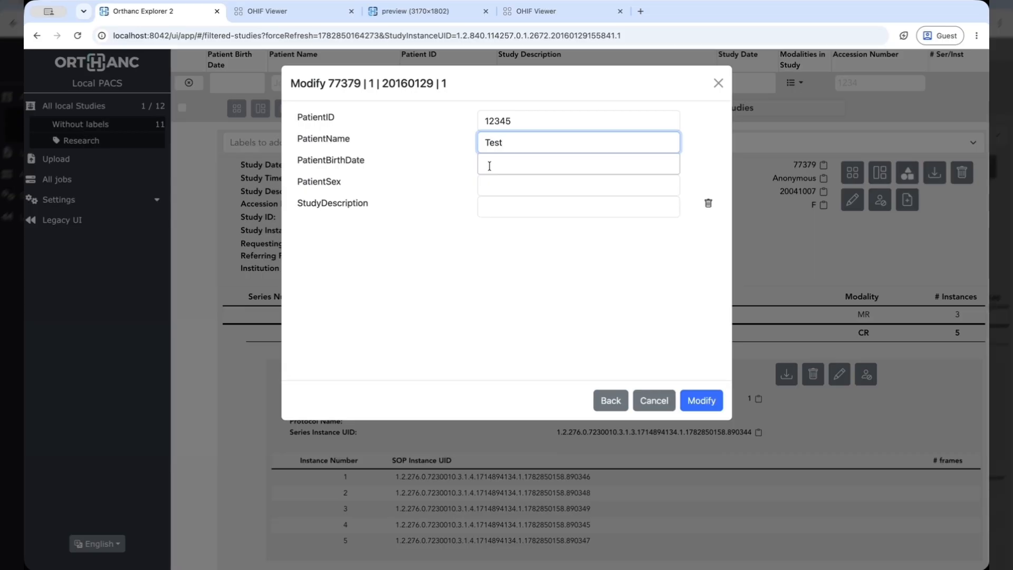
click(699, 402)
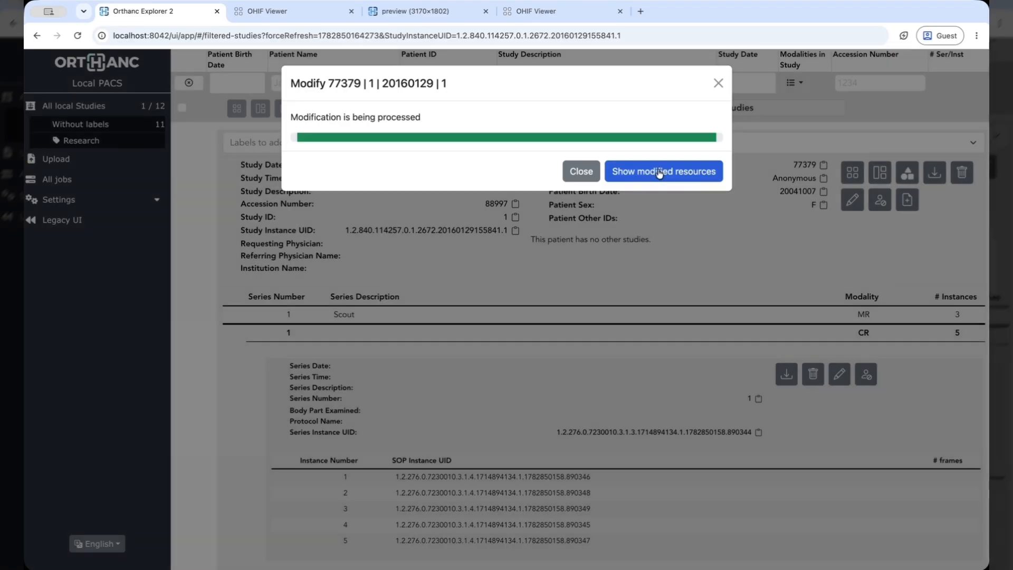
Show the modified resources, expand the Test study, and open it in the OHIF Viewer to check its images and patient information
click(659, 173)
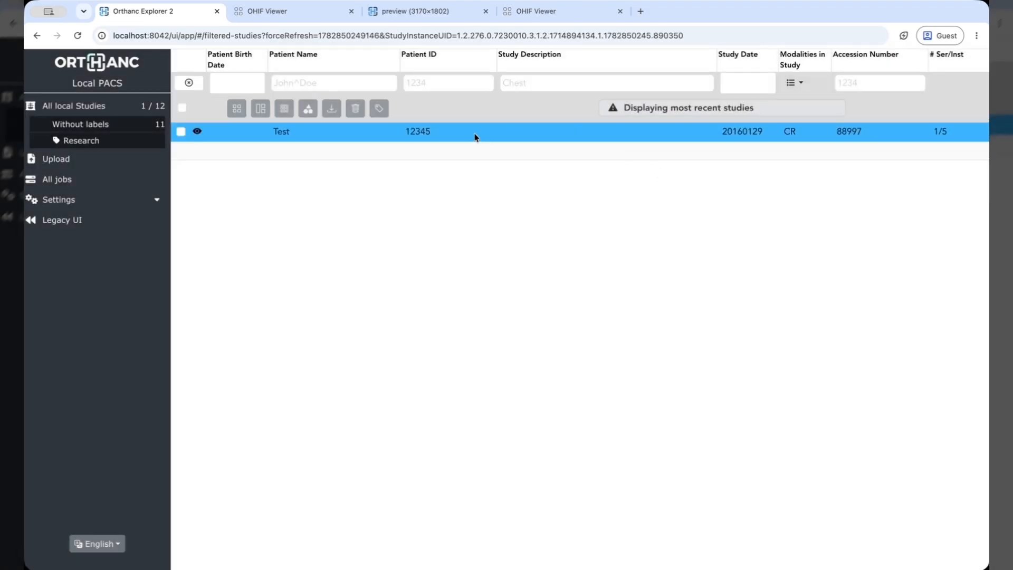
click(283, 134)
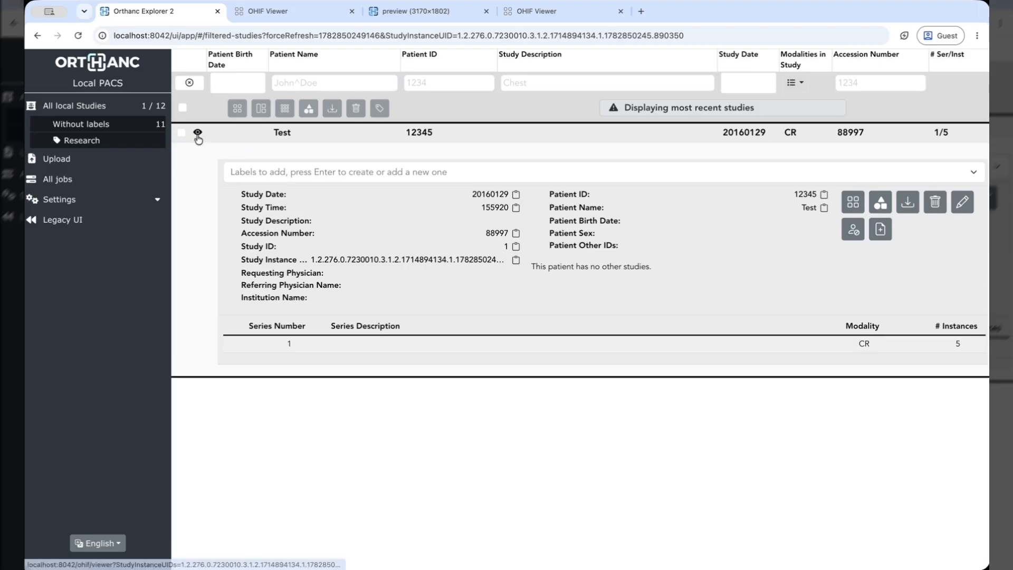
click(197, 133)
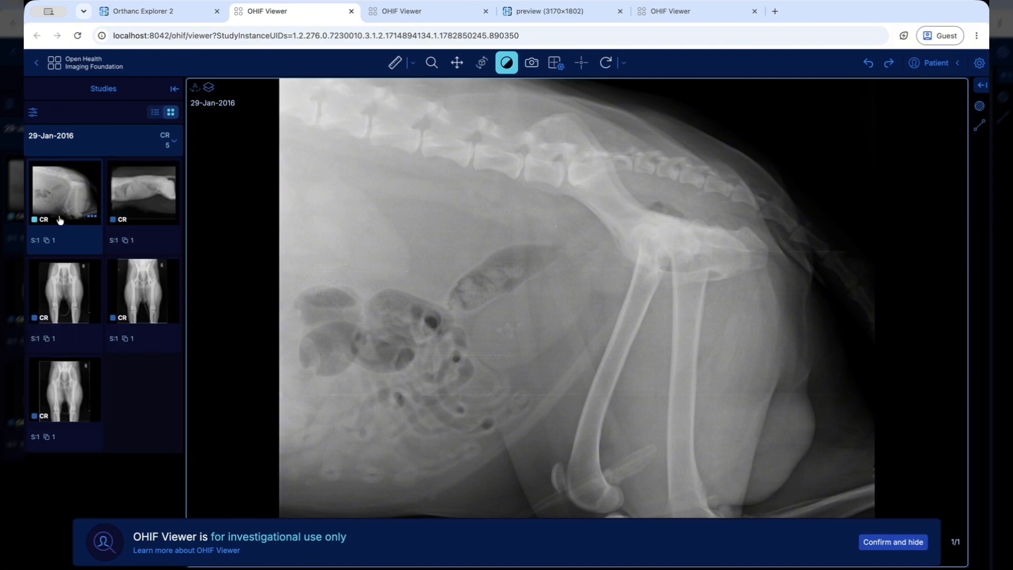
click(928, 63)
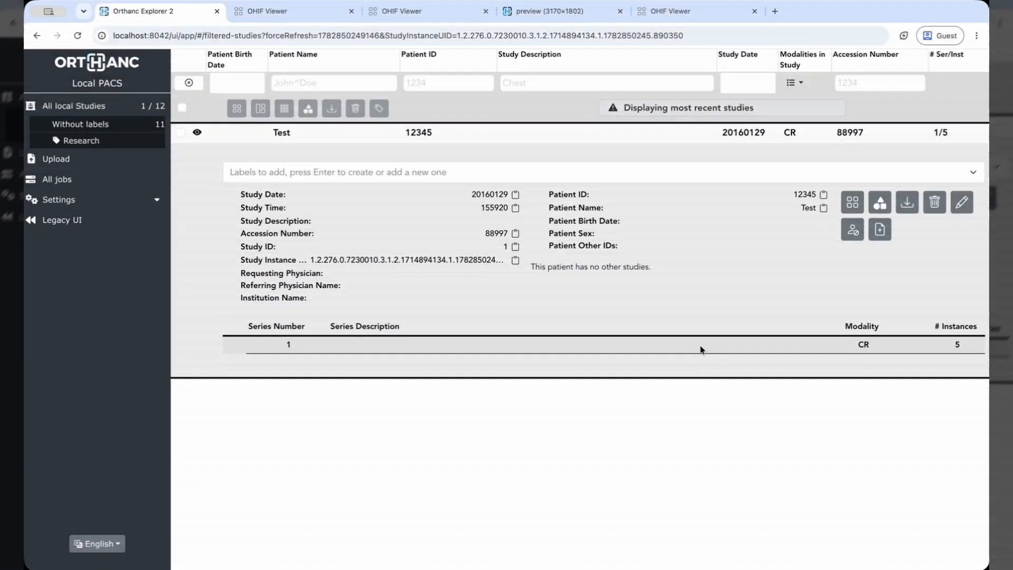
Expand the Test study's CR series and open its series tags for modification, reviewing the option that generates new DICOM UIDs
click(701, 349)
scroll(823, 348, down, 1)
click(839, 337)
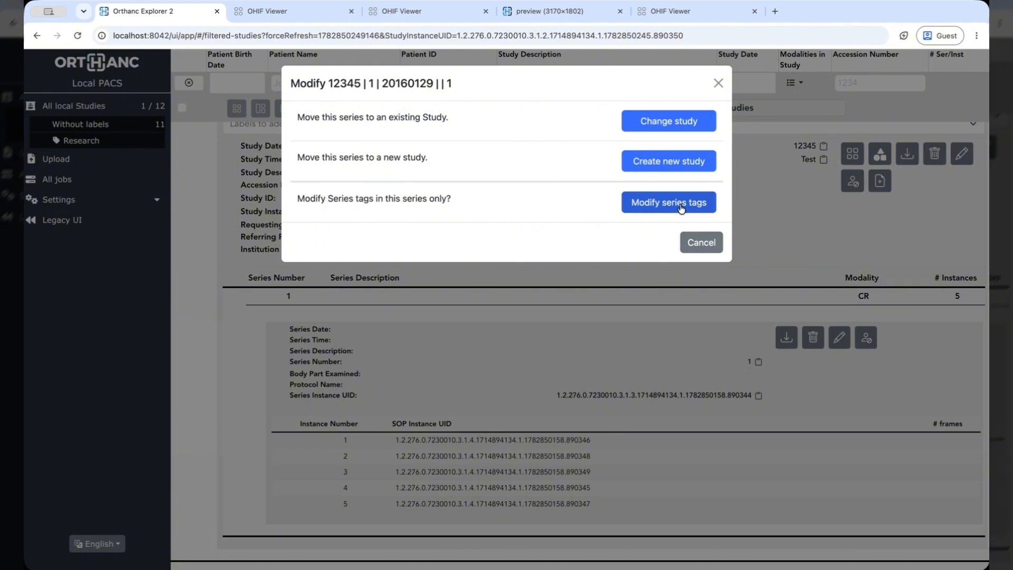
click(681, 208)
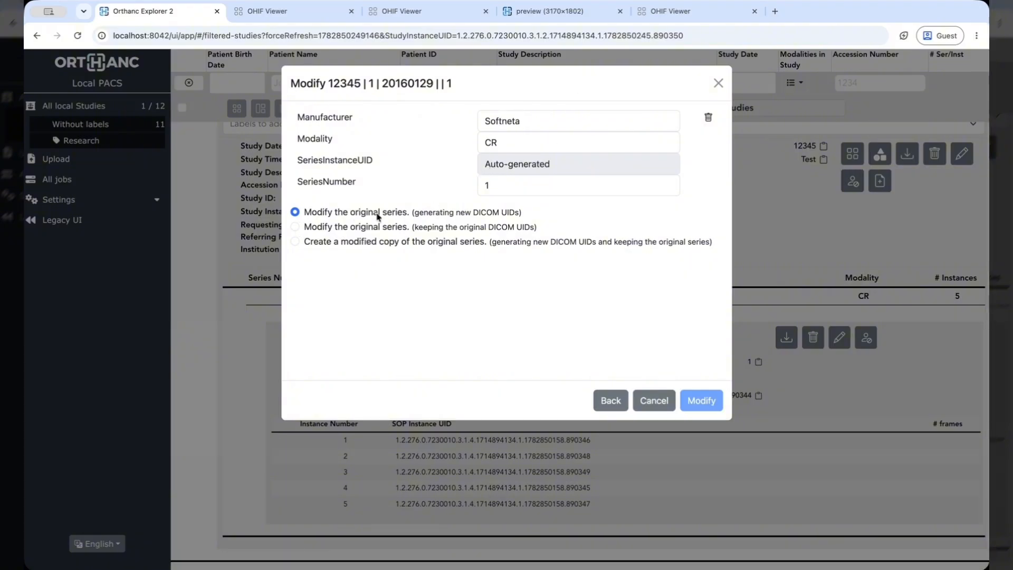
drag(414, 213, 524, 221)
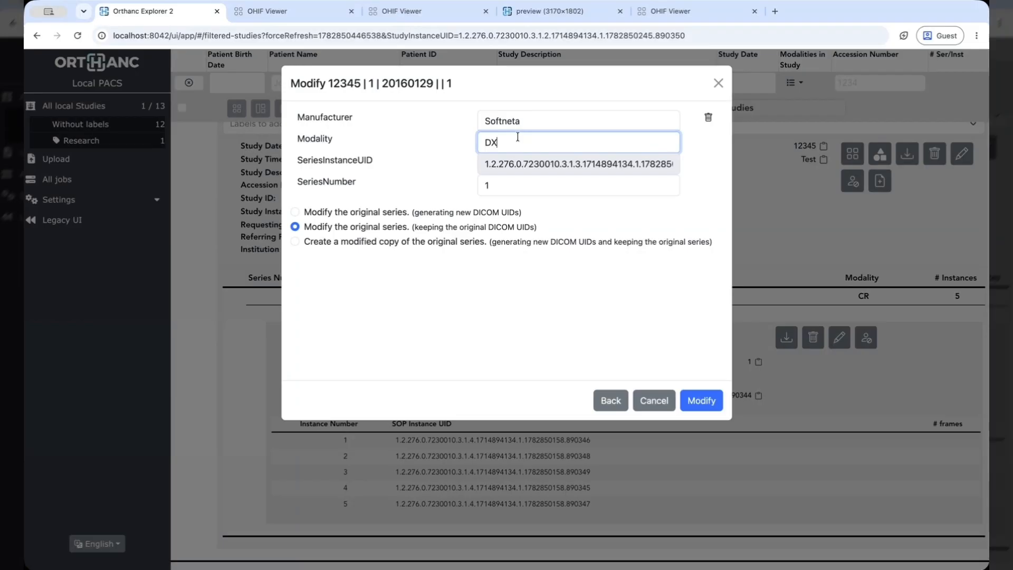
Try setting the series Modality to CR and back to DX, with the option to create a modified copy of the original series
key(BackSpace)
key(BackSpace)
text(CR)
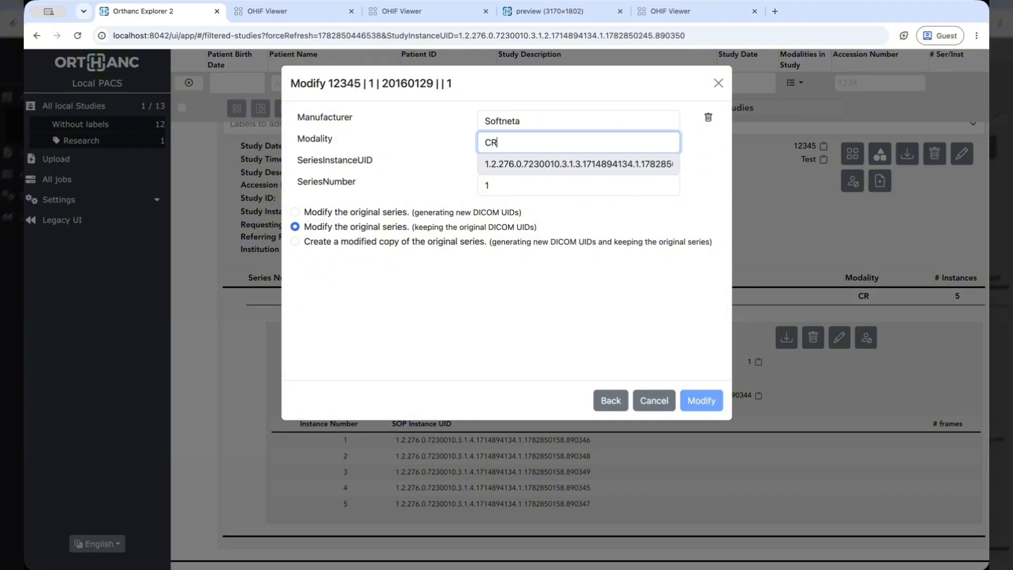
key(BackSpace)
key(BackSpace)
text(DX)
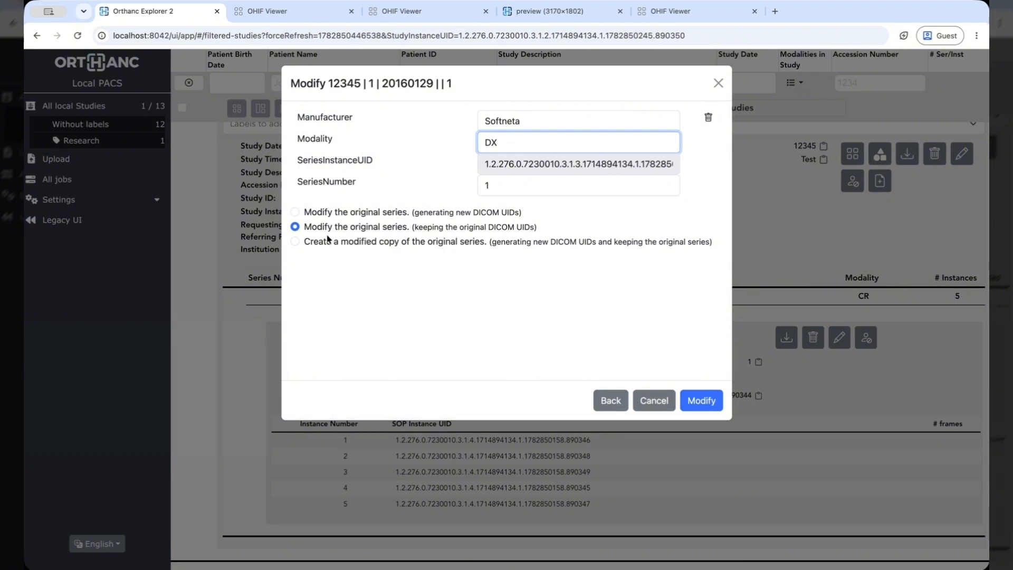
click(296, 243)
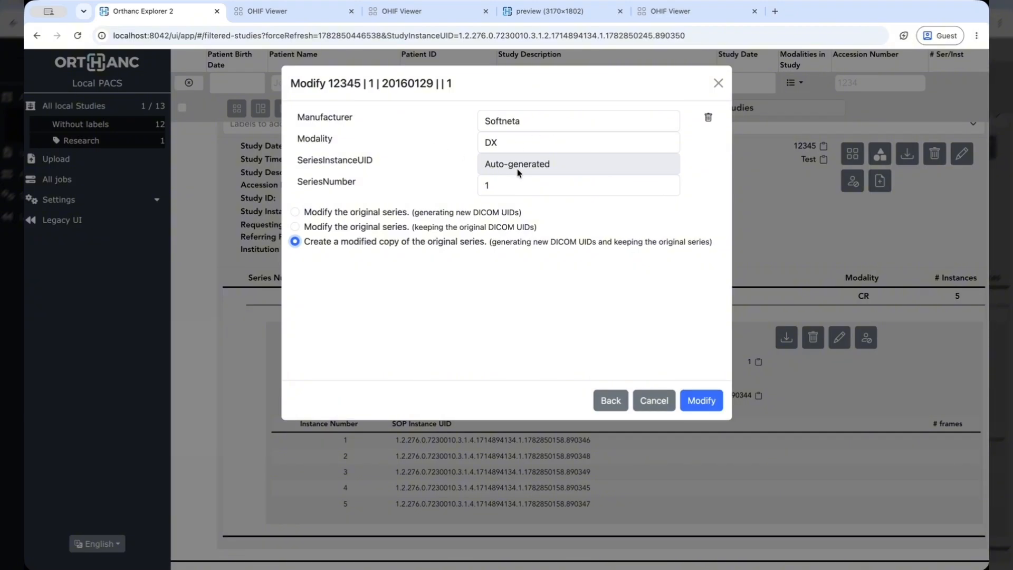
click(502, 144)
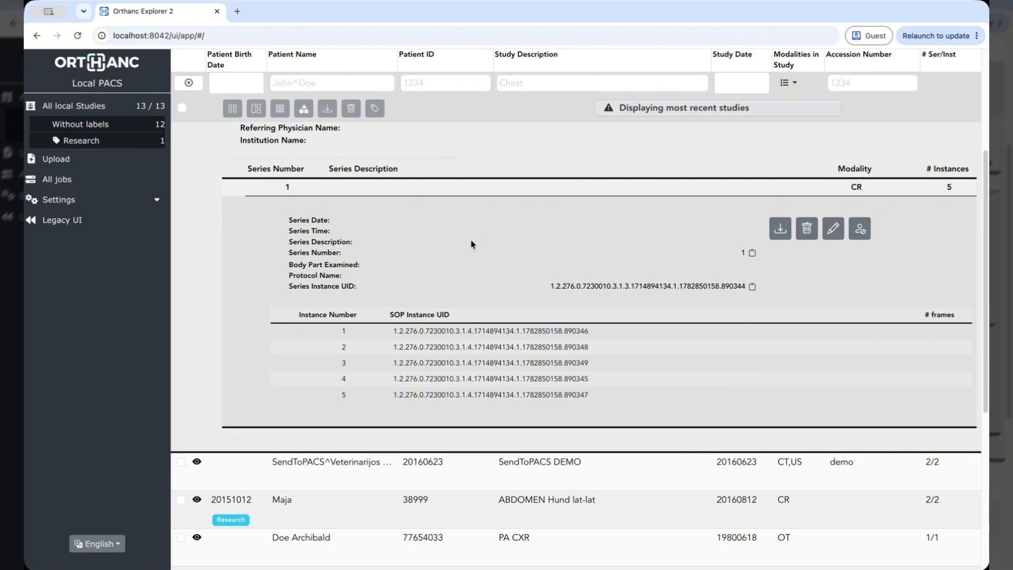
Examine the DICOM tags of instance 1 in the Test study's CR series
scroll(471, 244, down, 1)
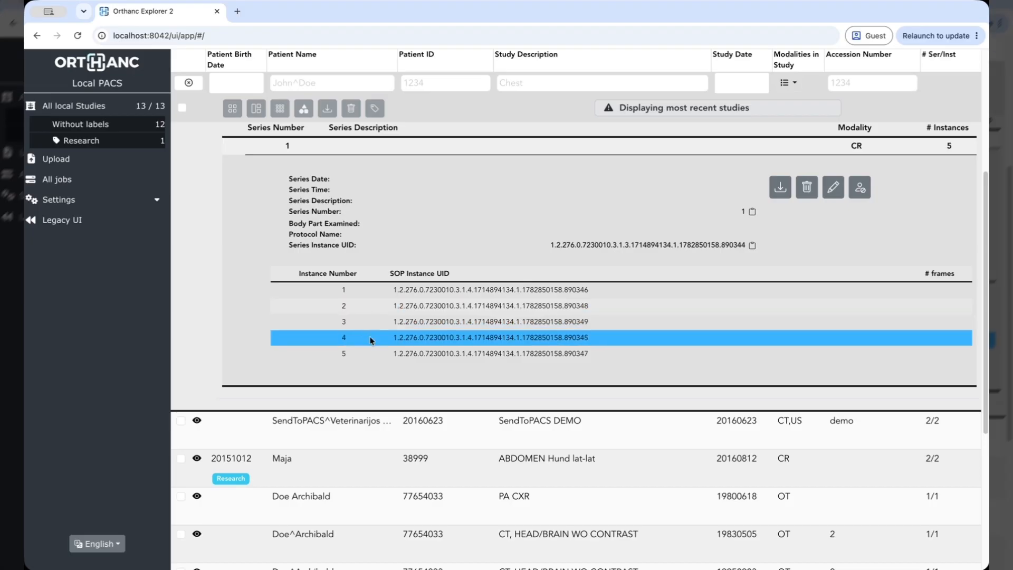
click(411, 291)
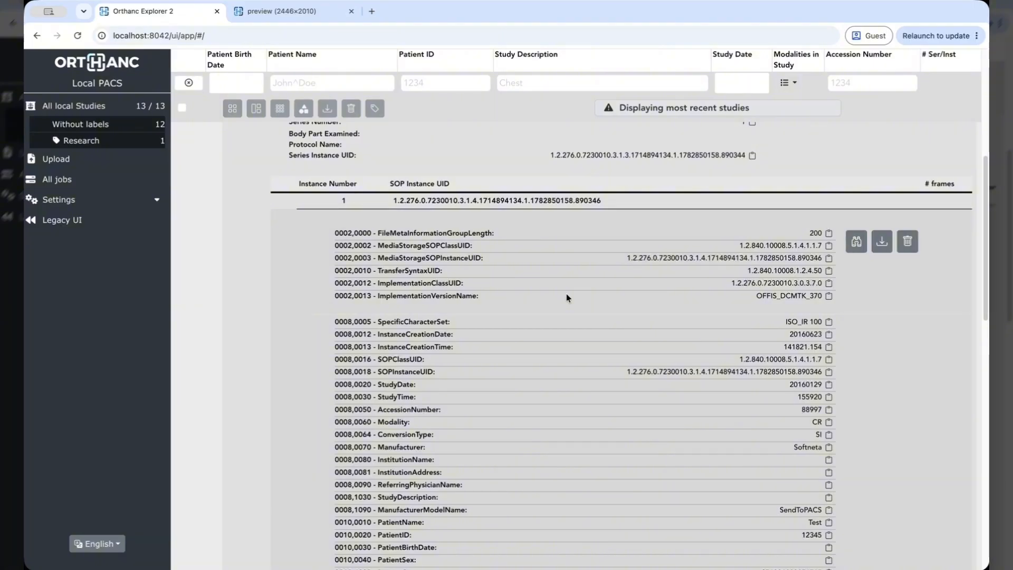
scroll(567, 297, down, 5)
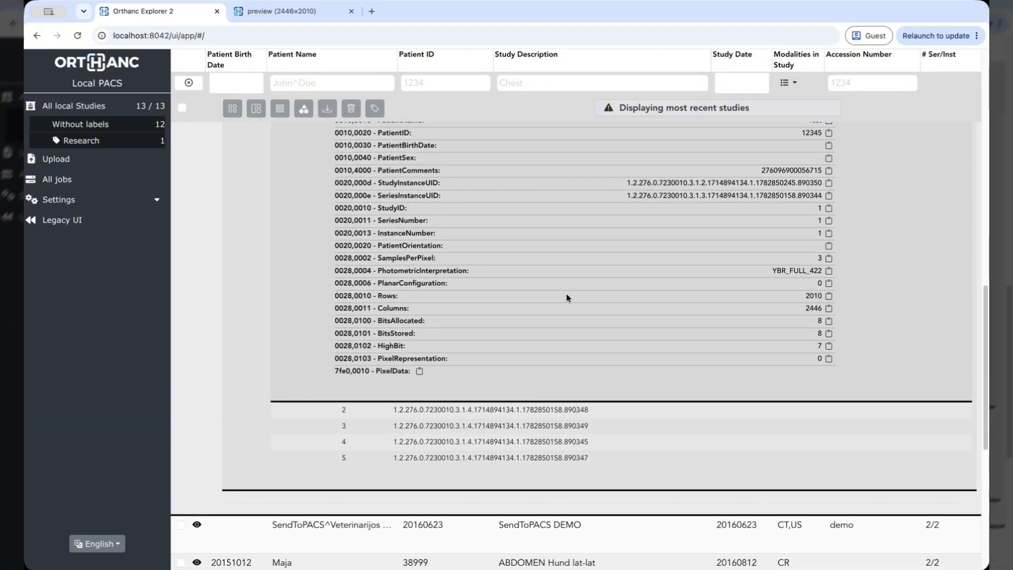
scroll(566, 297, up, 3)
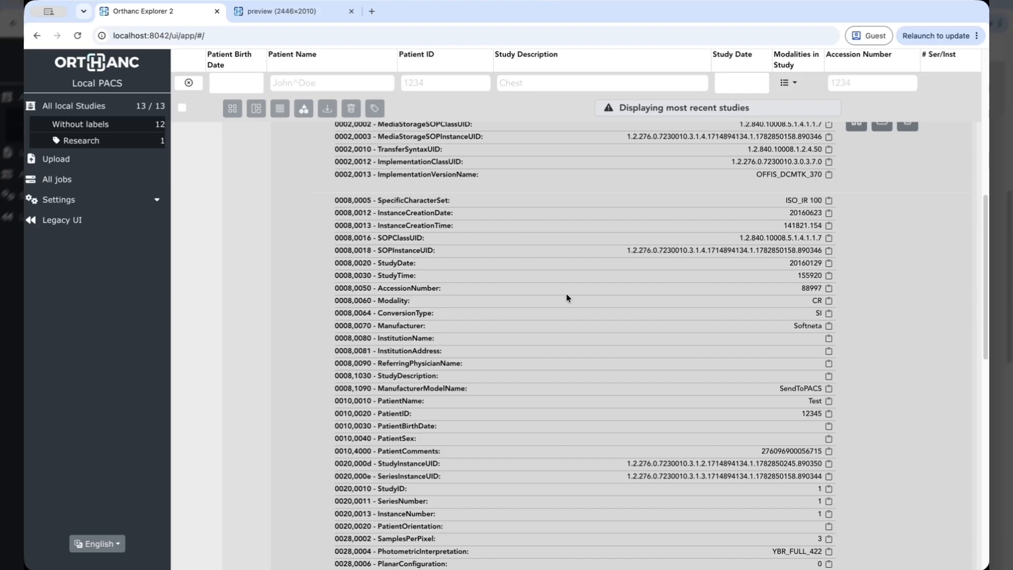
scroll(566, 297, up, 3)
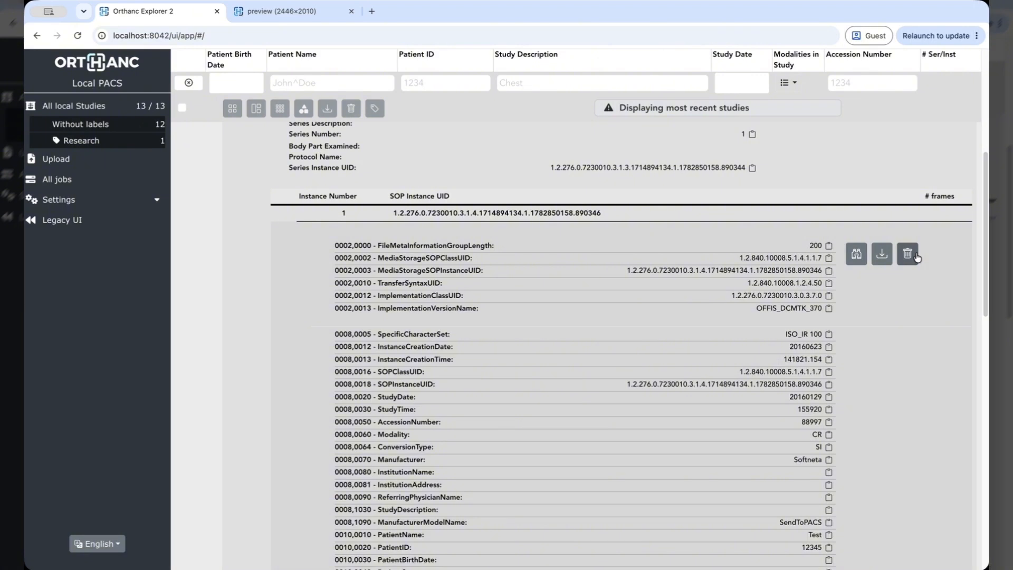
Preview the image of instance 1, and return to the local study list
click(858, 254)
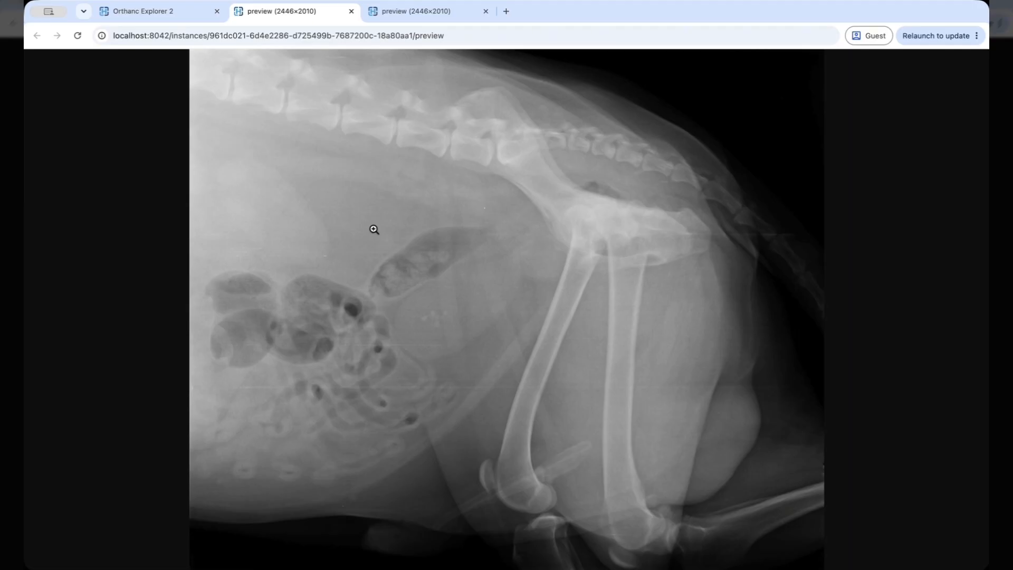
click(173, 11)
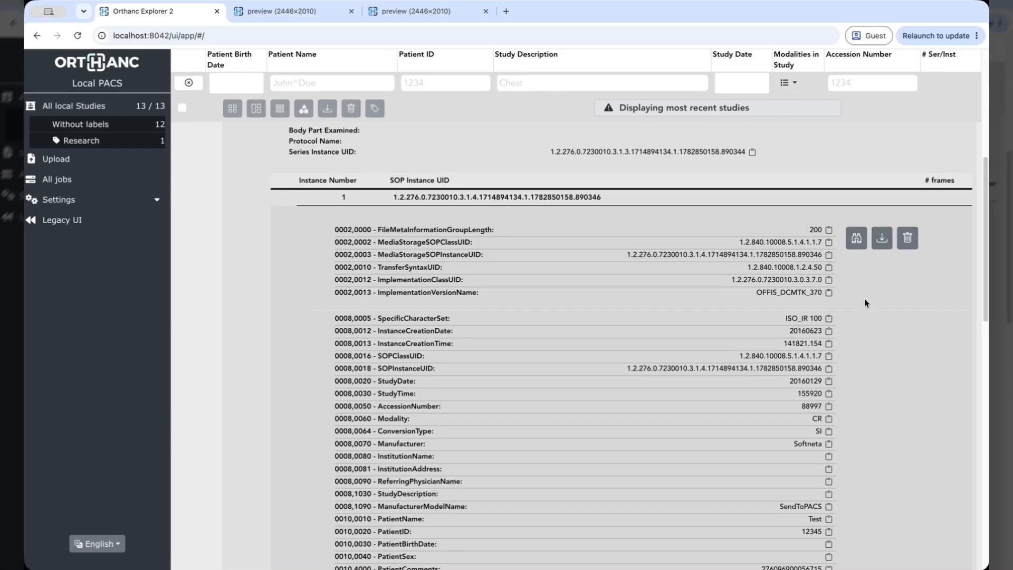
scroll(758, 330, up, 3)
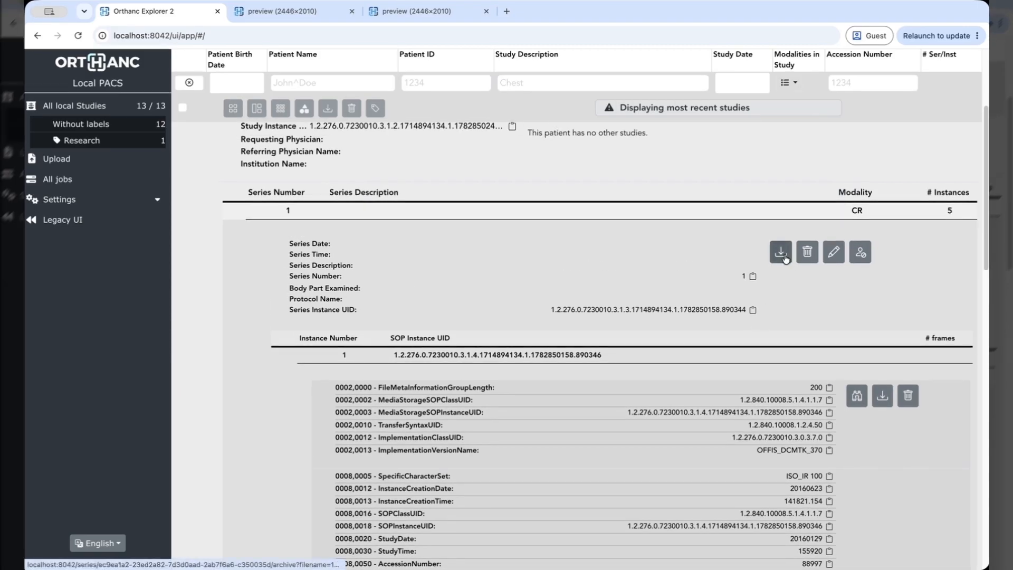
scroll(784, 258, up, 2)
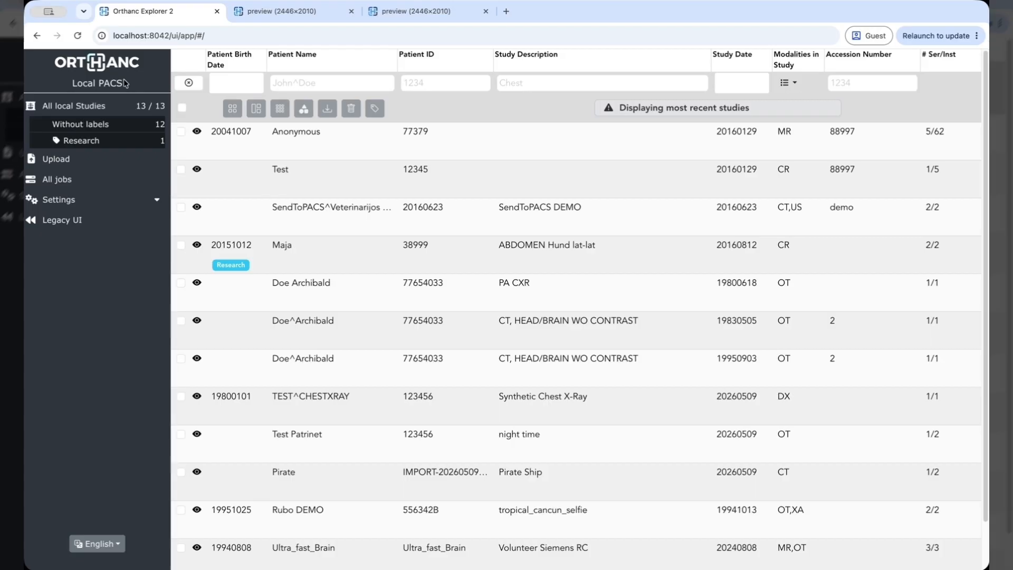
Filter the local studies to those without labels, to those labelled Research, and back to the unlabelled ones
click(96, 128)
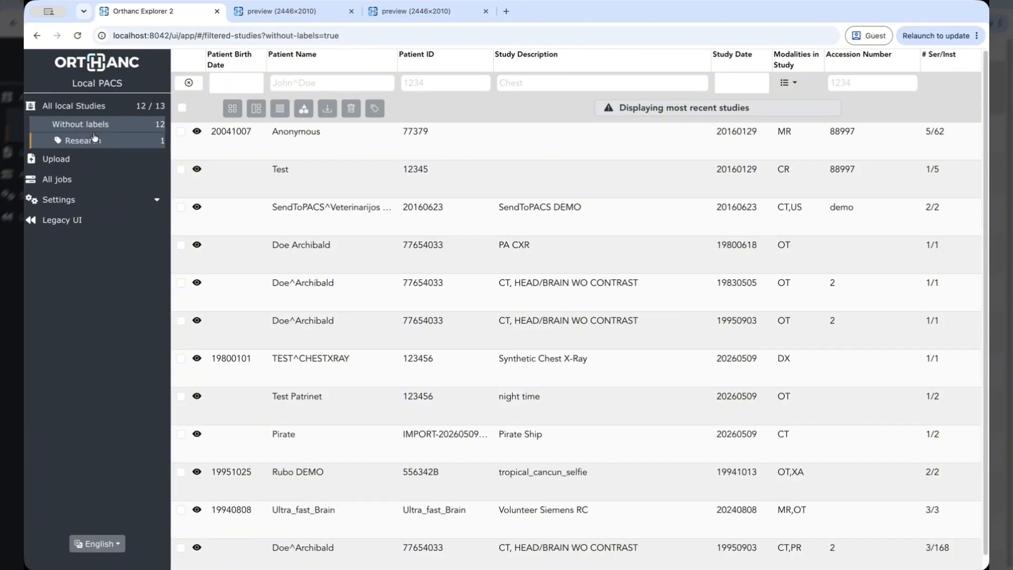
click(94, 142)
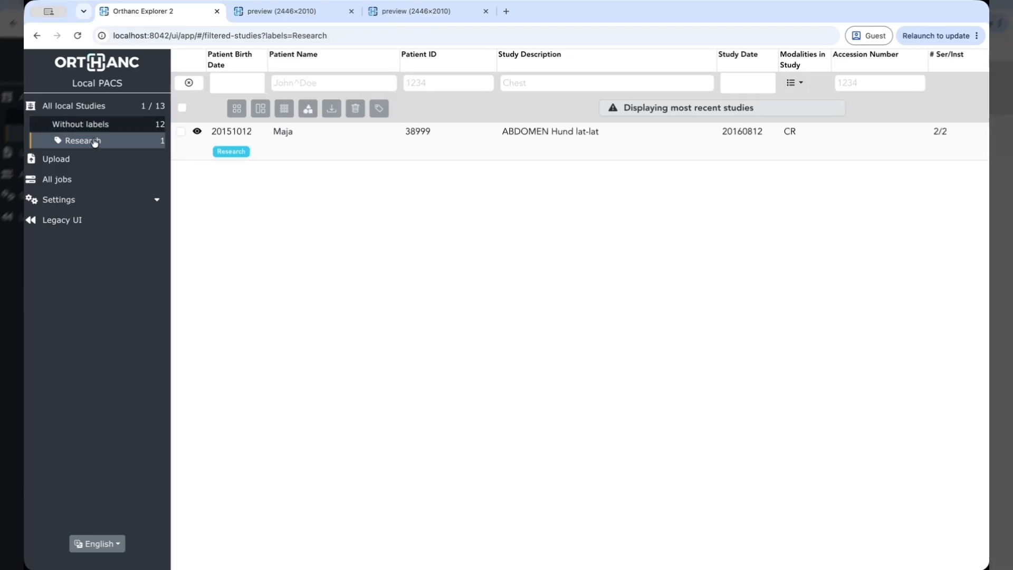
click(93, 131)
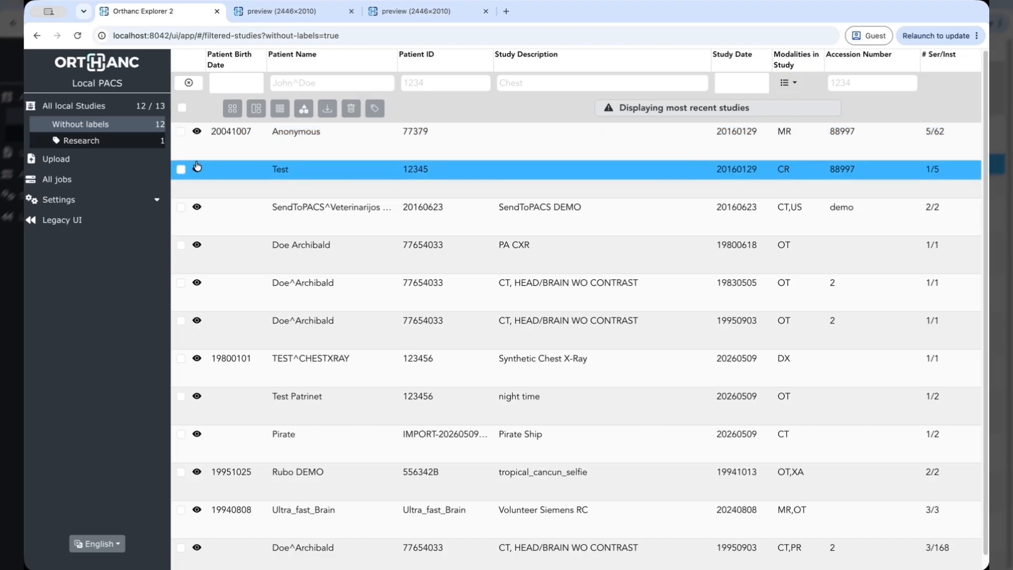
Add the Research label to the SendToPACS DEMO study and close the label dialog
click(180, 207)
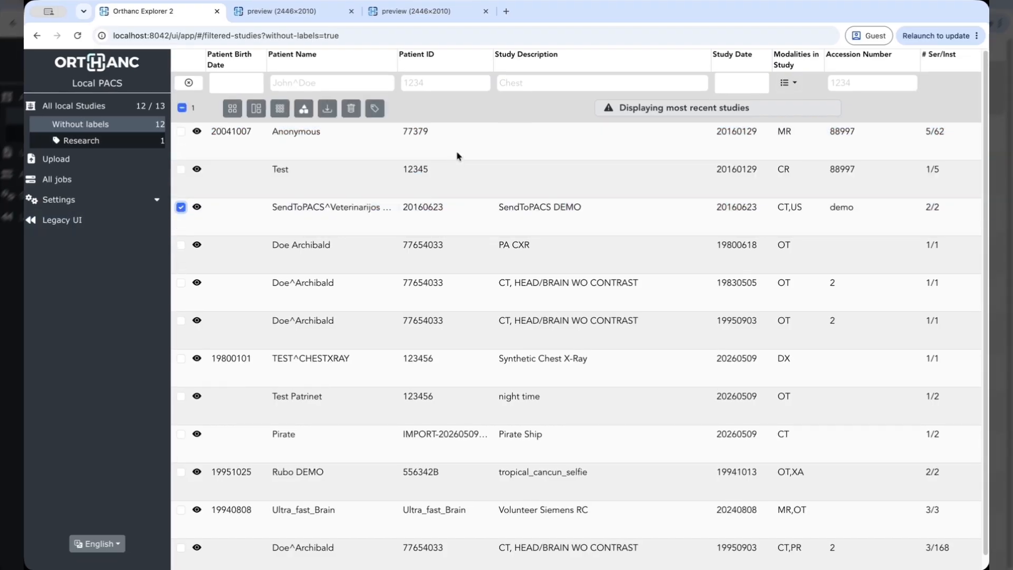
click(374, 109)
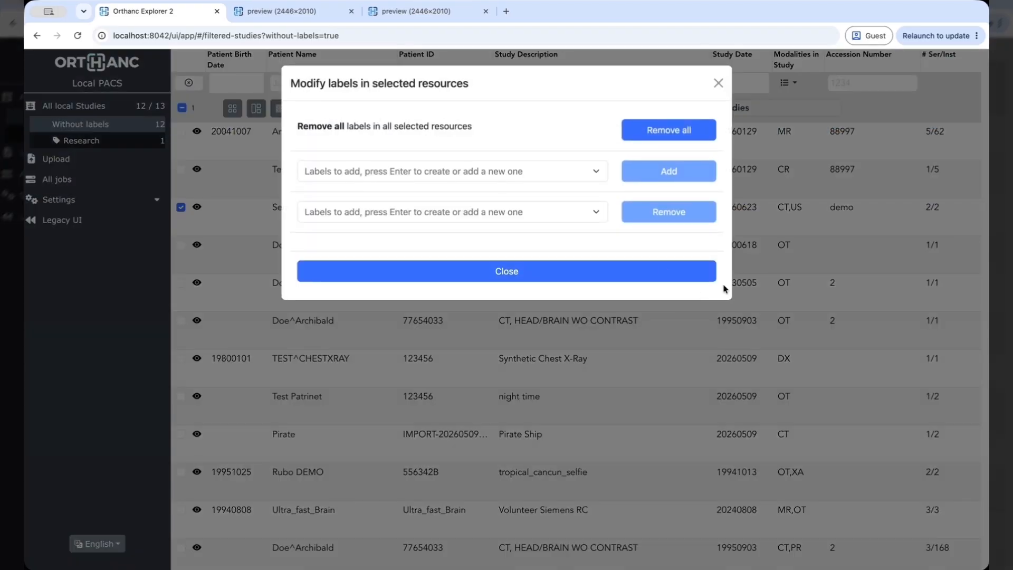
click(595, 167)
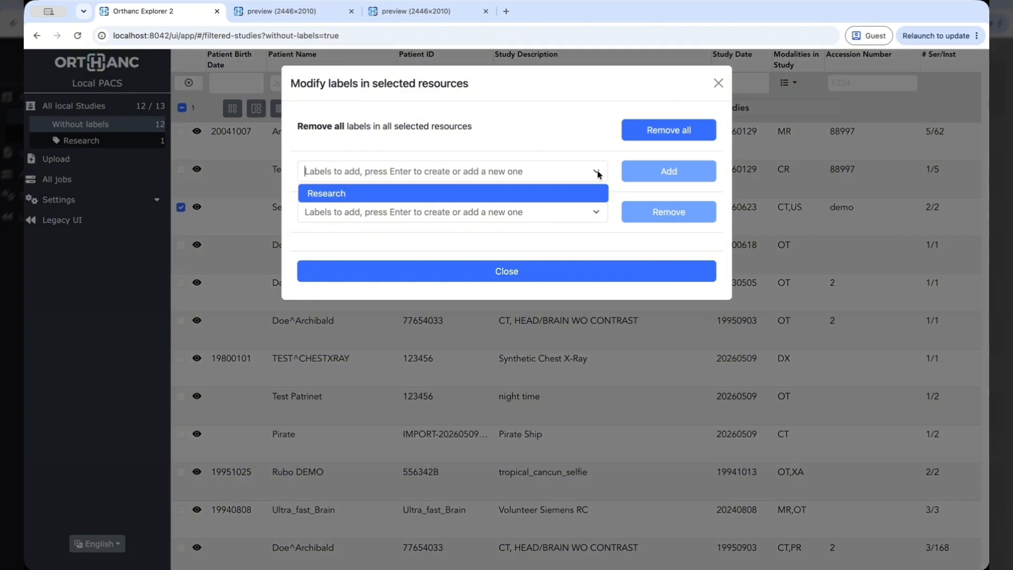
click(369, 195)
click(663, 176)
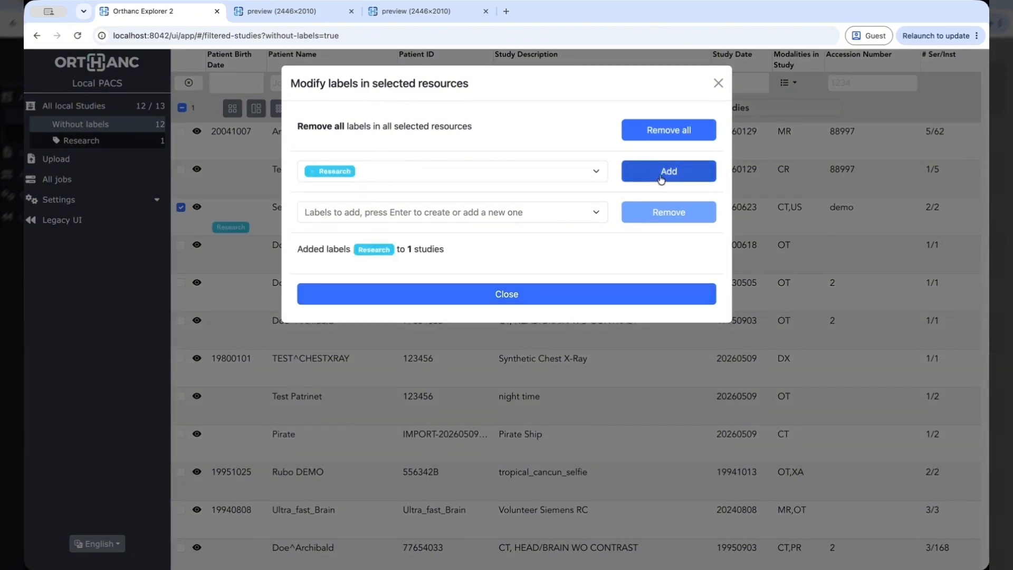
click(413, 291)
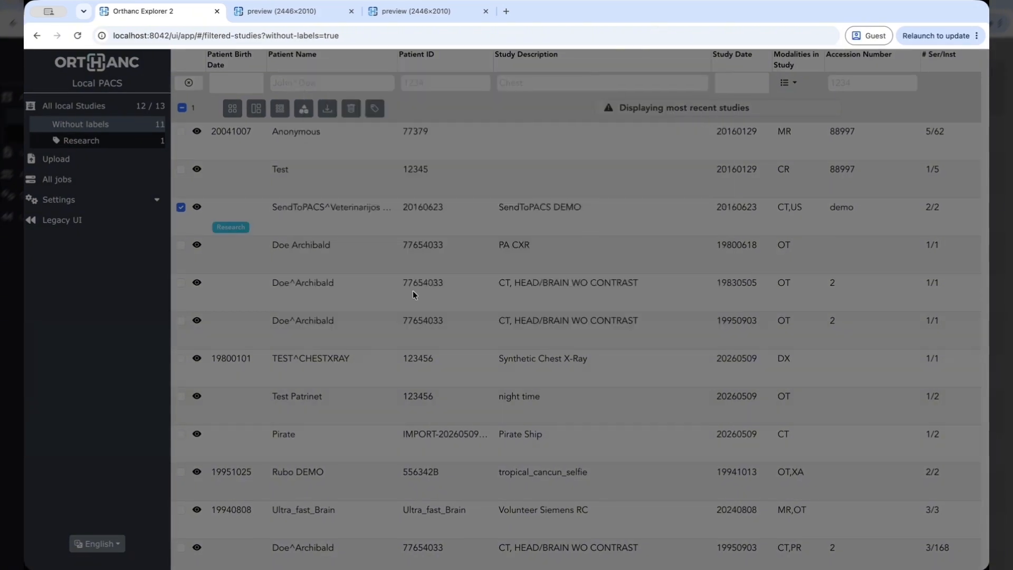
Show the local studies labelled Research and try to upload Screenshot 2026-06-21 at 4.45.33 PM.png from the Desktop
click(76, 140)
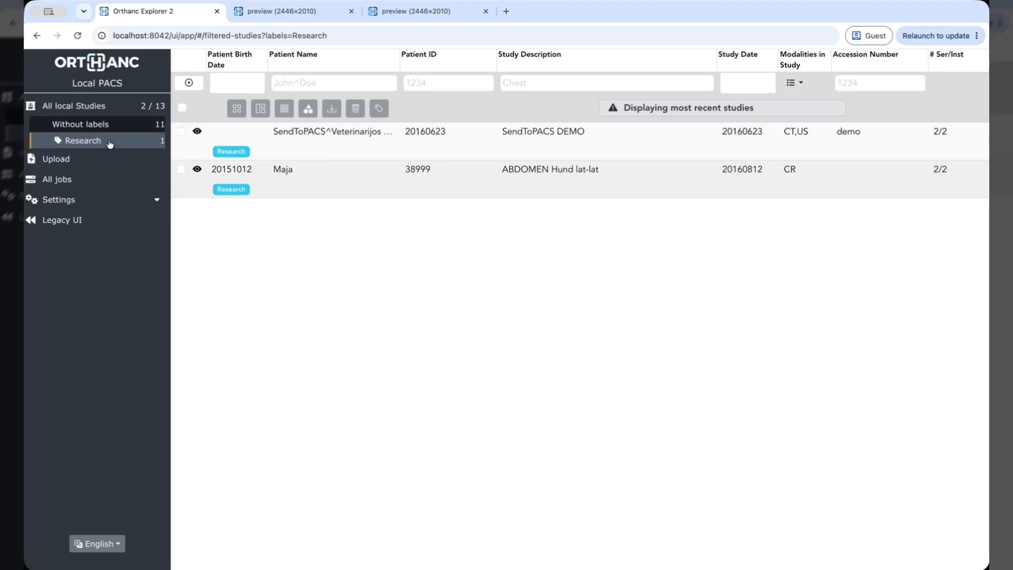
click(63, 160)
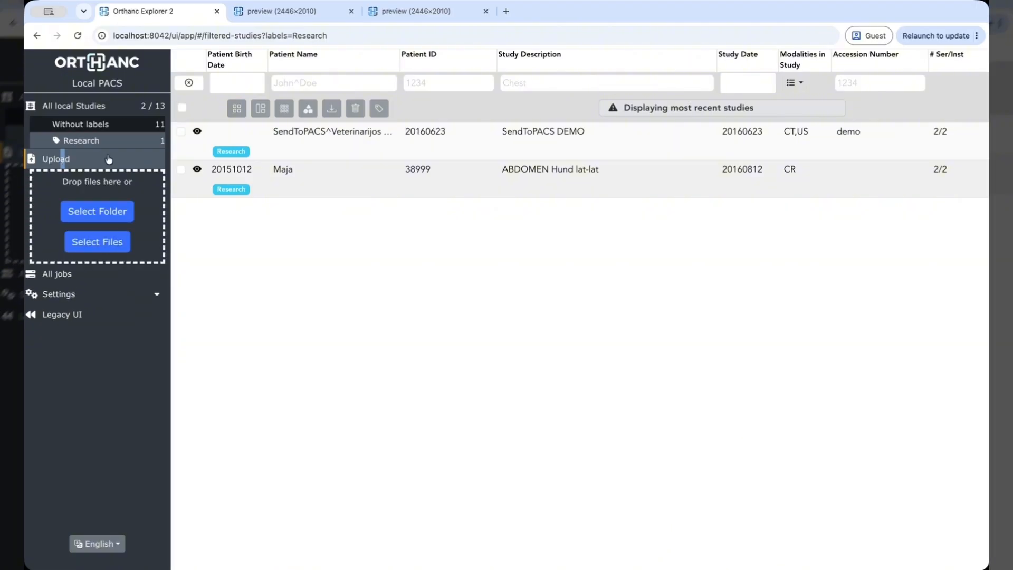
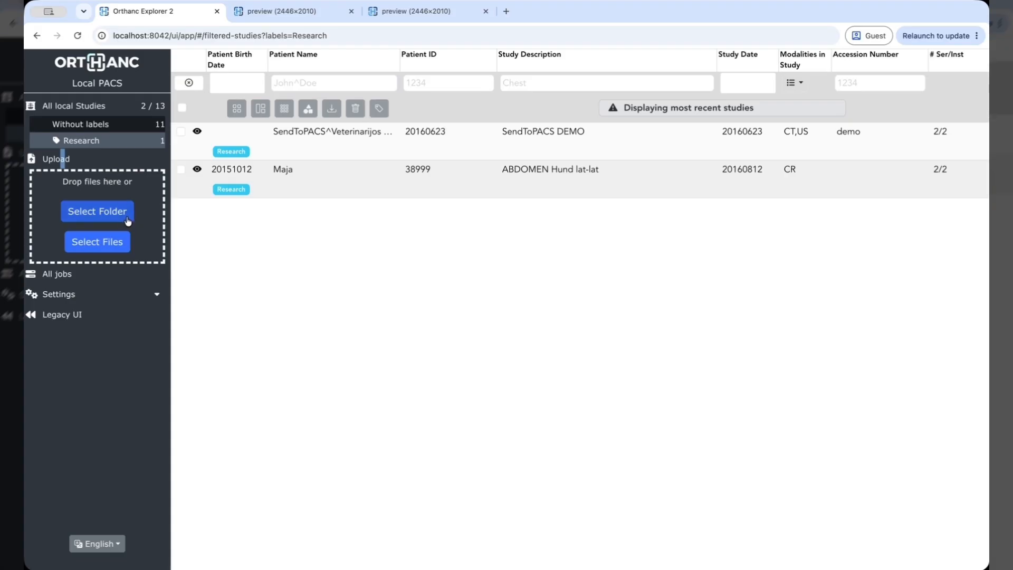
click(101, 244)
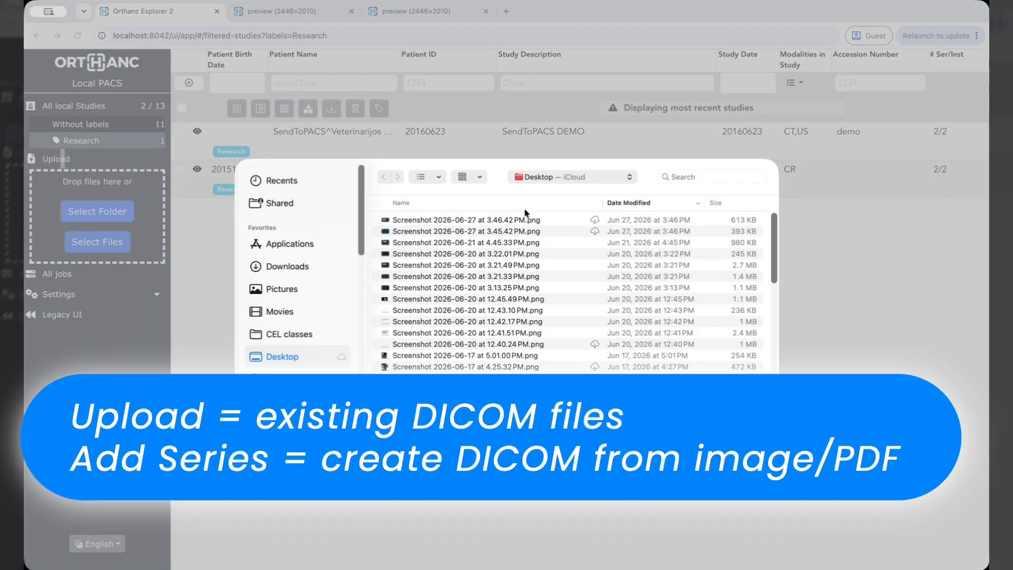
click(447, 244)
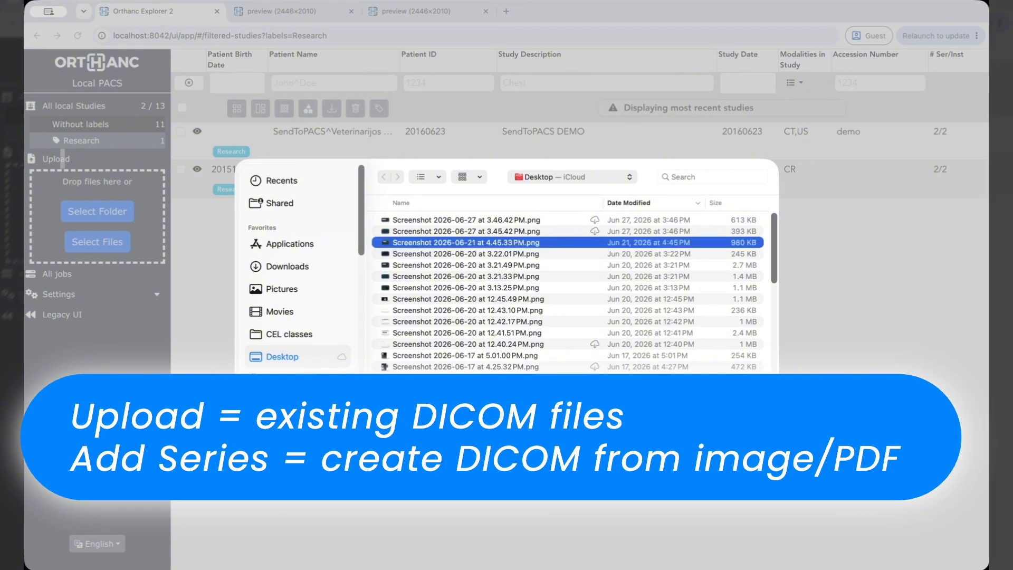
click(745, 394)
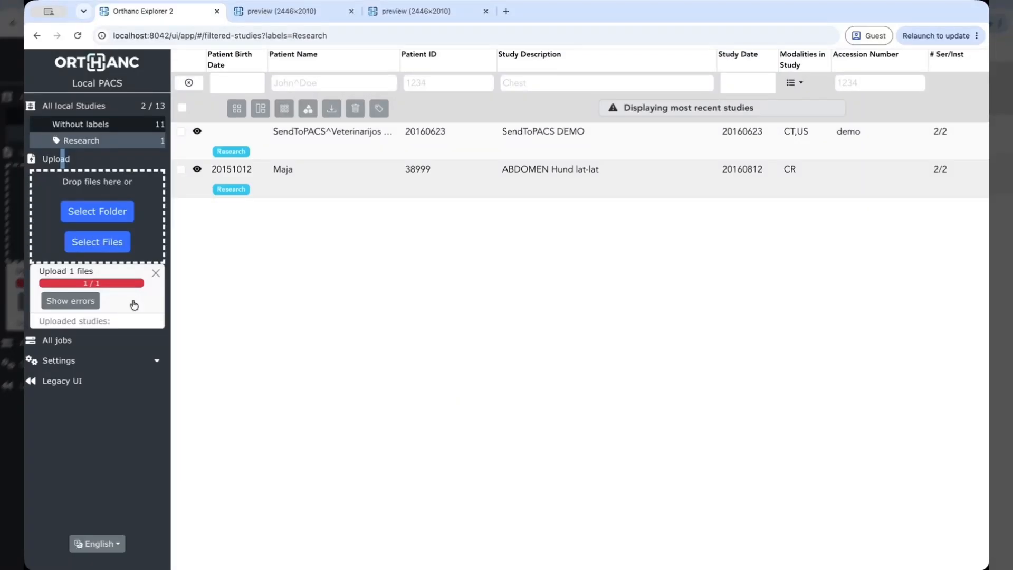
Upload the DICOM file Hands.dcm from the Desktop to the local PACS
click(108, 243)
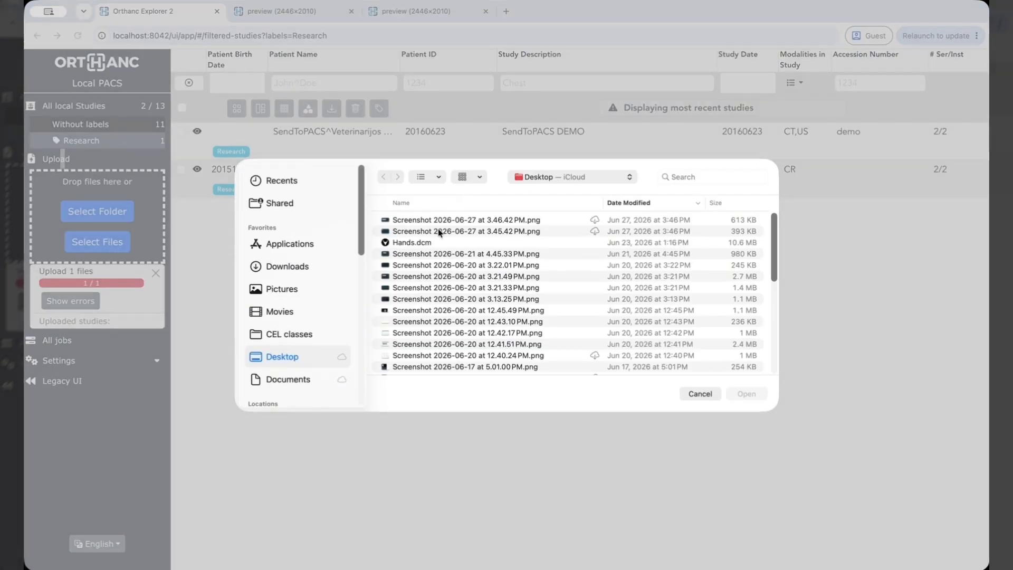
click(422, 244)
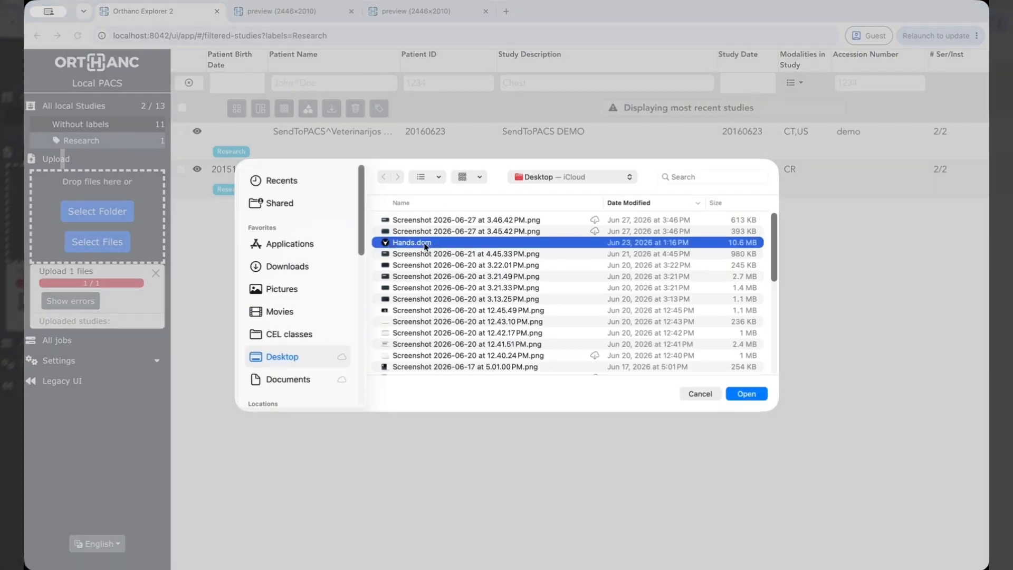
click(744, 395)
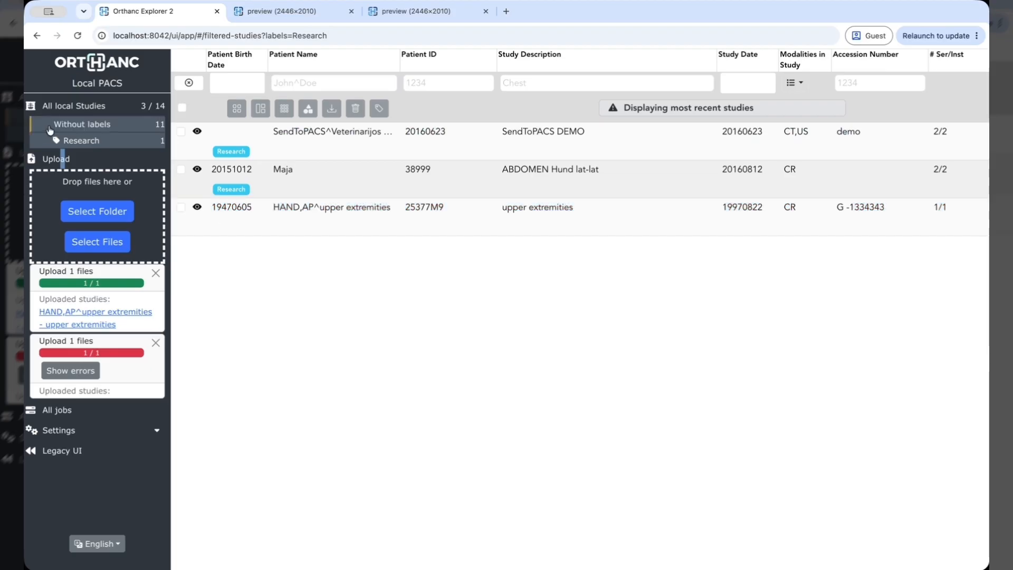
Filter the local studies to those without labels and dismiss both upload reports
click(83, 131)
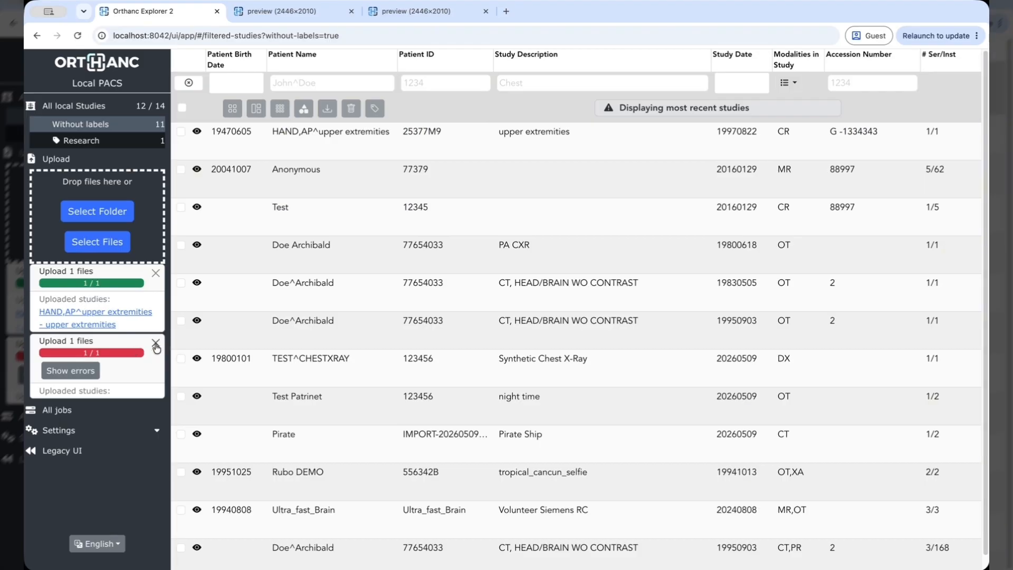
click(156, 344)
click(154, 274)
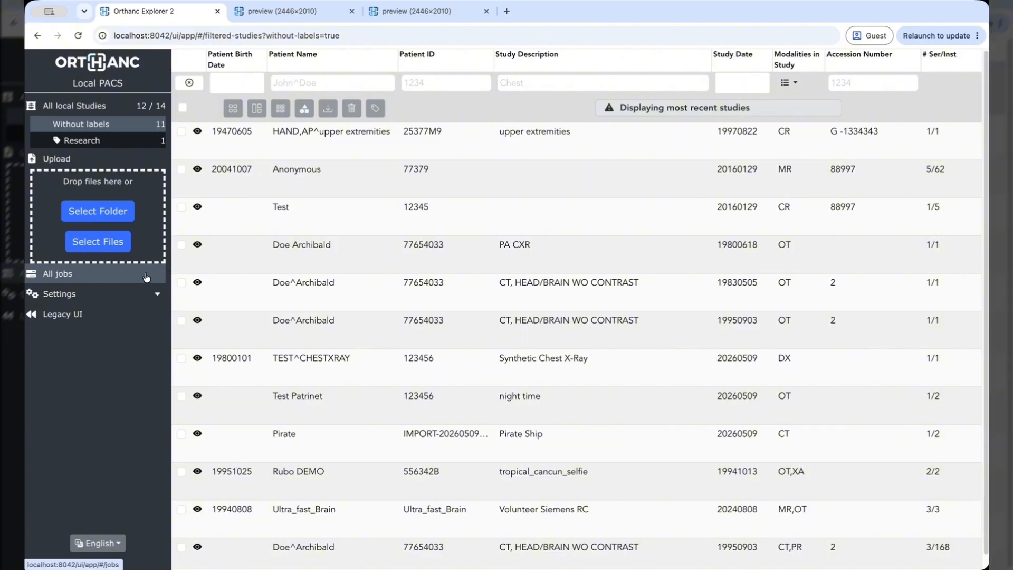
Open the system information page and examine its statistics, Orthanc system details and installed plugins
click(77, 284)
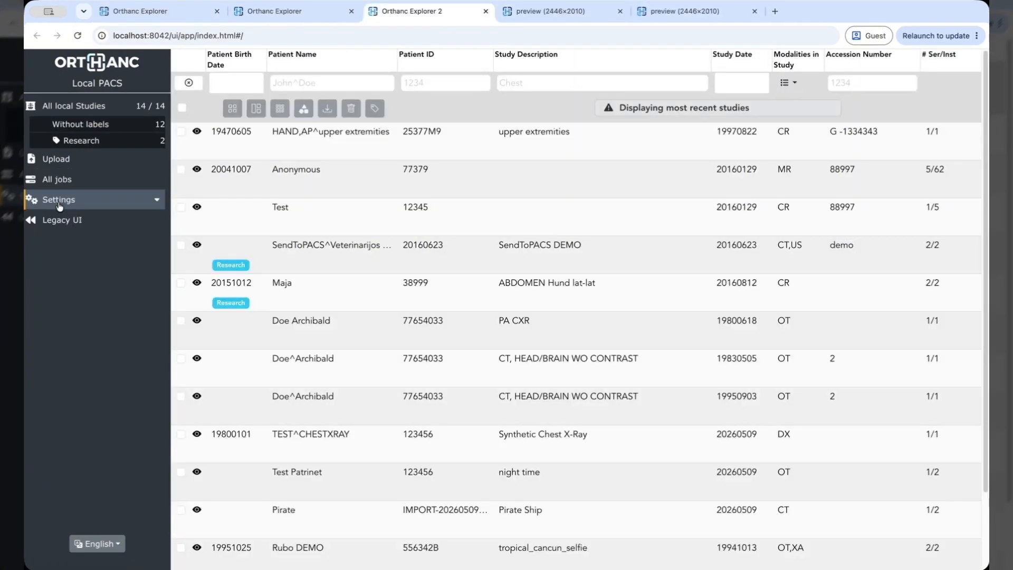
click(59, 205)
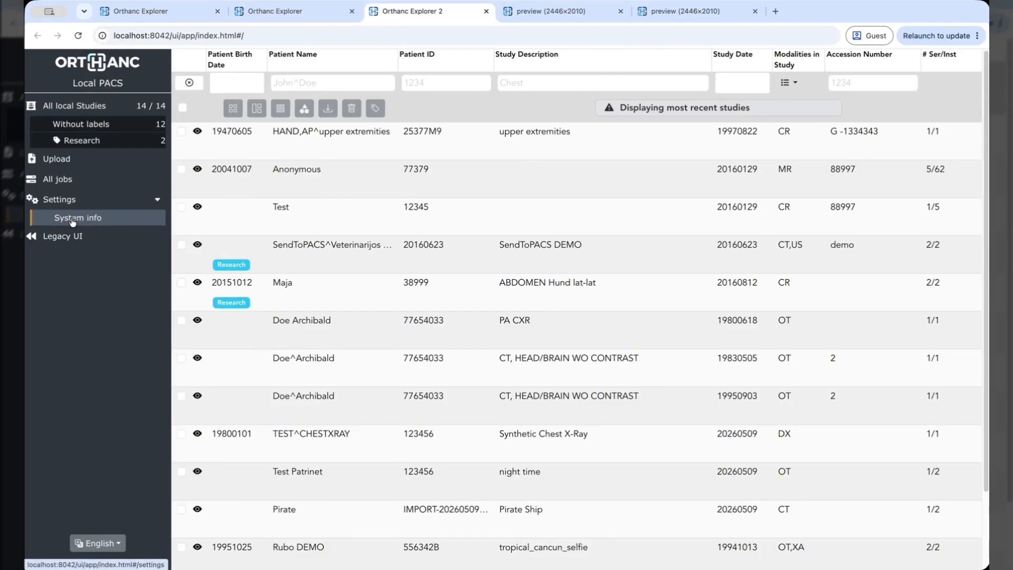
click(72, 220)
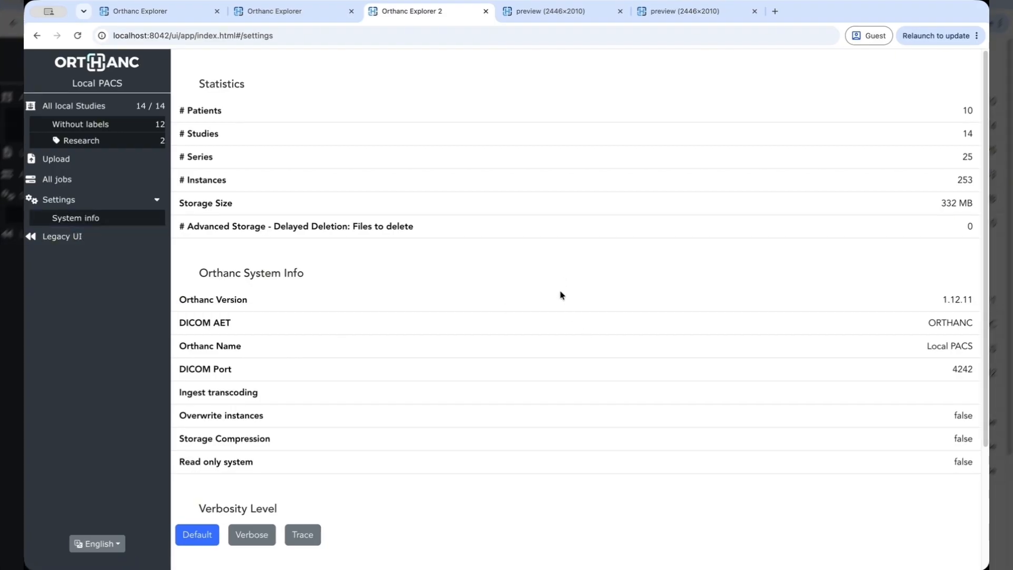
scroll(560, 298, down, 3)
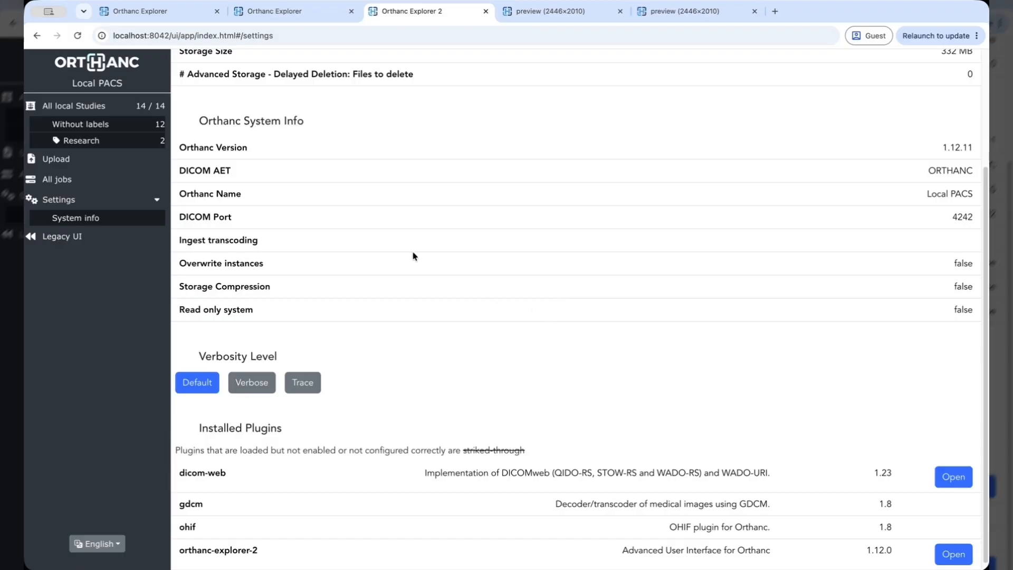
scroll(434, 292, up, 3)
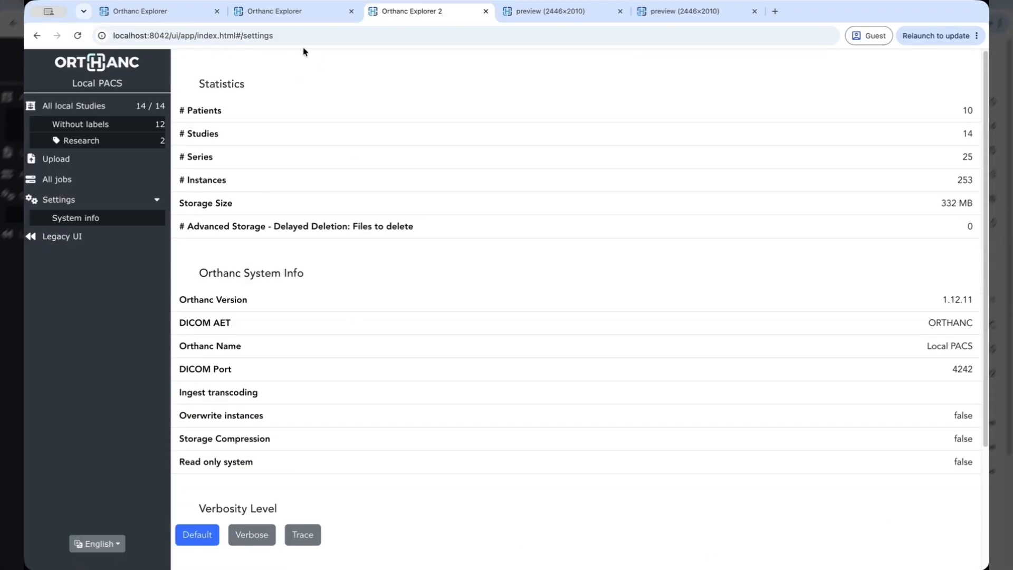
Switch the verbosity level to Verbose and back to Default
scroll(353, 293, down, 3)
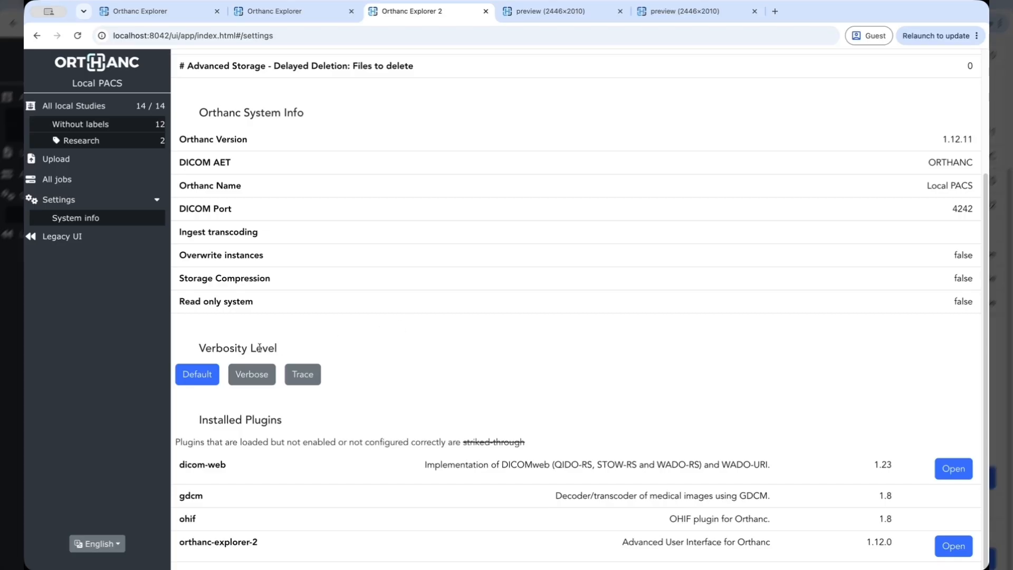
click(252, 378)
click(197, 376)
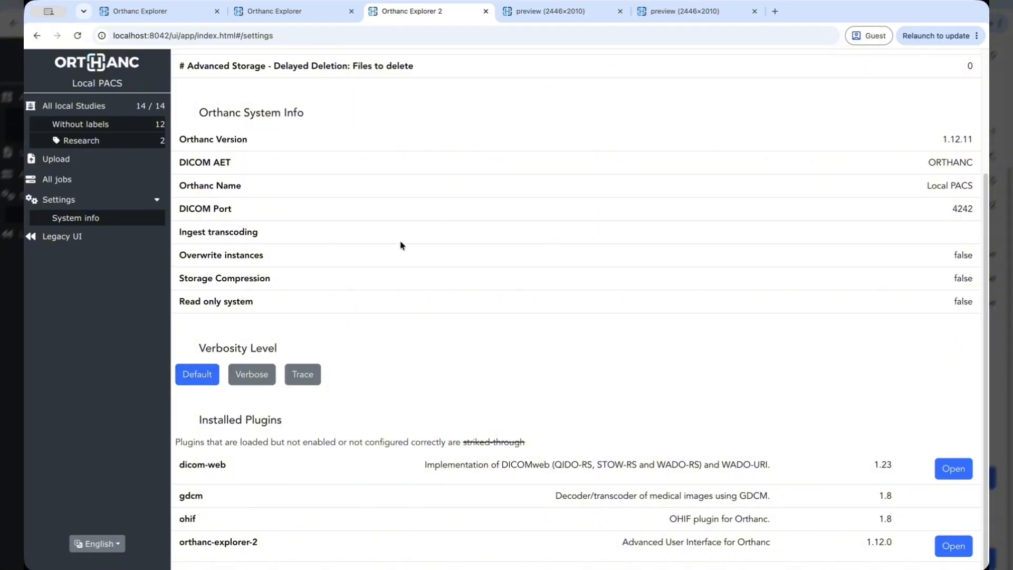
Look over the legacy interface's study lookup page and return to Orthanc Explorer 2
click(62, 242)
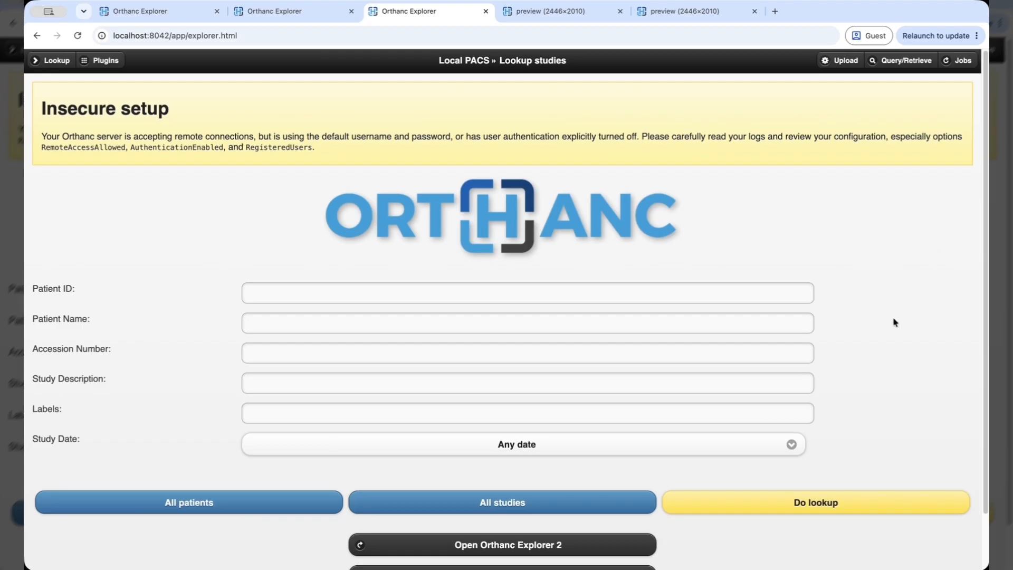
scroll(475, 312, down, 1)
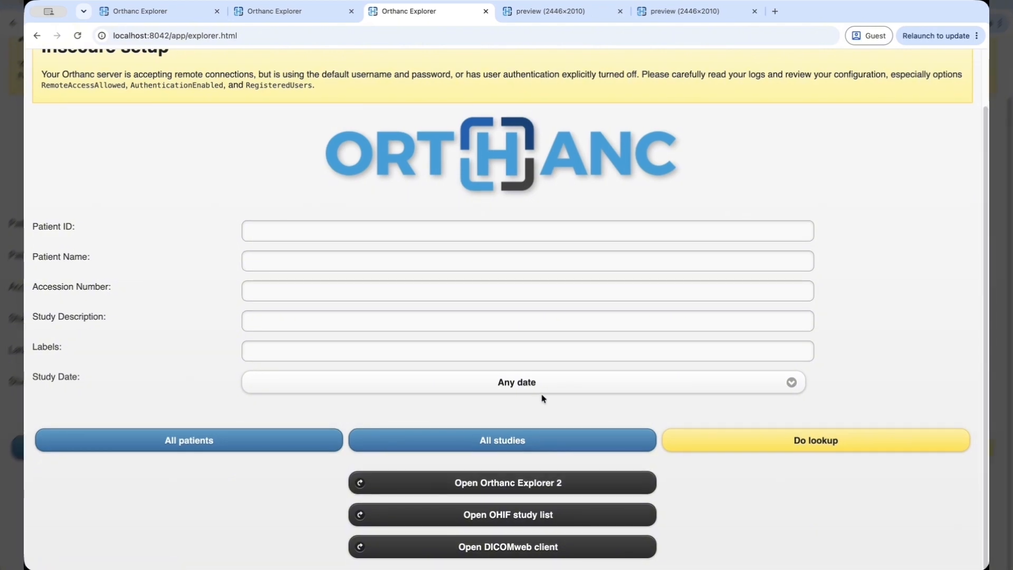
click(530, 491)
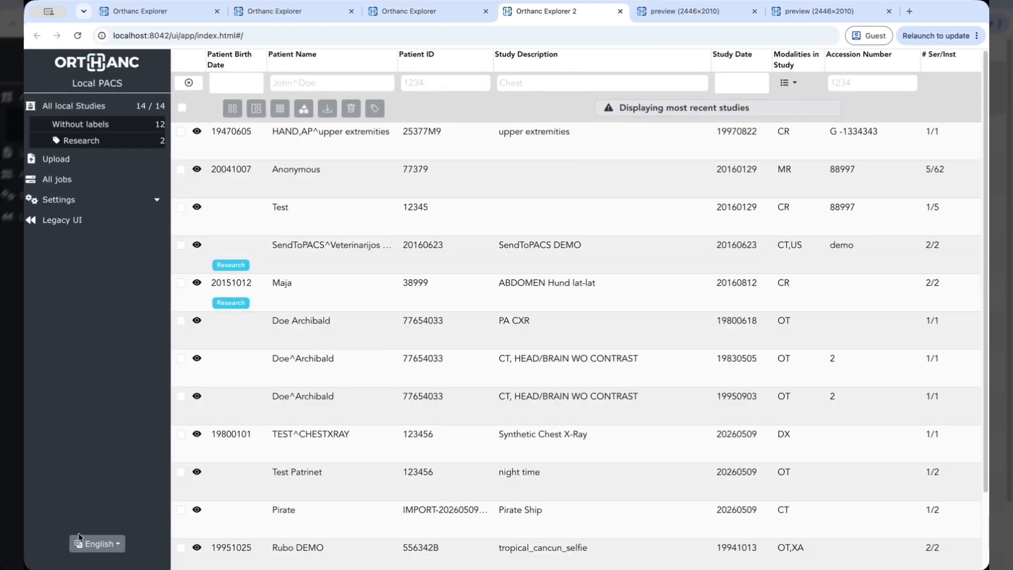
Check the available interface languages and close the list without changing the language
click(114, 545)
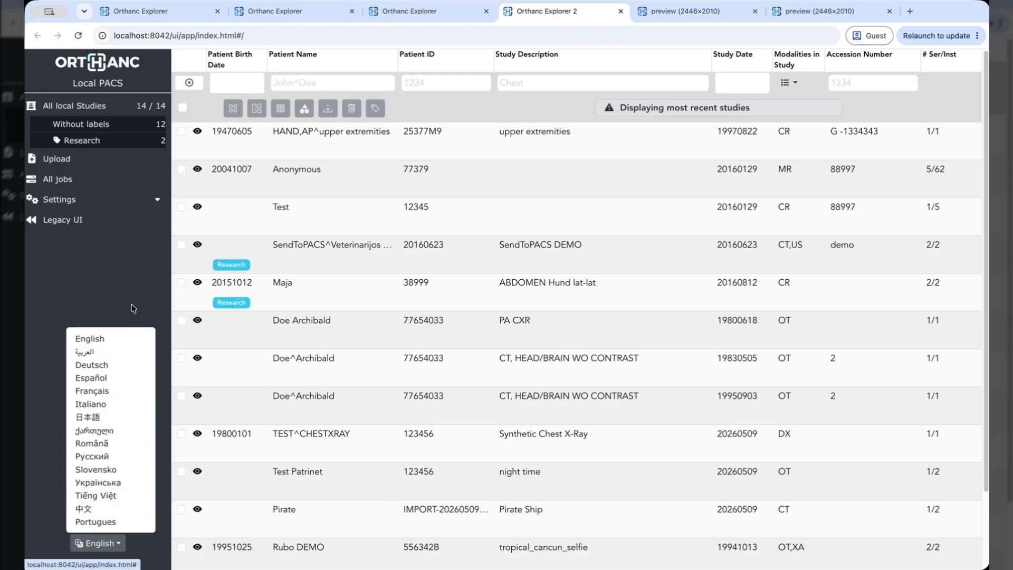
click(134, 279)
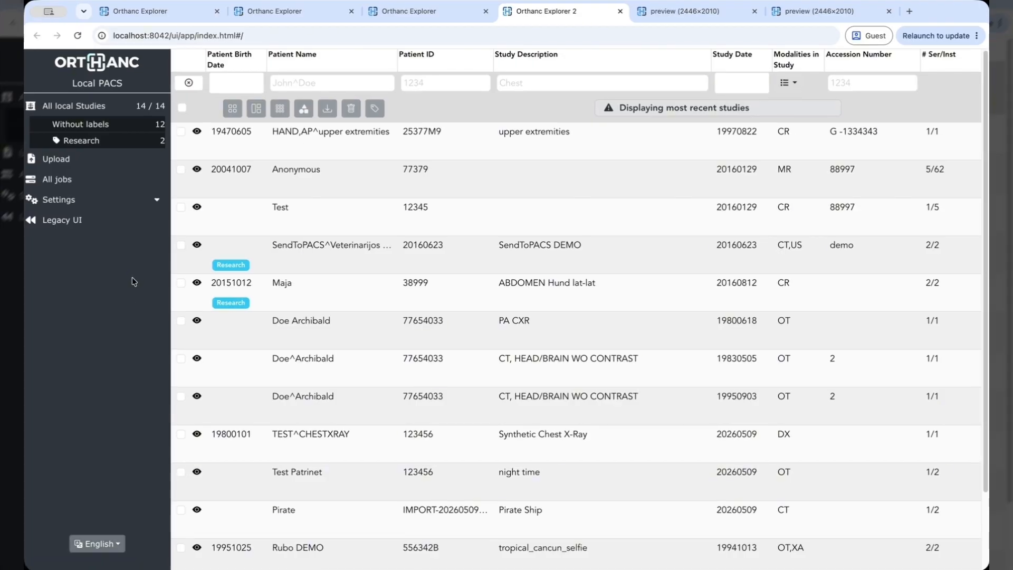